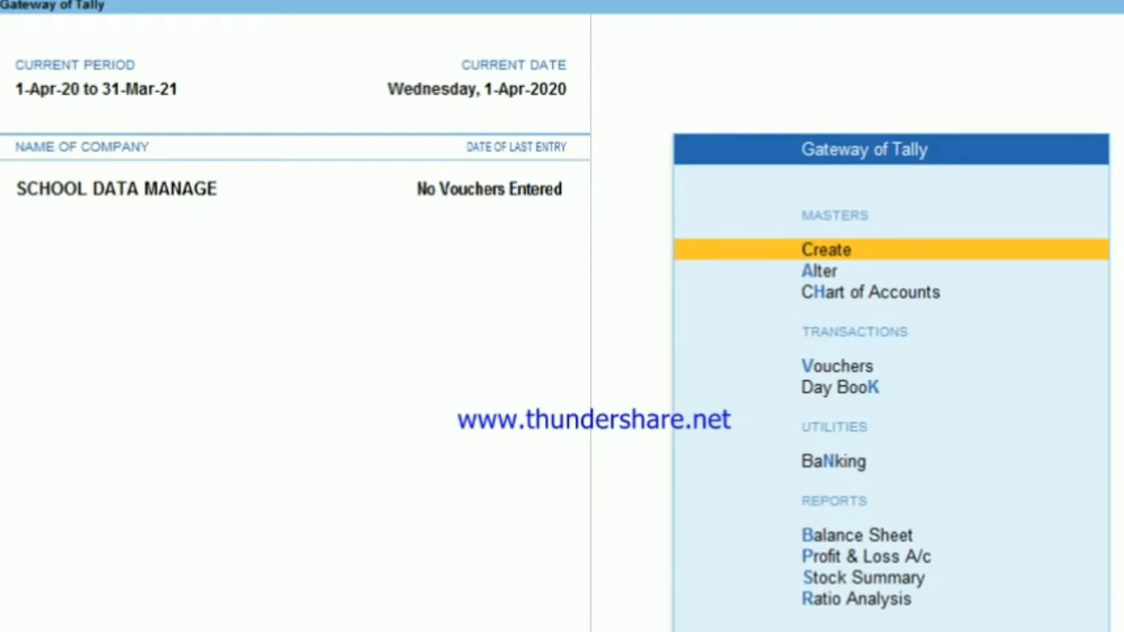
Step: Show more company features, enable Cost Centres for SCHOOL DATA MANAGE, and save the feature settings
key(F11)
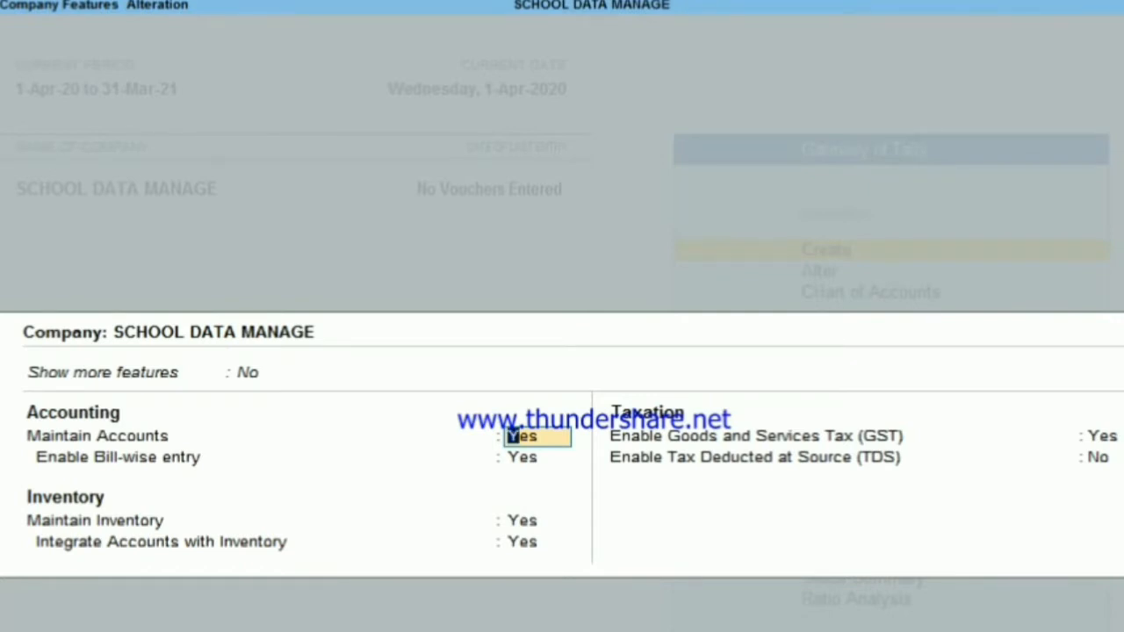
key(Up)
key(Down)
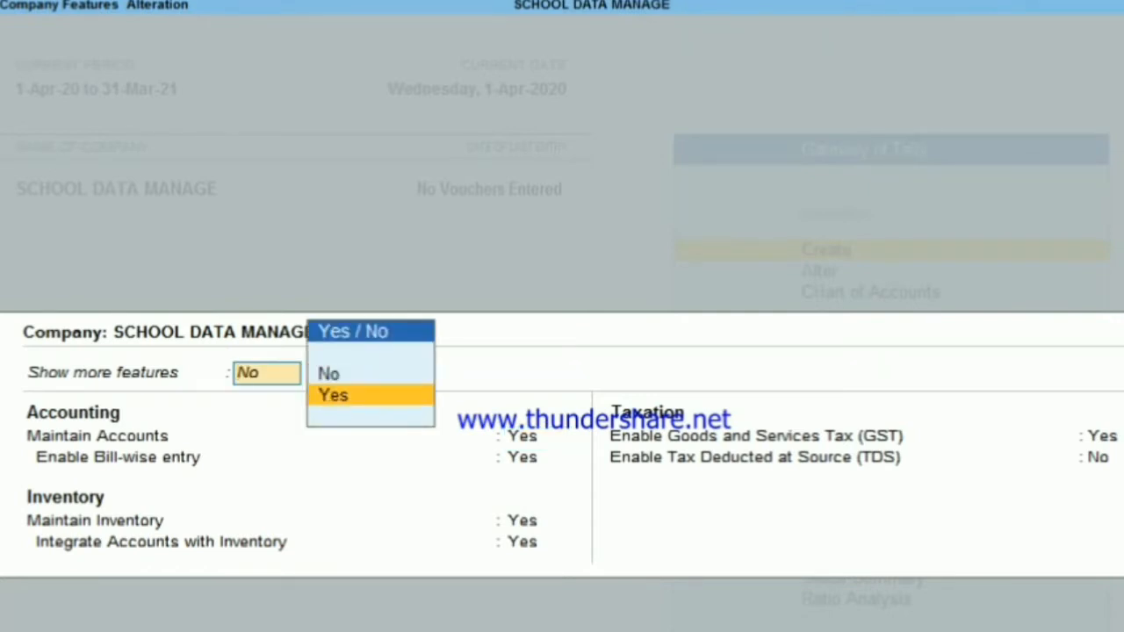
key(Return)
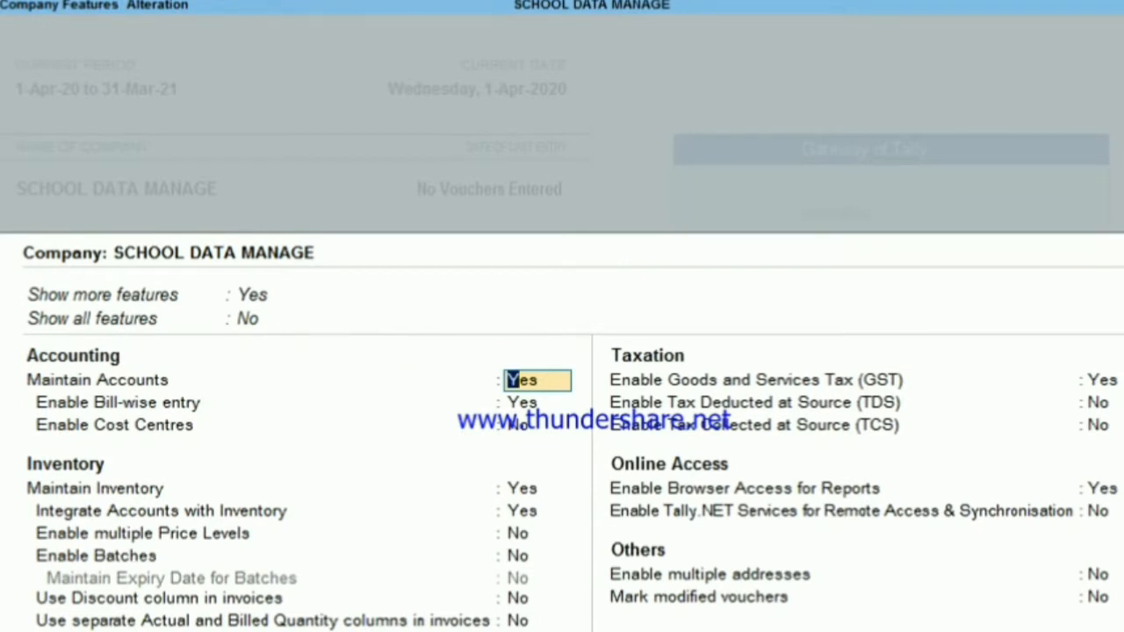
key(Return)
key(Return)
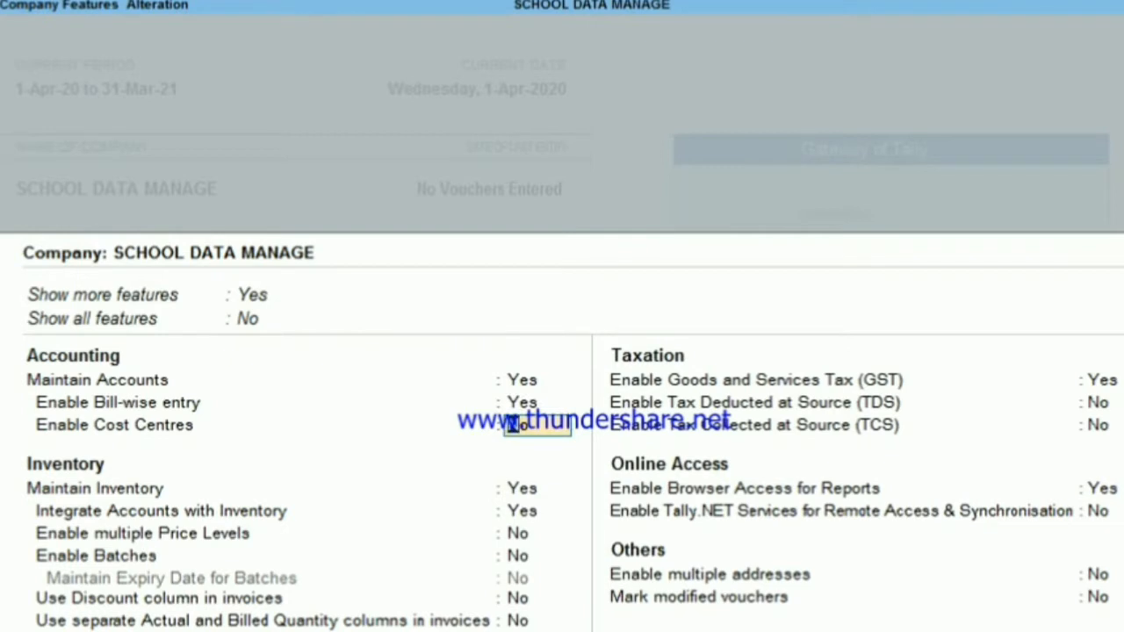
key(y)
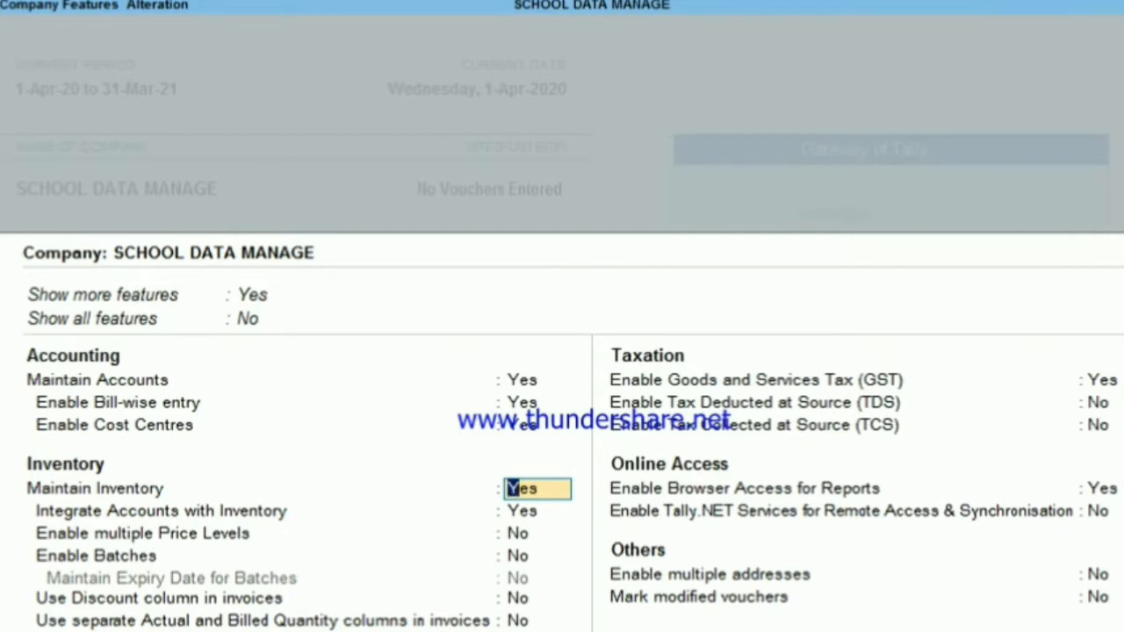
key(ctrl+a)
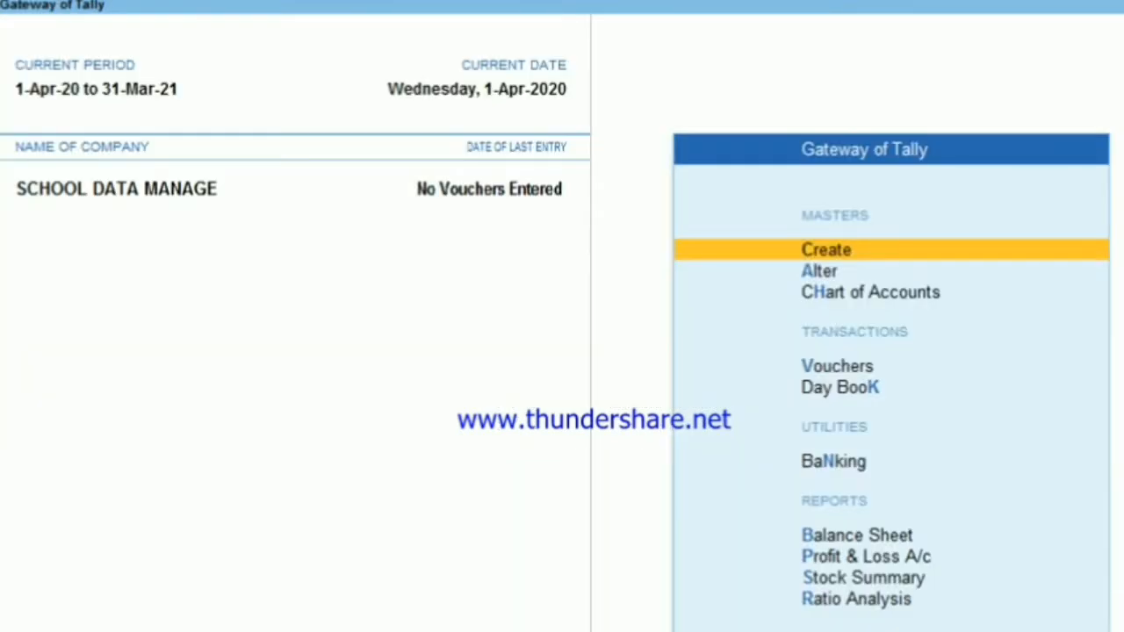
Step: Expand the list of masters available for creation and start creating a Cost Category
key(Return)
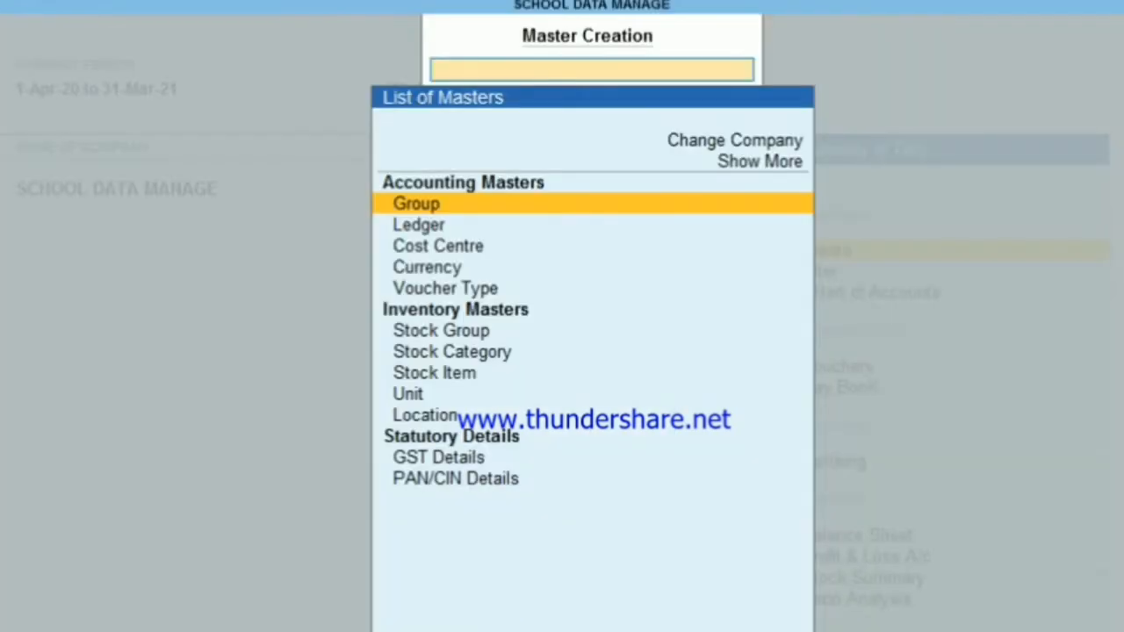
key(Down)
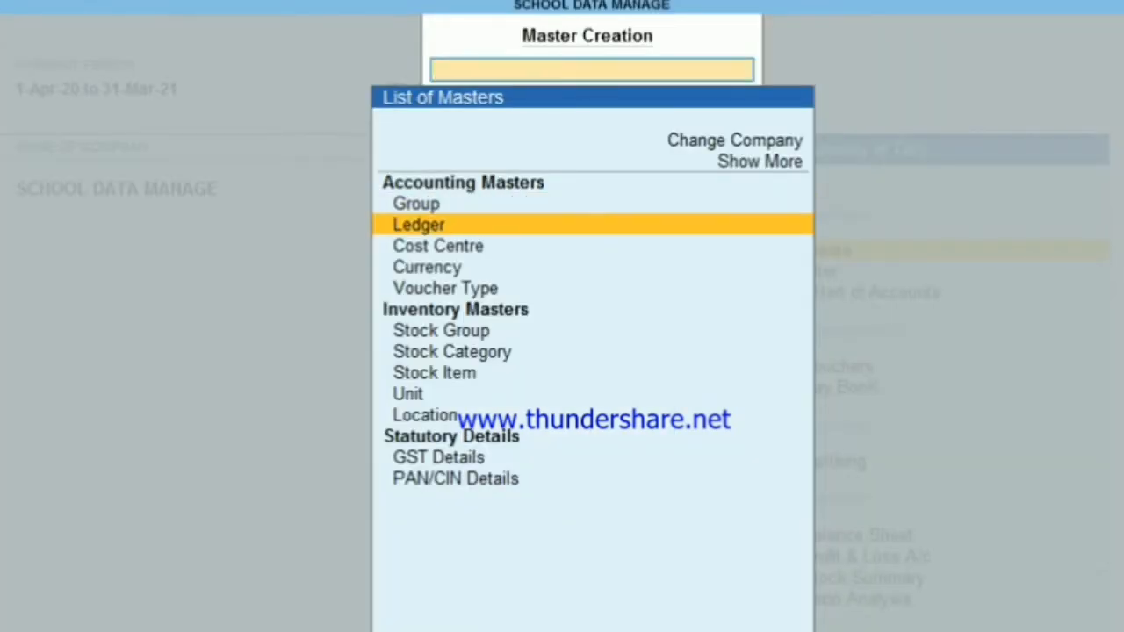
key(Down)
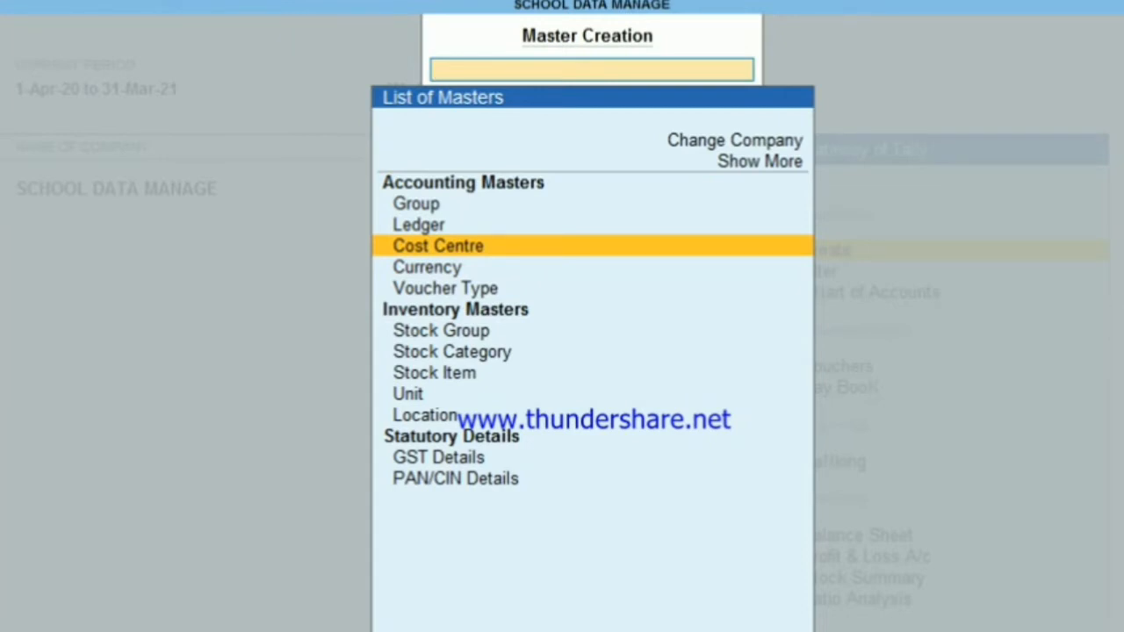
key(Up)
key(Up)
key(Up)
key(Up)
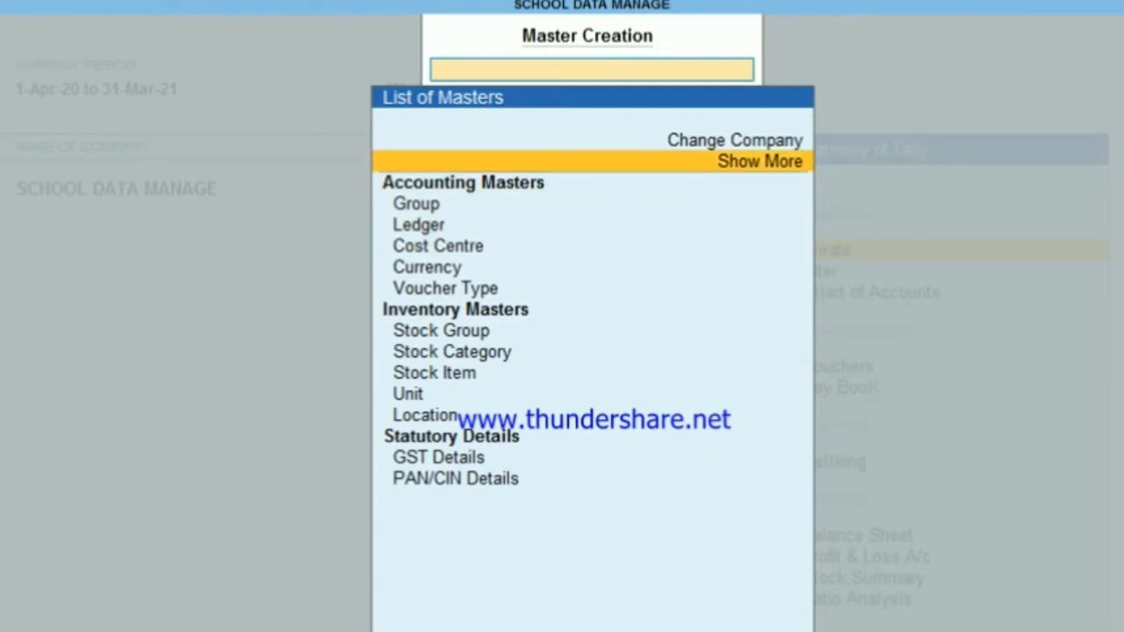
key(Return)
key(Down)
key(Down)
key(Down)
key(Down)
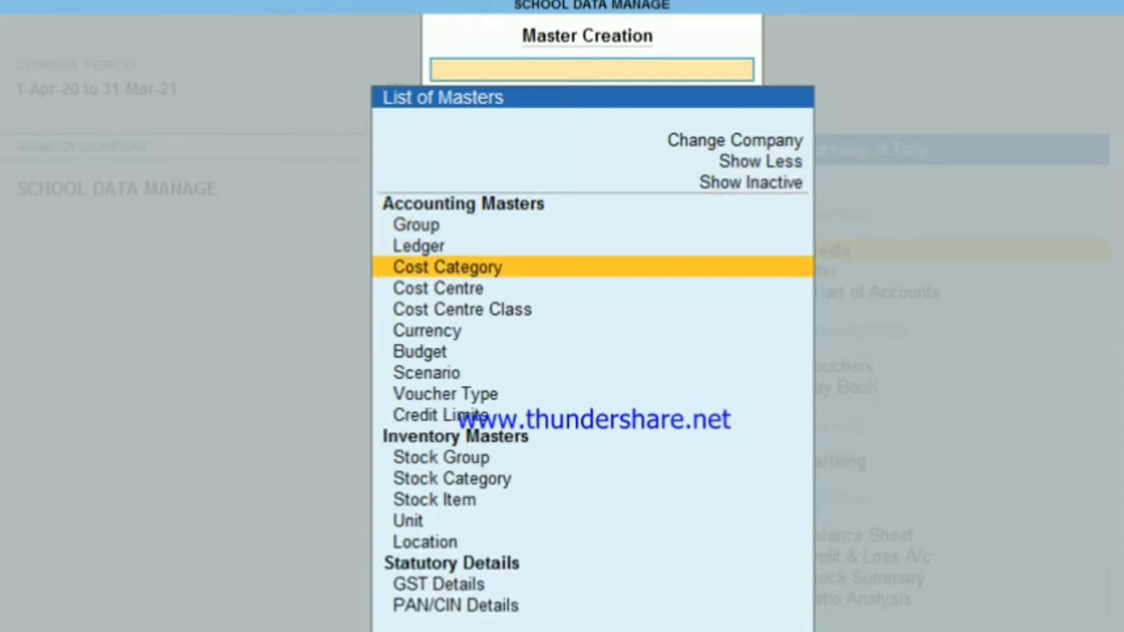
key(Return)
key(Return)
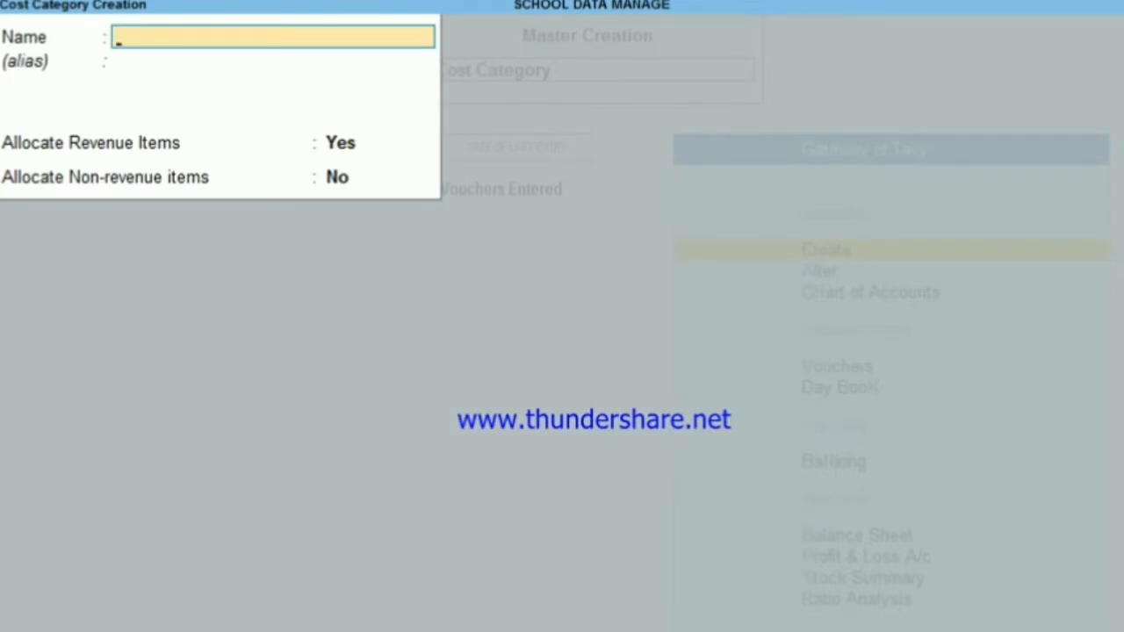
Step: Create the cost category CLASS 12TH with no alias, keeping the default allocation settings
text(CLASS)
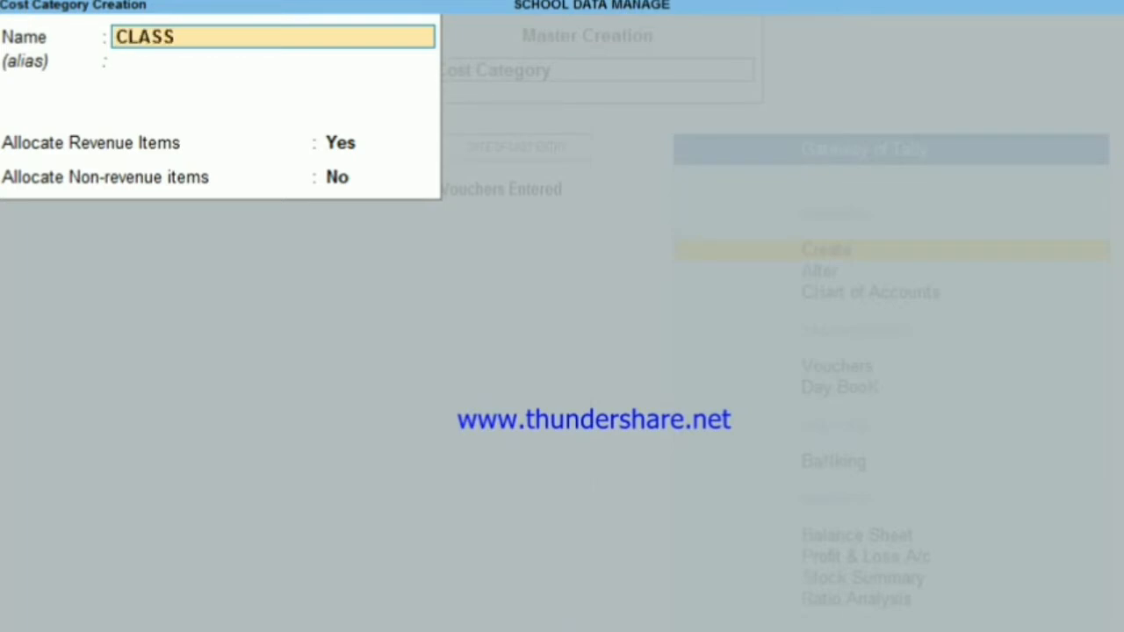
text( 12TH)
key(Return)
key(Return)
key(Return)
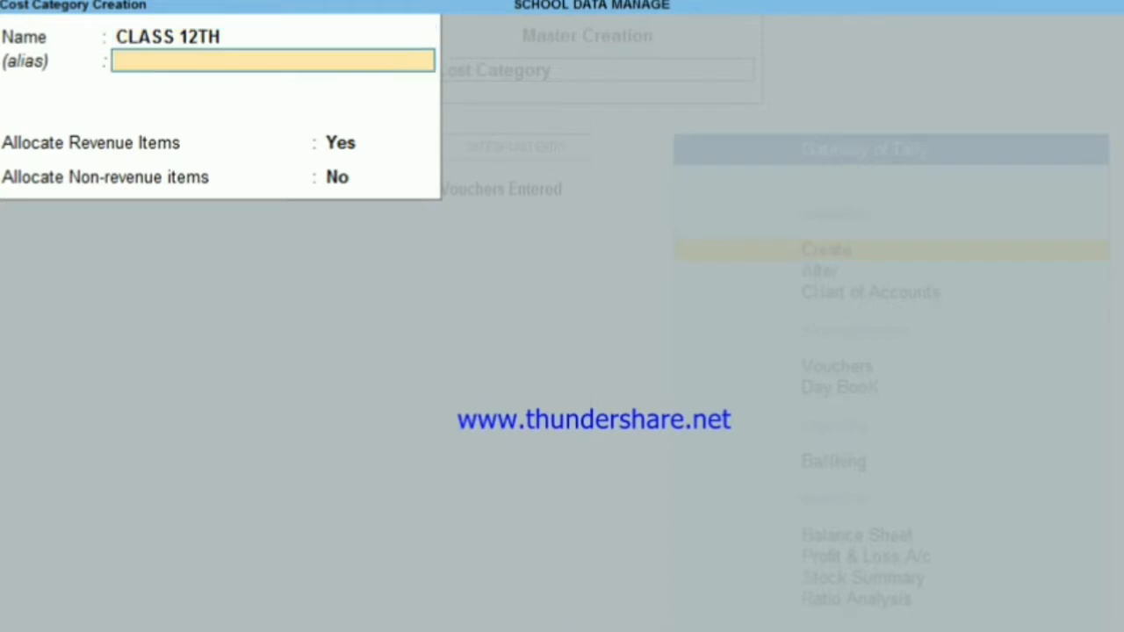
key(Return)
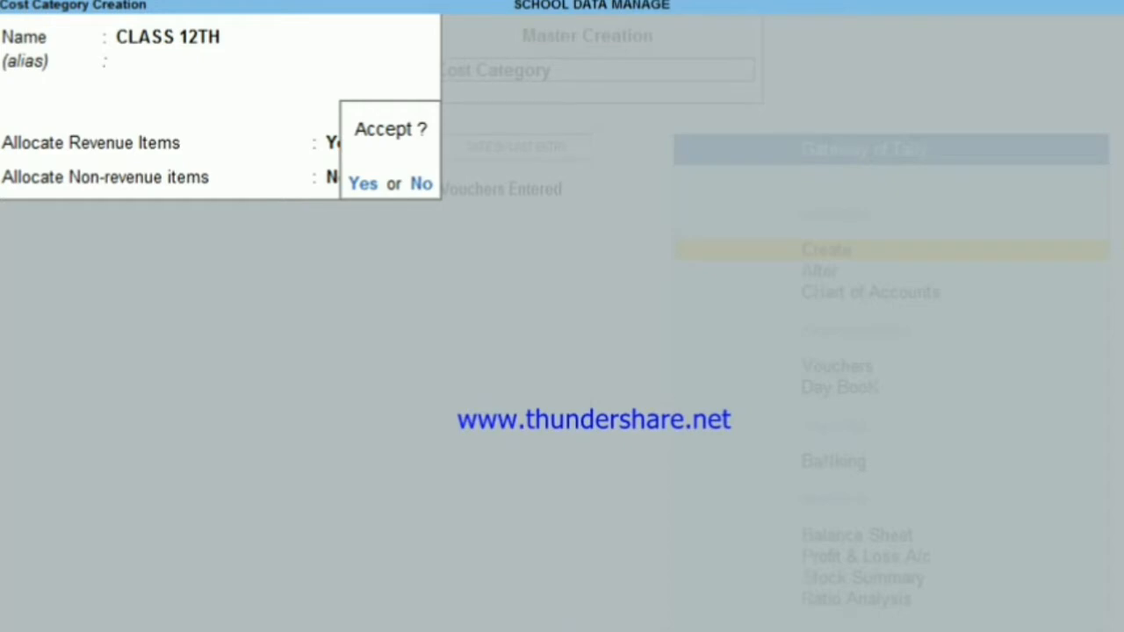
key(Return)
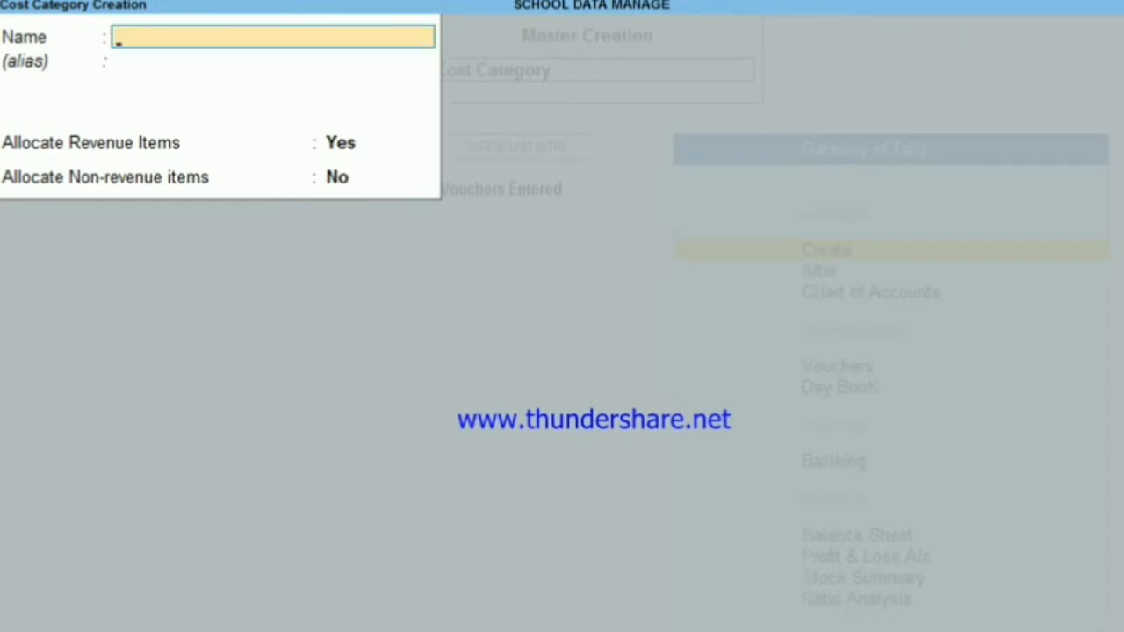
Step: Create the cost category CLASS 11TH with no alias and the default allocation settings
text(CLASS)
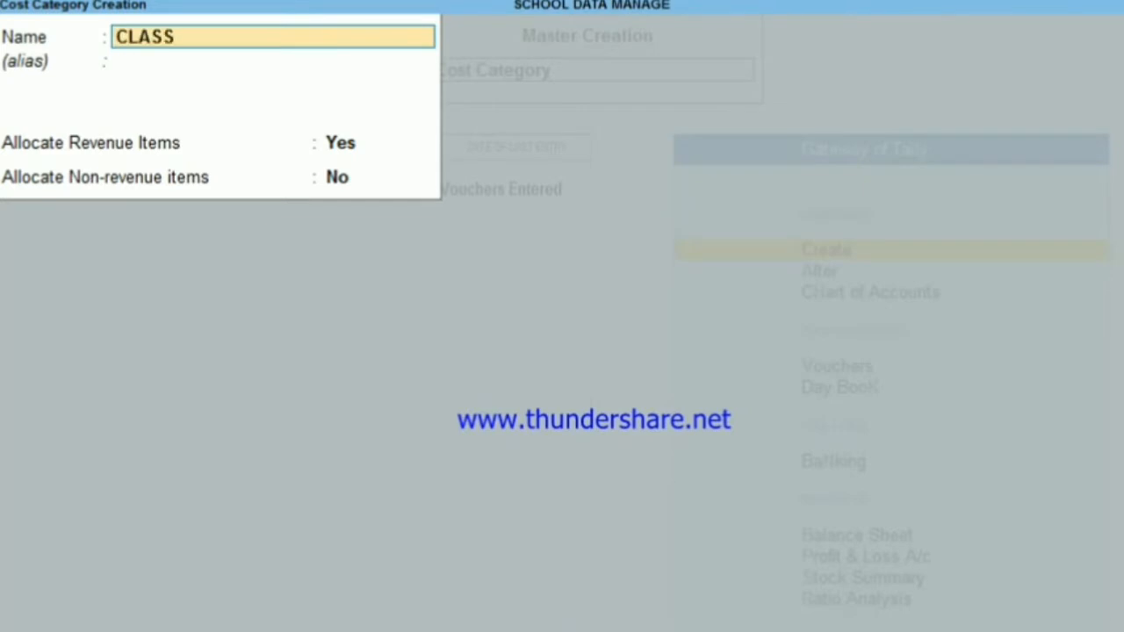
text( 11TH)
key(Return)
key(Return)
key(Return)
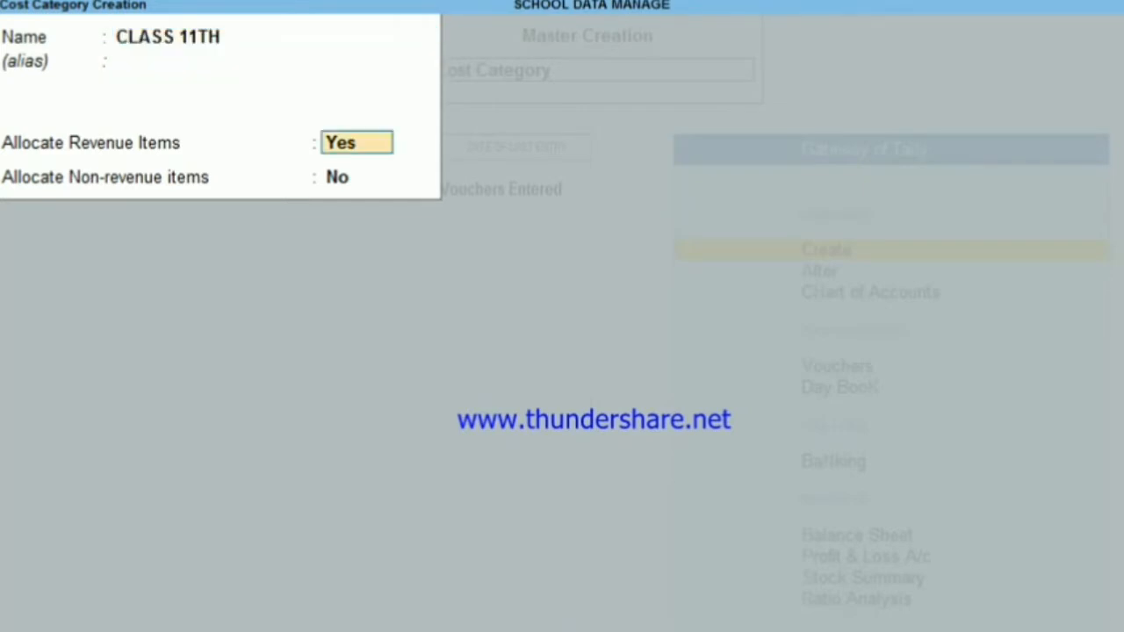
key(Return)
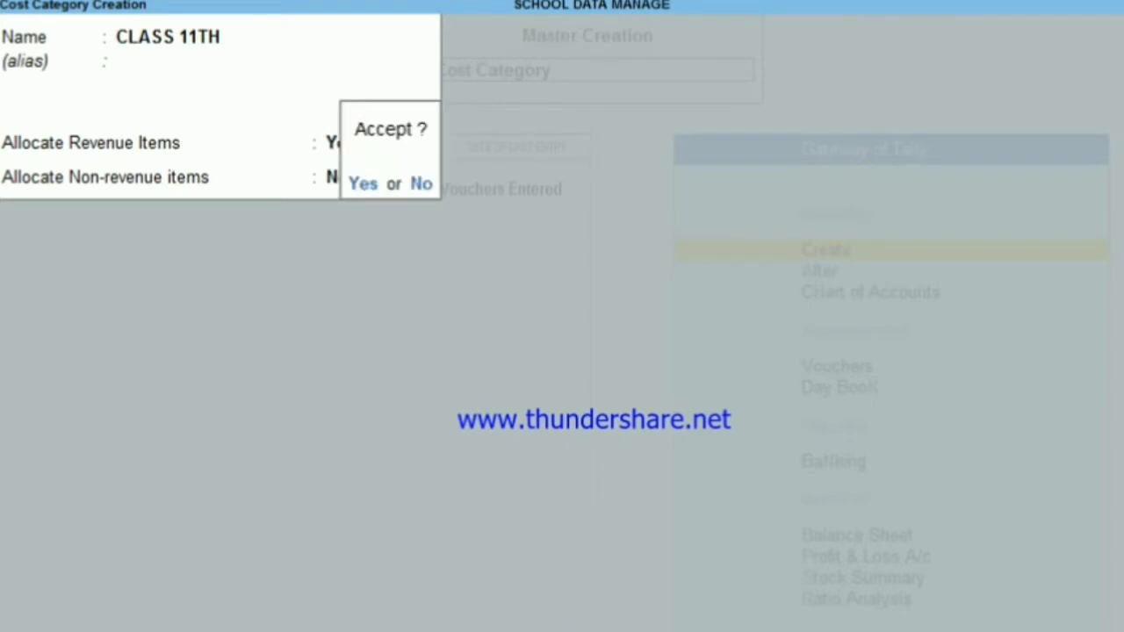
key(Return)
Step: Create the cost category CLASS 10TH with no alias and the default allocation settings
text(CLA)
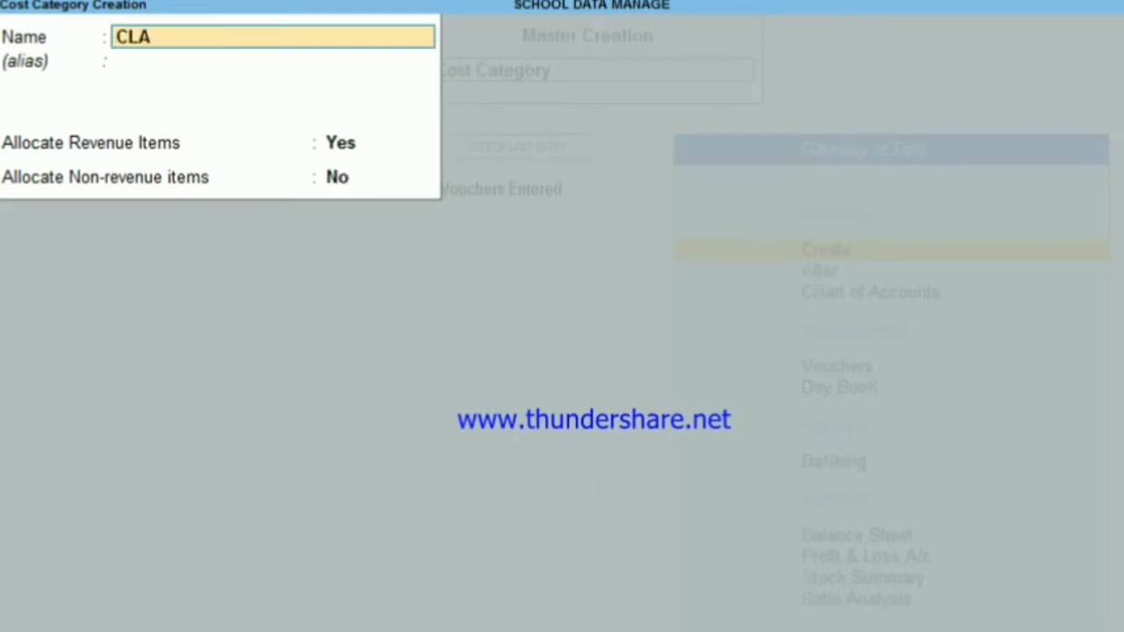
text(SS 10TH)
key(Return)
key(Return)
key(Return)
key(Return)
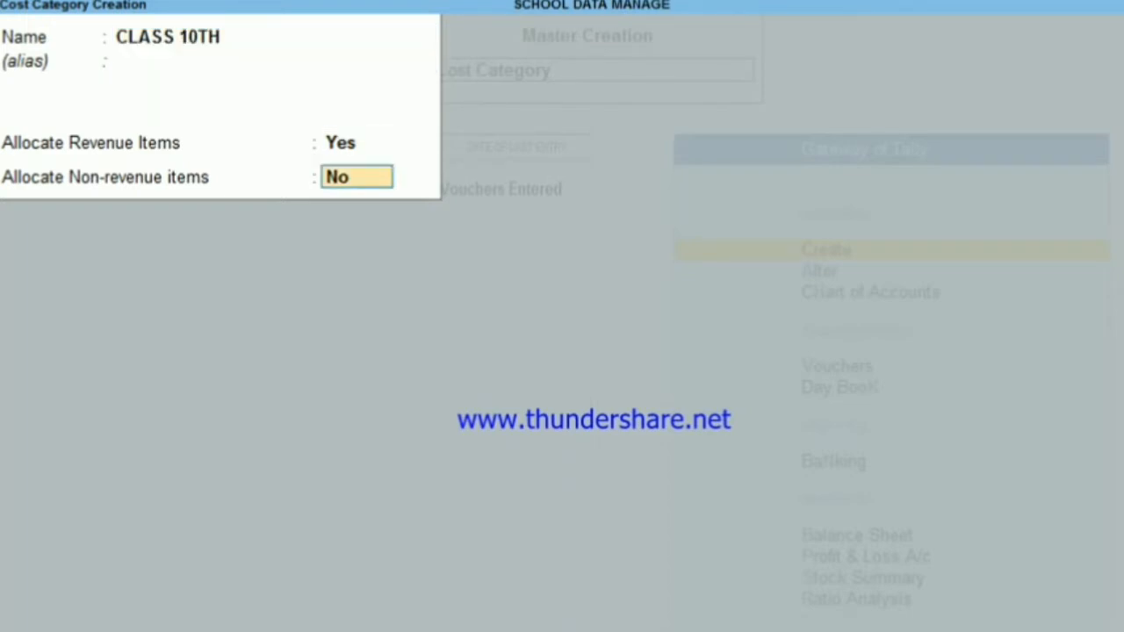
text(y)
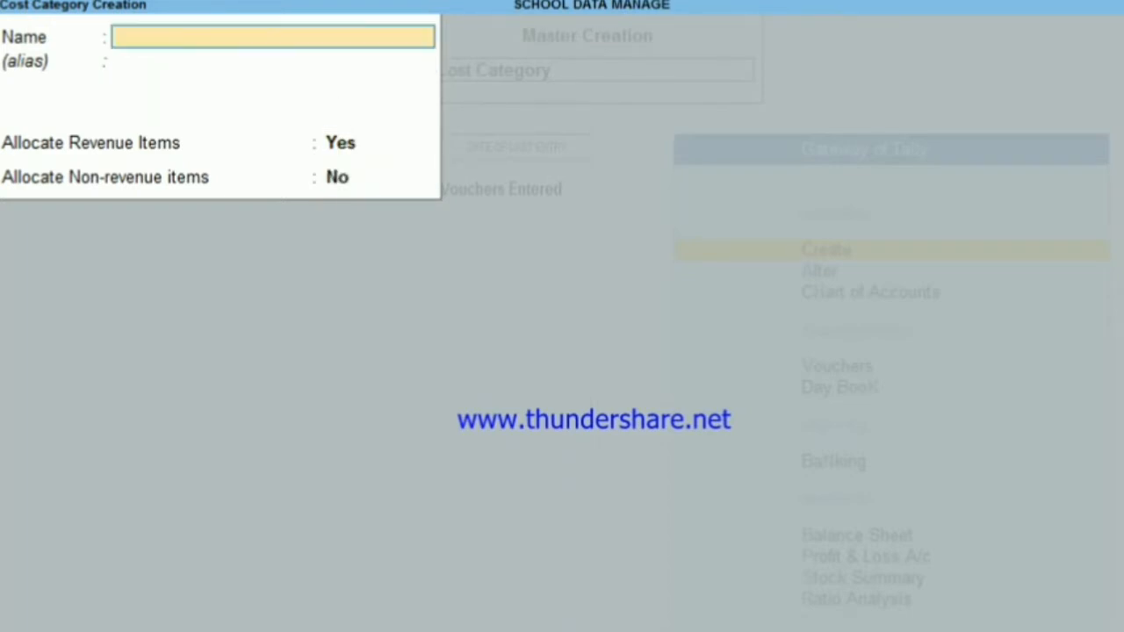
Step: Create the cost category CLASS 9TH with no alias and the default allocation settings
text(CLASS 9TH)
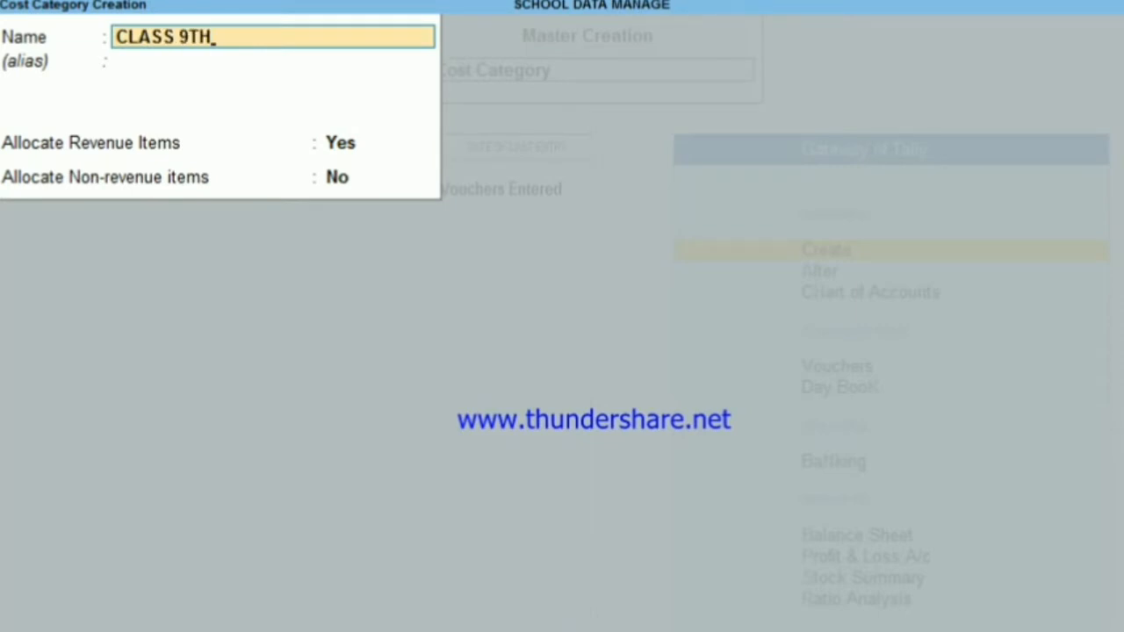
key(Return)
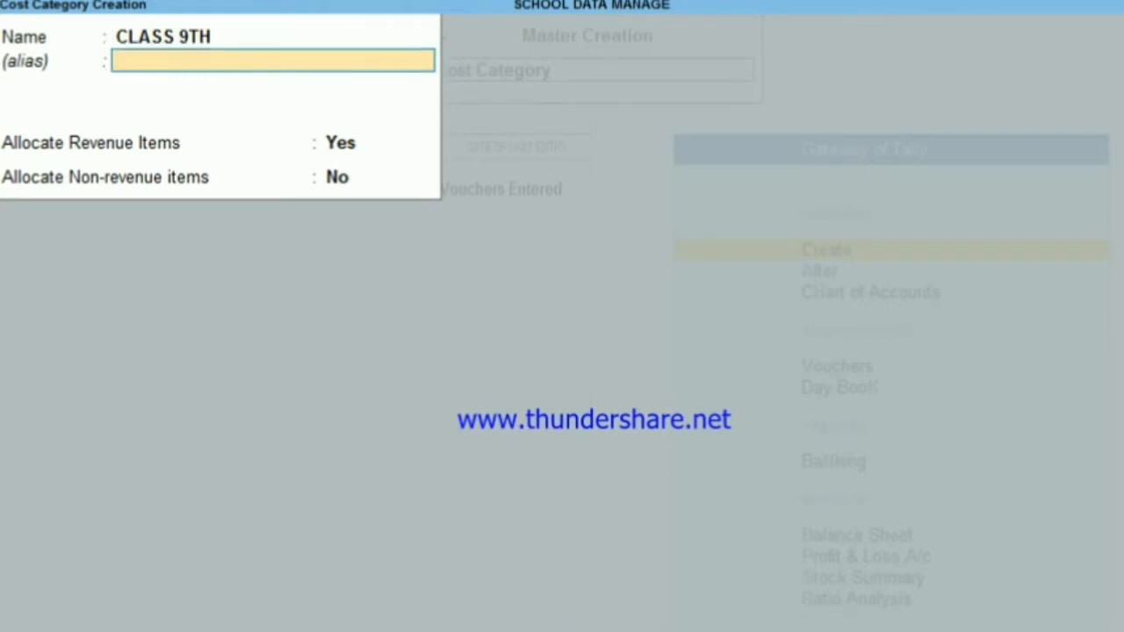
key(Return)
key(Return)
key(Return)
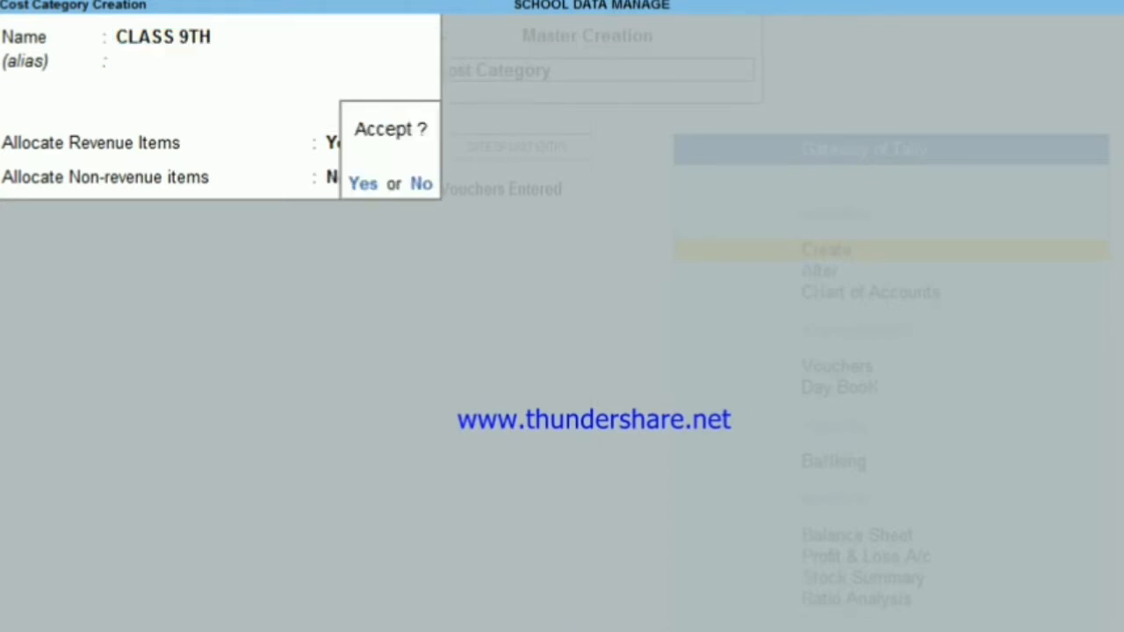
key(Return)
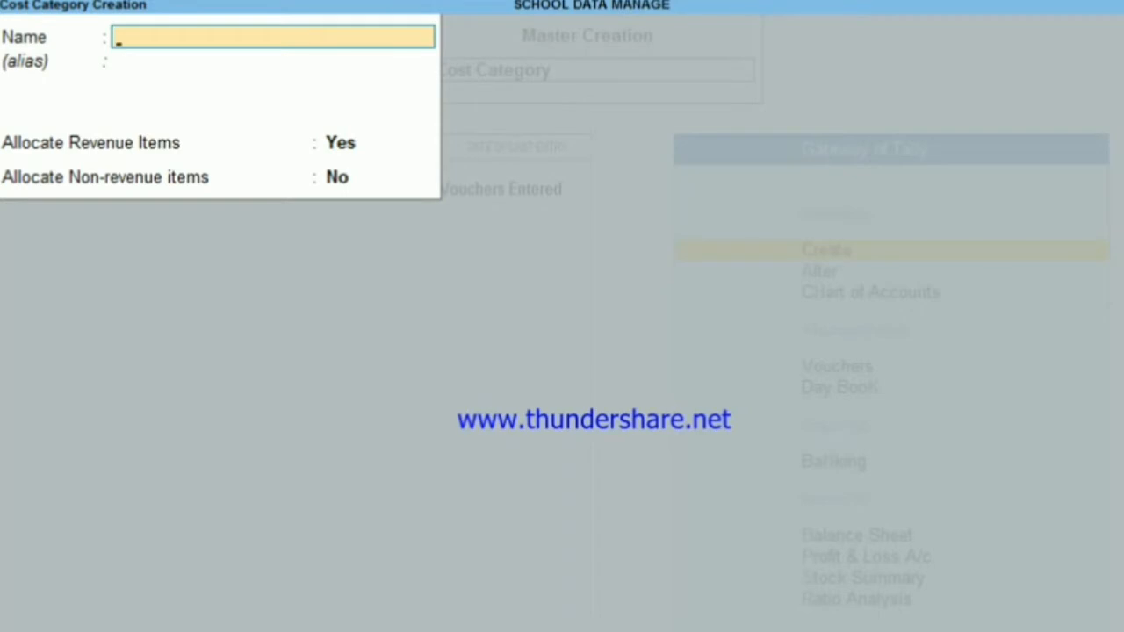
text(STAFF)
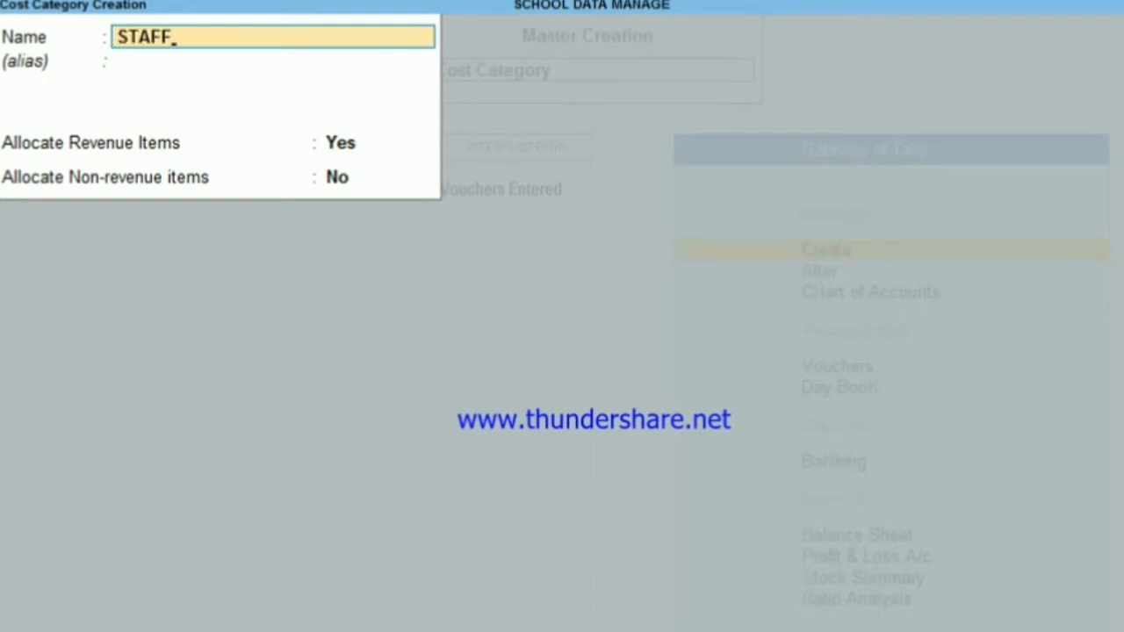
key(Return)
key(Return)
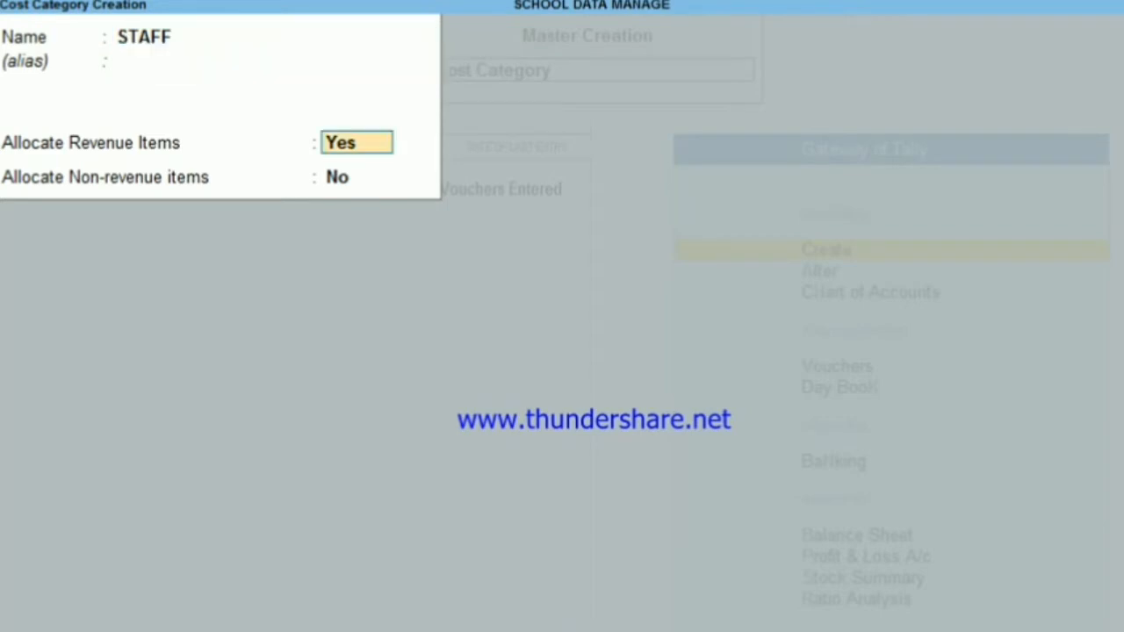
key(Return)
key(Up)
key(Up)
key(Up)
Step: Create the cost category TEACHERS STAFF with the default allocation settings and leave cost category creation
text(TEACHER)
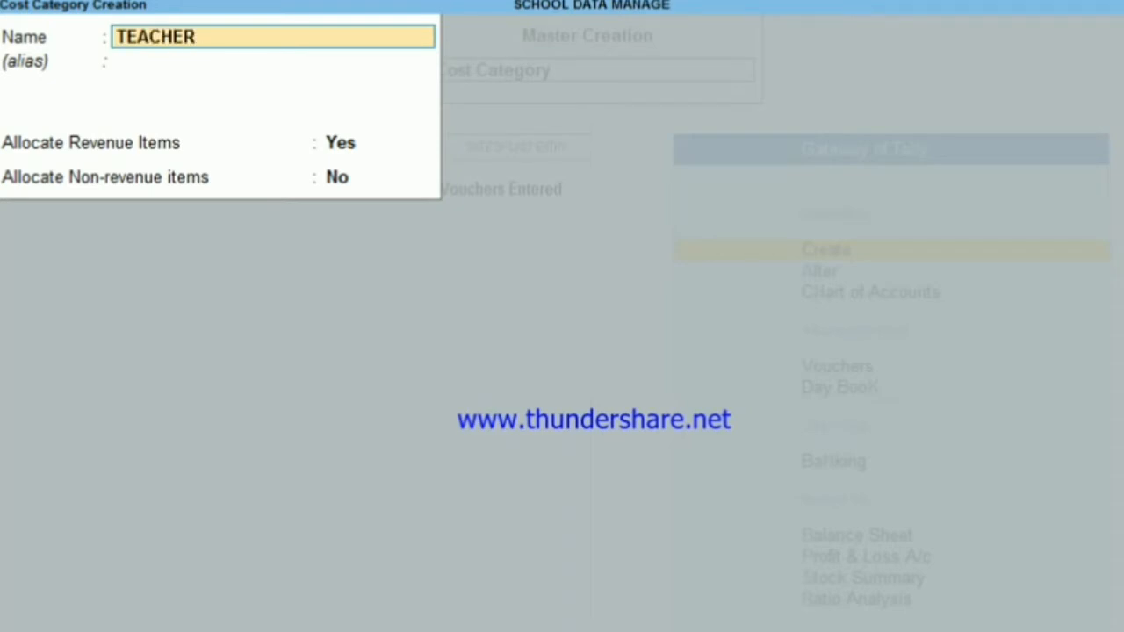
text(S STAFF)
key(Return)
key(Return)
key(Return)
key(Return)
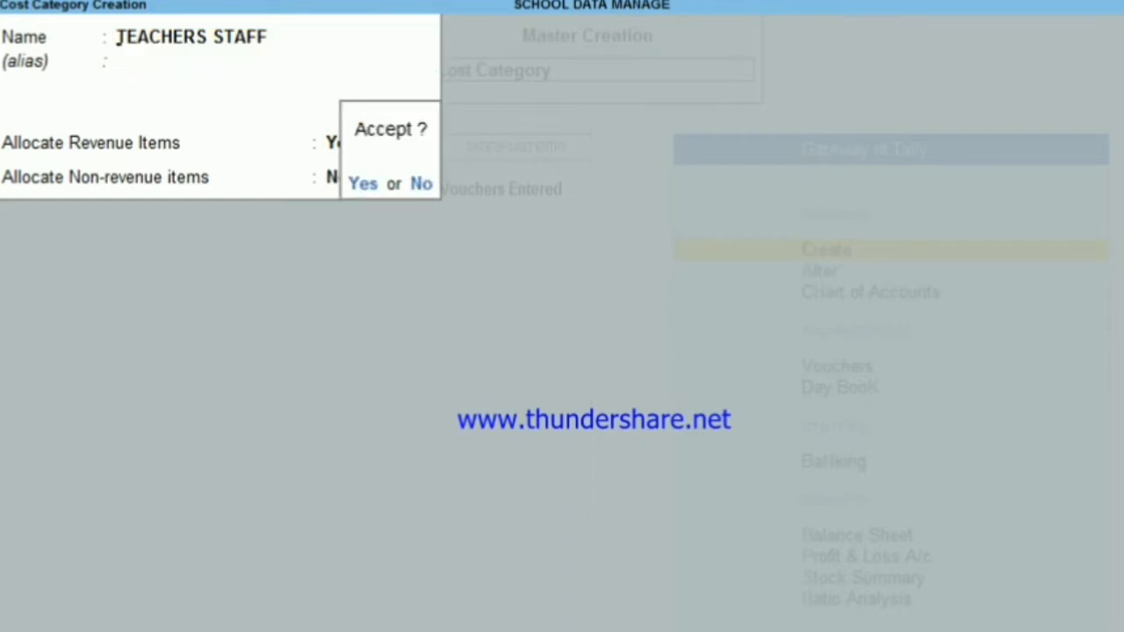
key(Return)
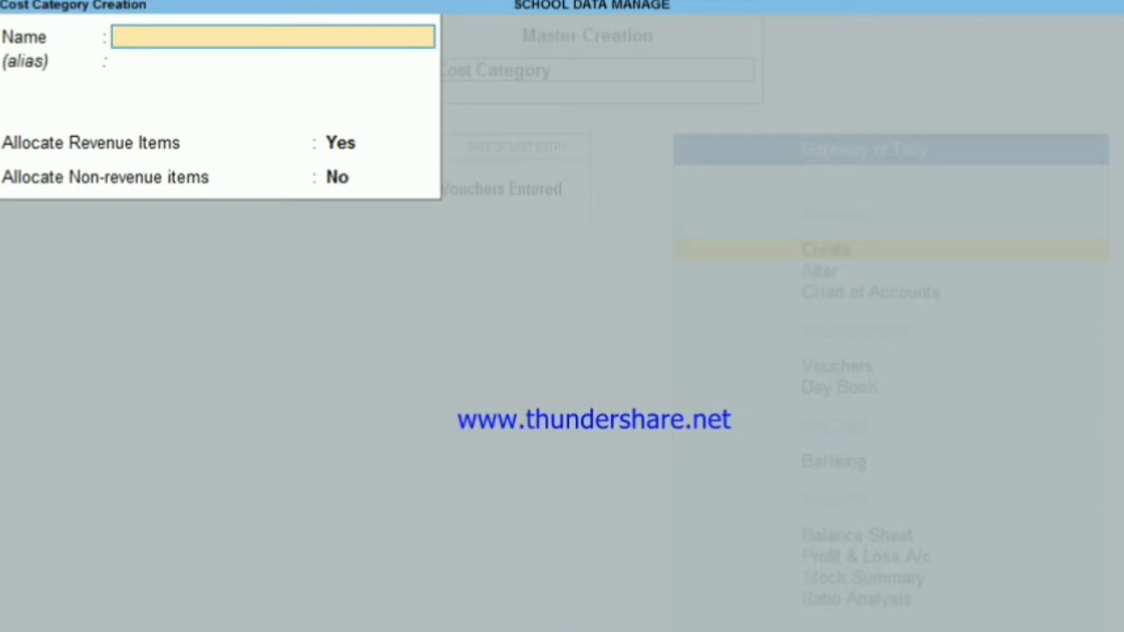
key(Escape)
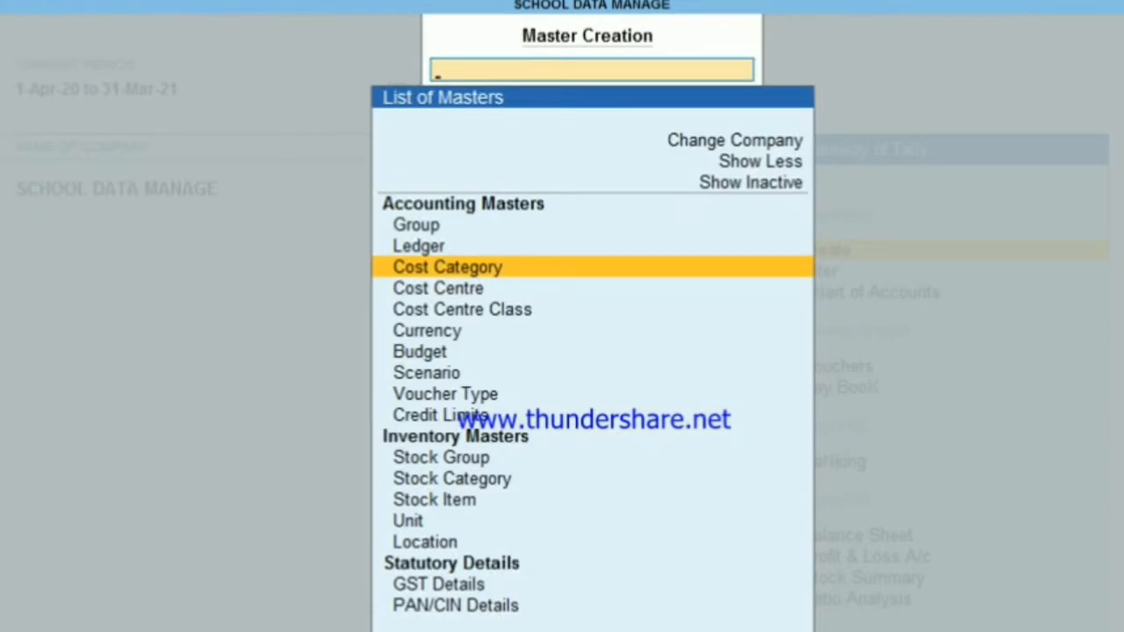
Step: Create a cost centre with the first student's name in the CLASS 10TH category, with no alias and under Primary
key(Down)
key(Return)
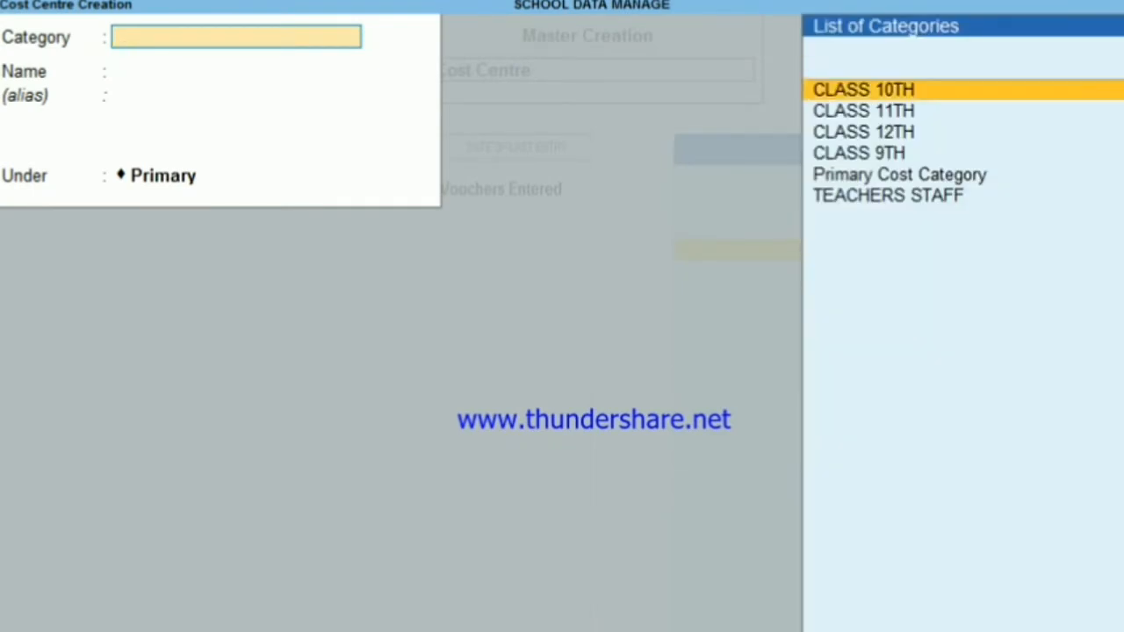
key(Return)
text(RAJ)
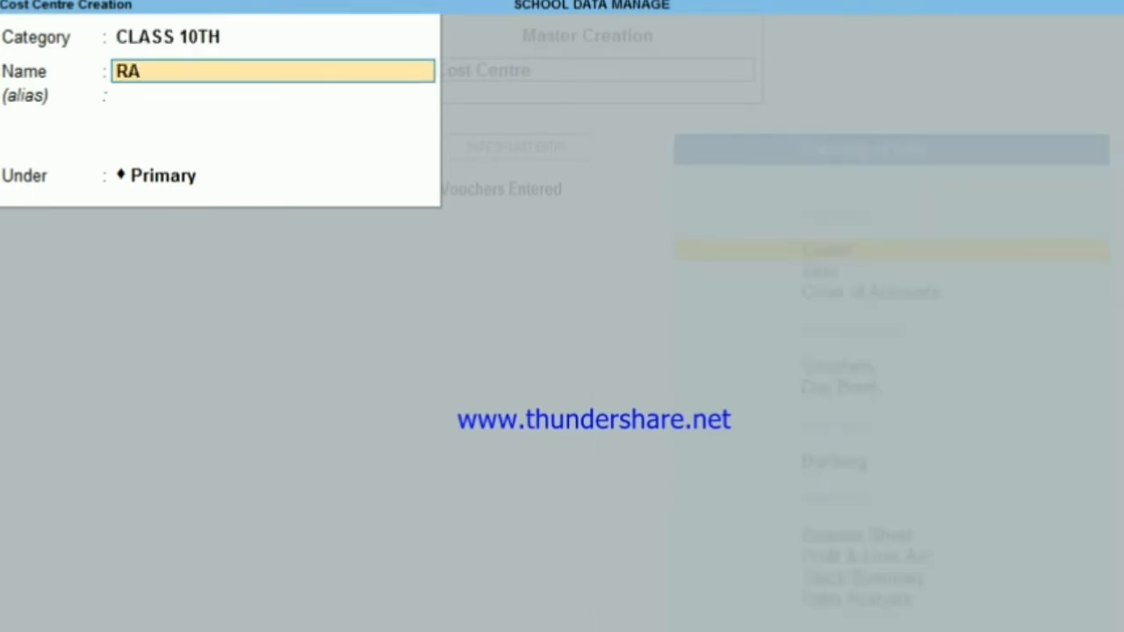
key(Return)
key(Return)
key(Return)
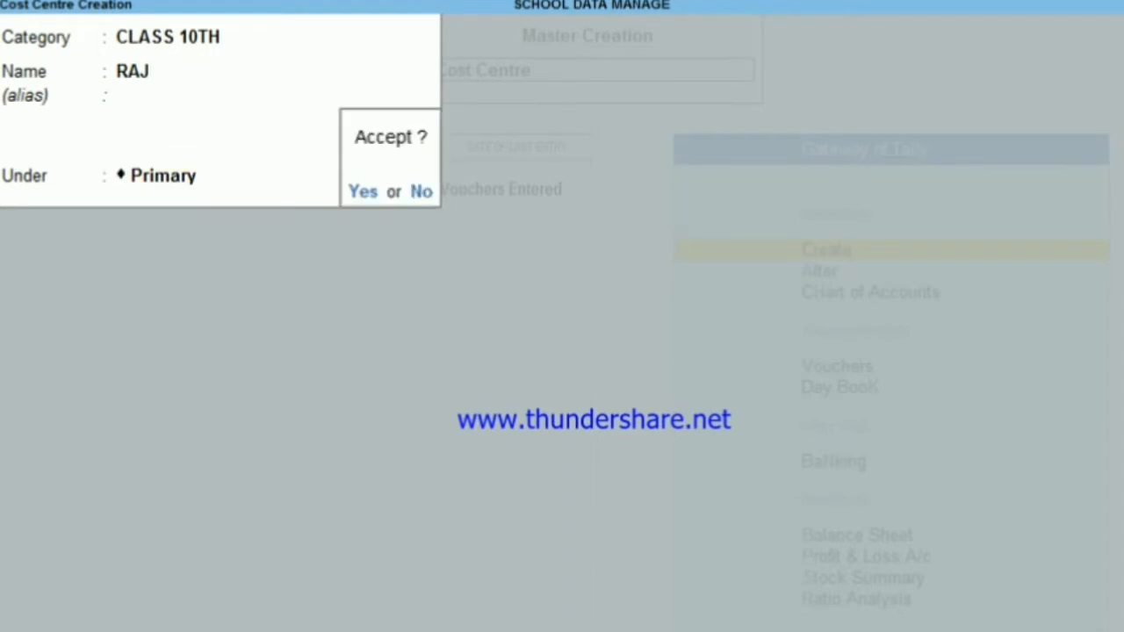
key(Return)
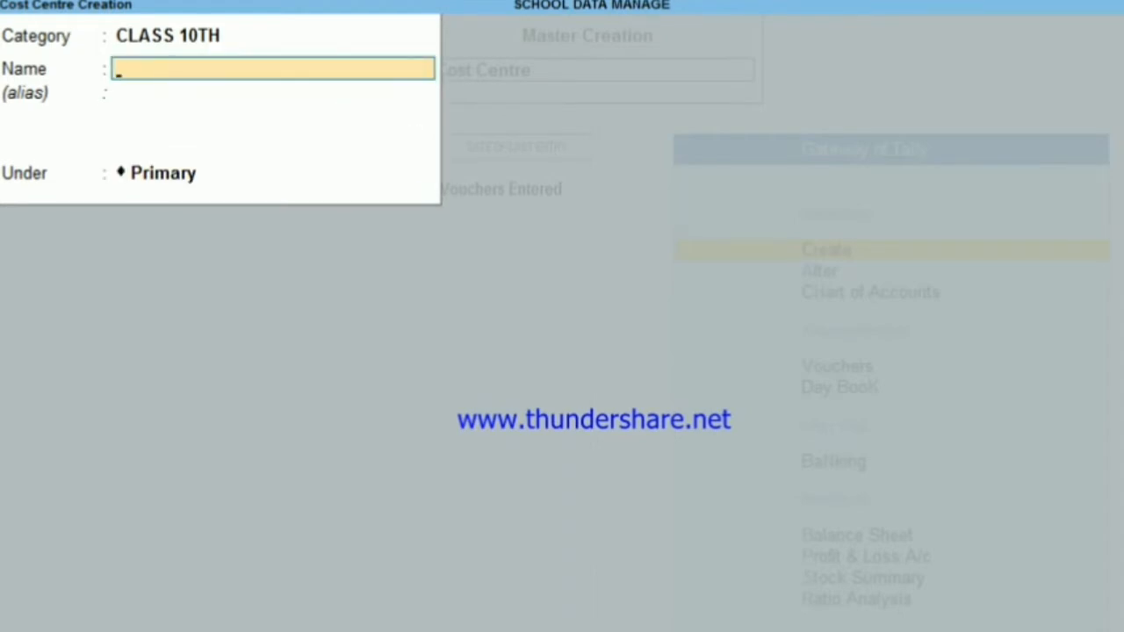
Step: Create a cost centre with the second student's name in the CLASS 10TH category, with no alias and under Primary
text(SURESH)
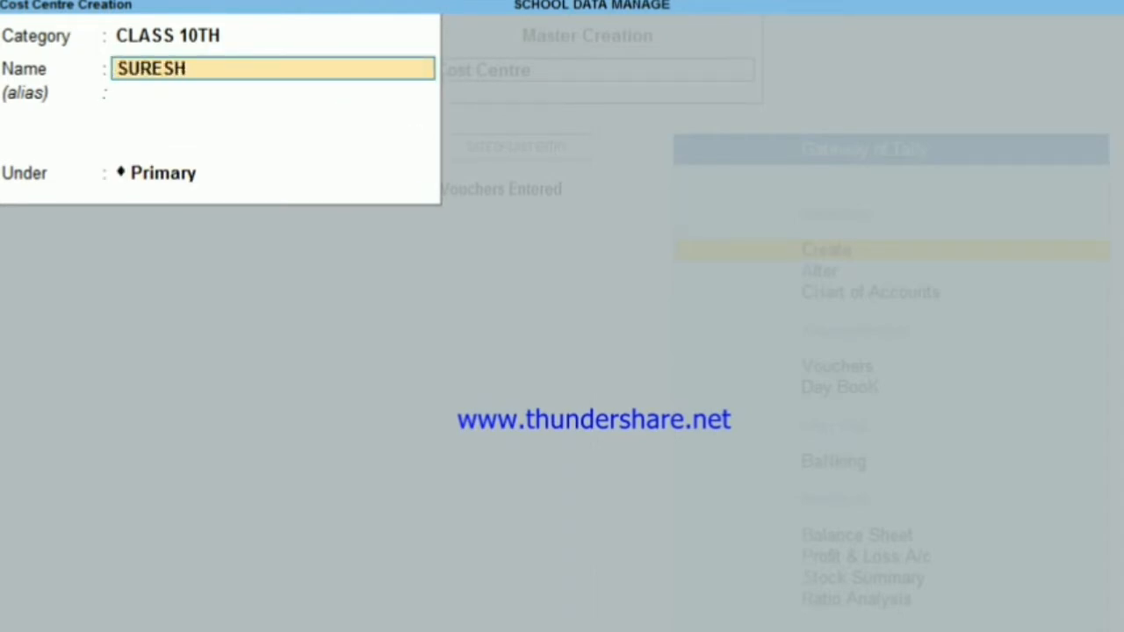
key(Return)
key(Return)
key(Return)
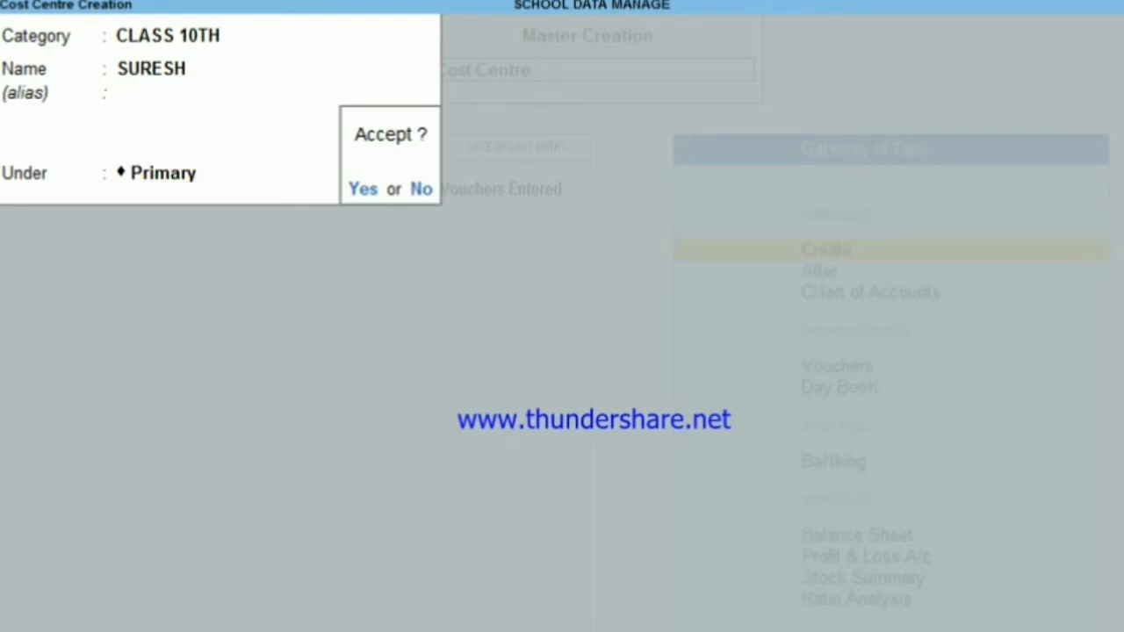
key(Return)
Step: Change the category to CLASS 11TH and create a cost centre with its first student's name, with no alias and under Primary
key(BackSpace)
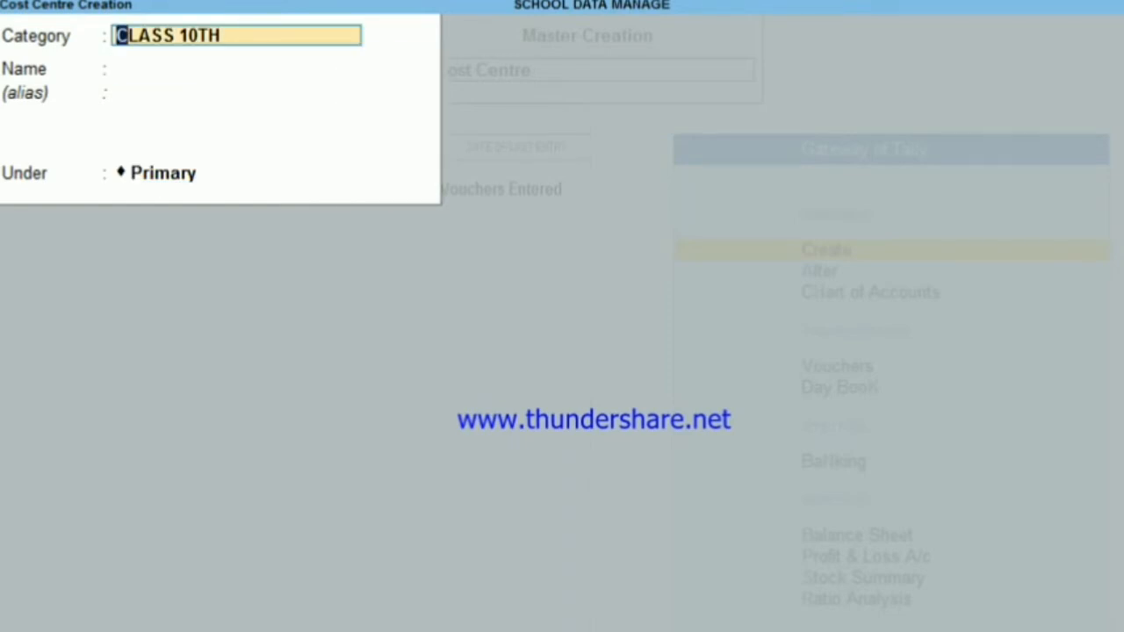
key(Down)
key(Down)
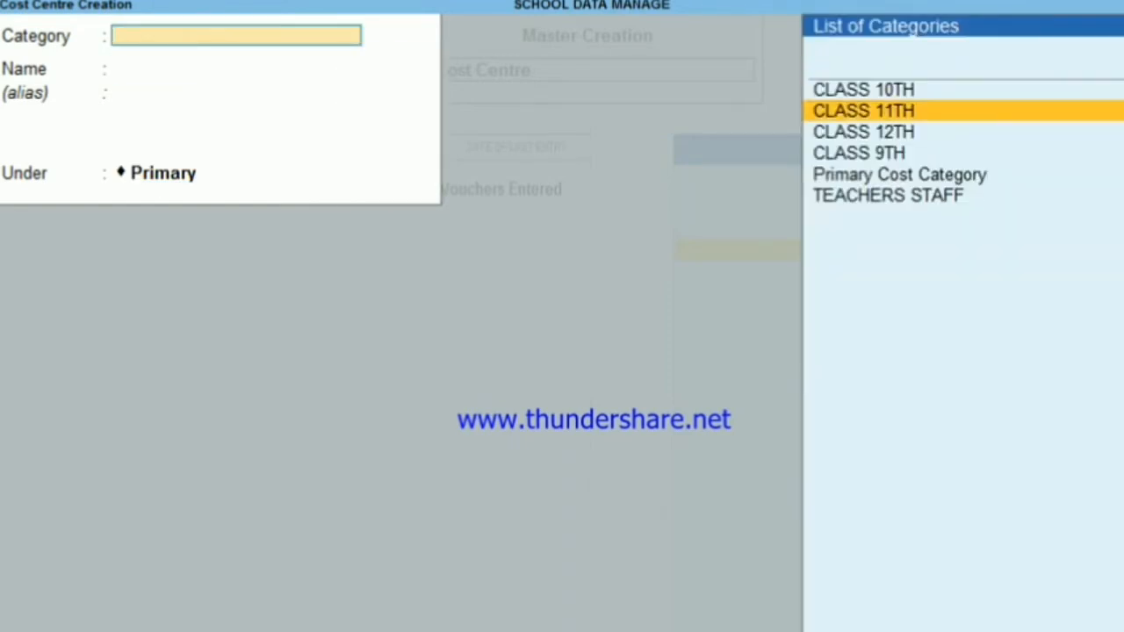
key(Return)
text(R)
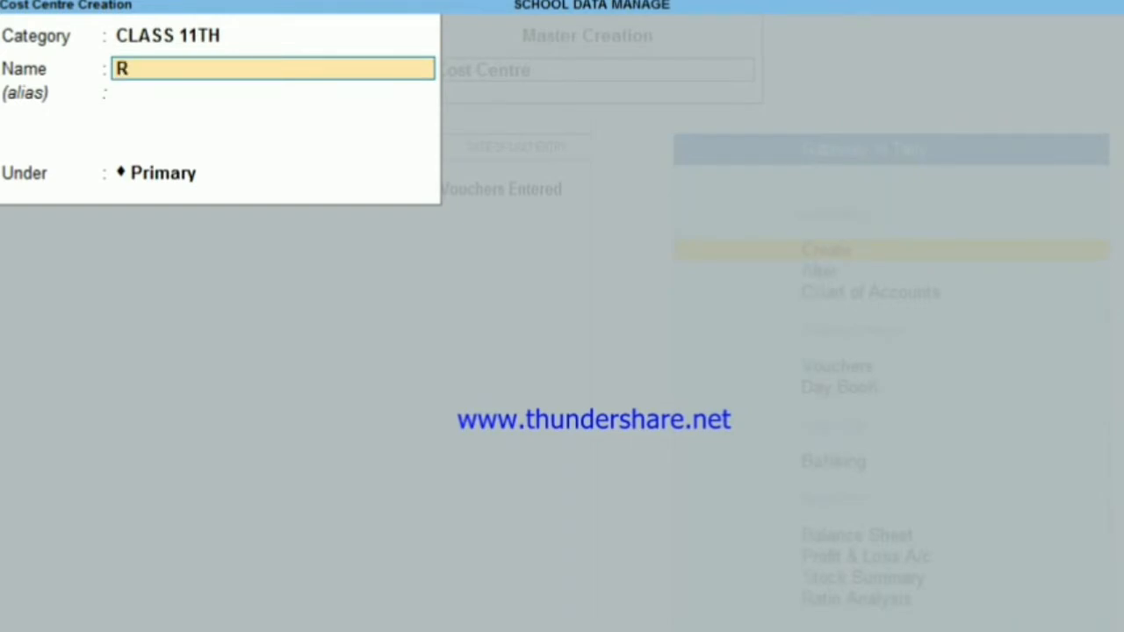
text(AKESH)
key(Return)
key(Return)
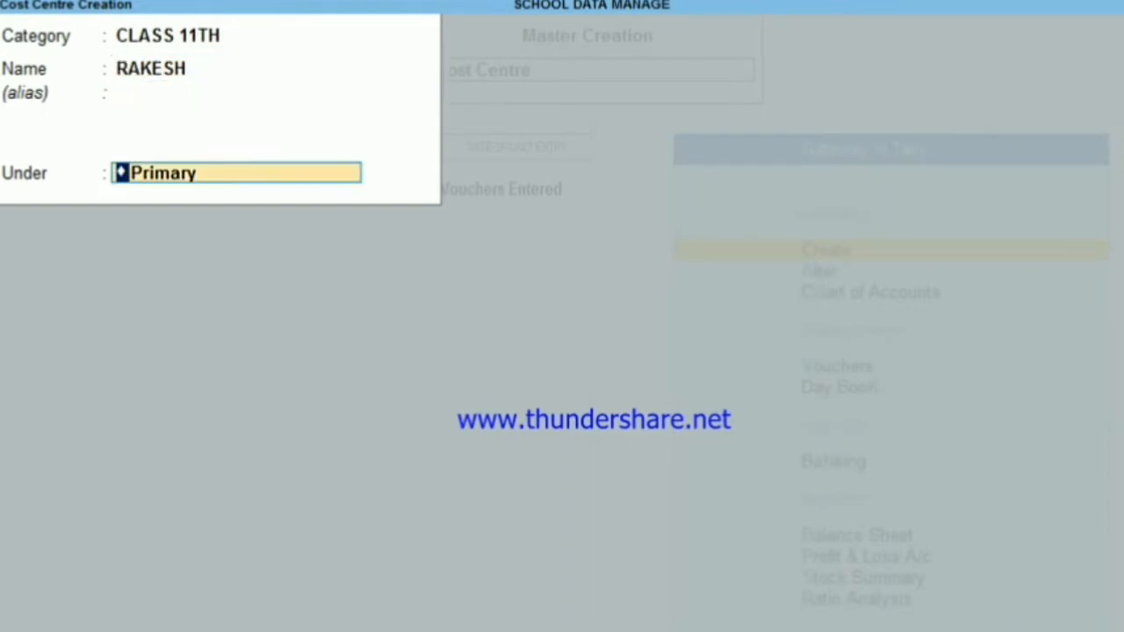
key(Return)
key(Return)
Step: Create a cost centre with the second student's name in the CLASS 11TH category, with no alias and under Primary
text(MUKESH)
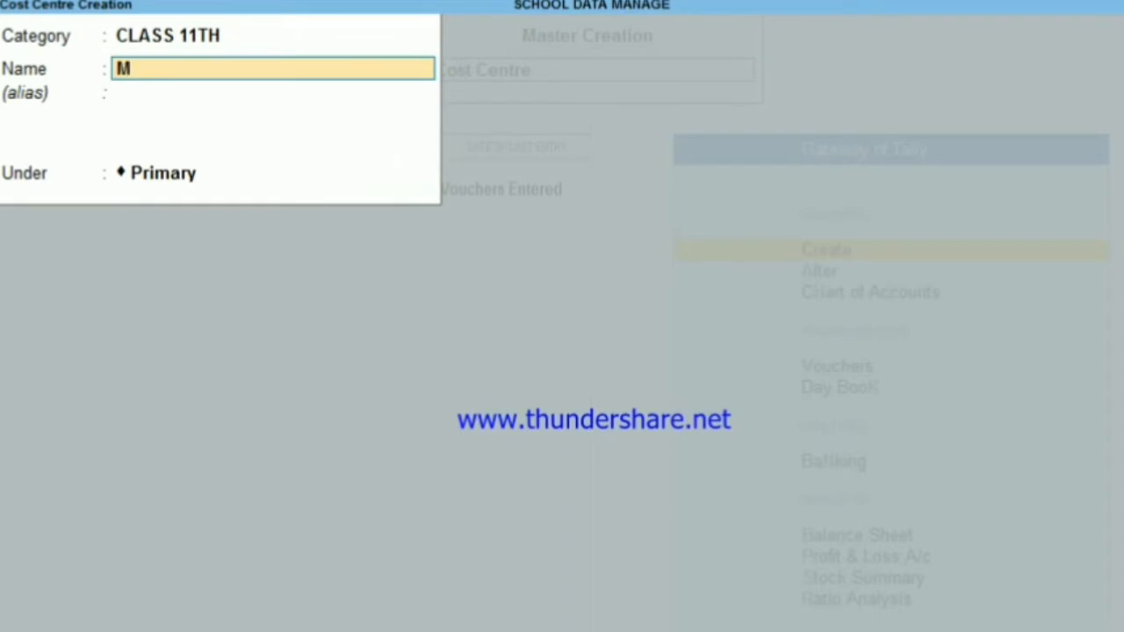
key(Return)
key(Return)
key(Return)
key(Return)
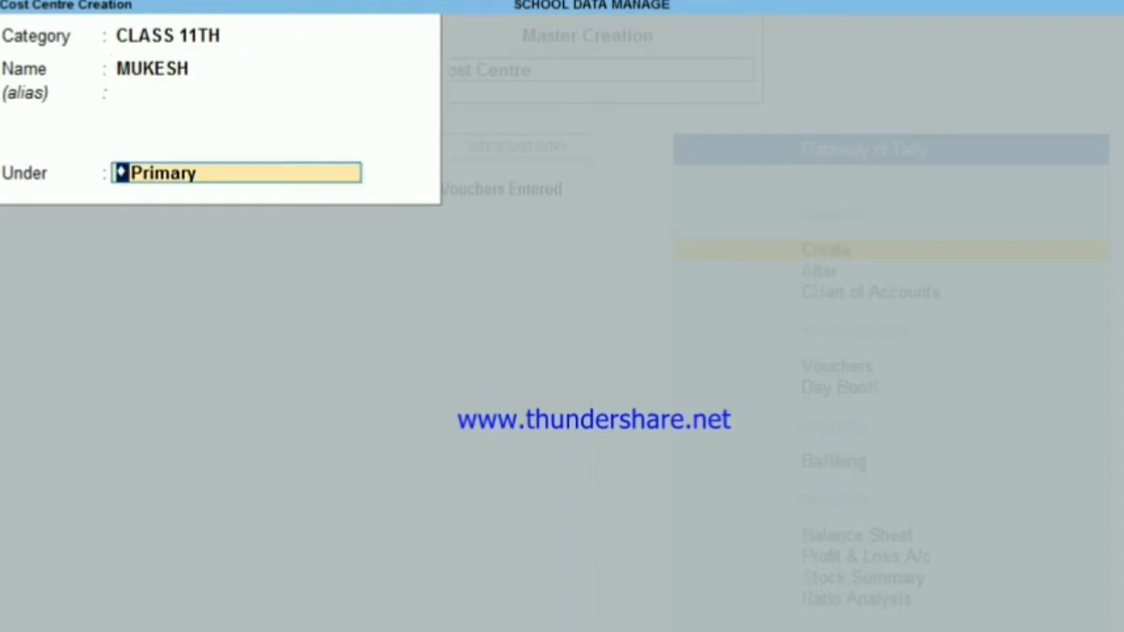
Step: Change the category to CLASS 12TH and create a cost centre with its first student's name, with no alias and under Primary
key(BackSpace)
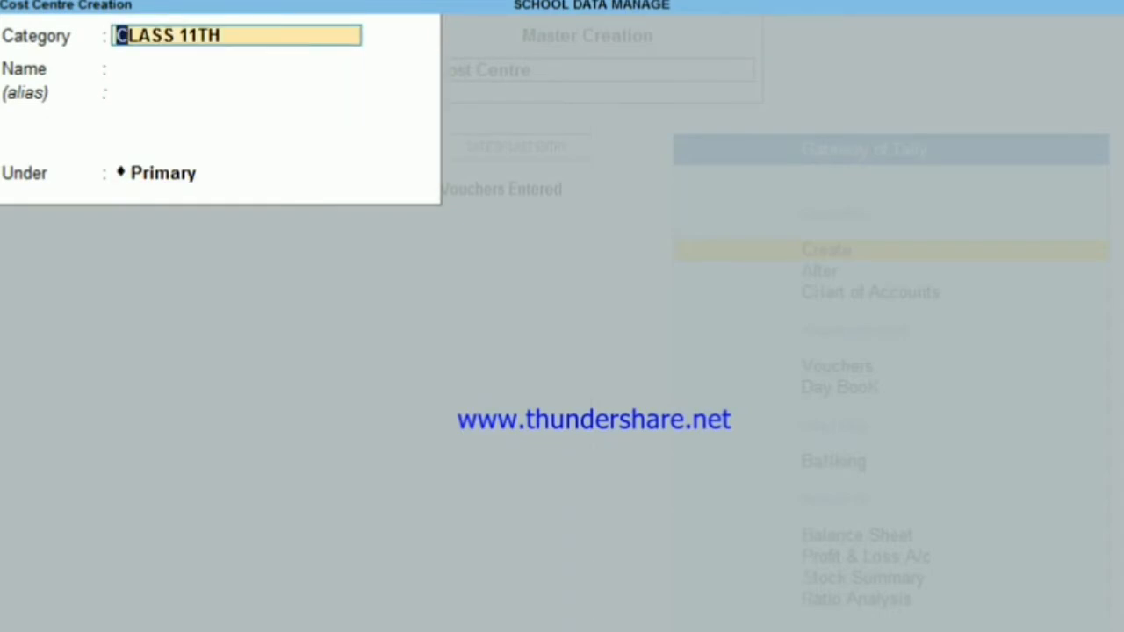
key(BackSpace)
key(Down)
key(Down)
key(Down)
key(Return)
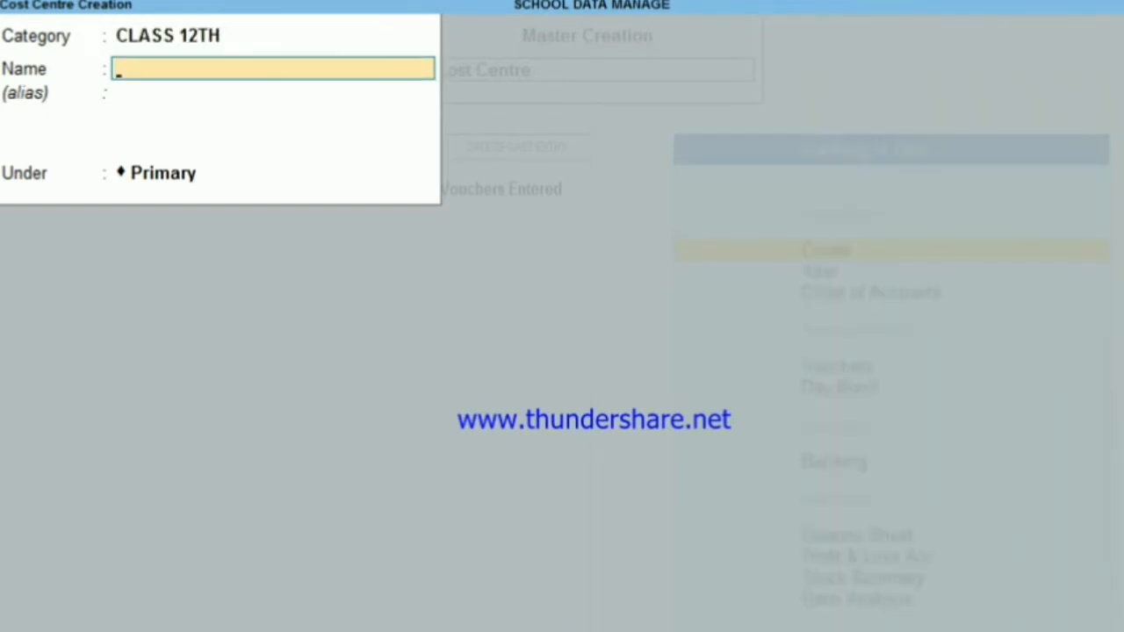
text(ROAHAN)
key(Return)
key(Return)
key(Return)
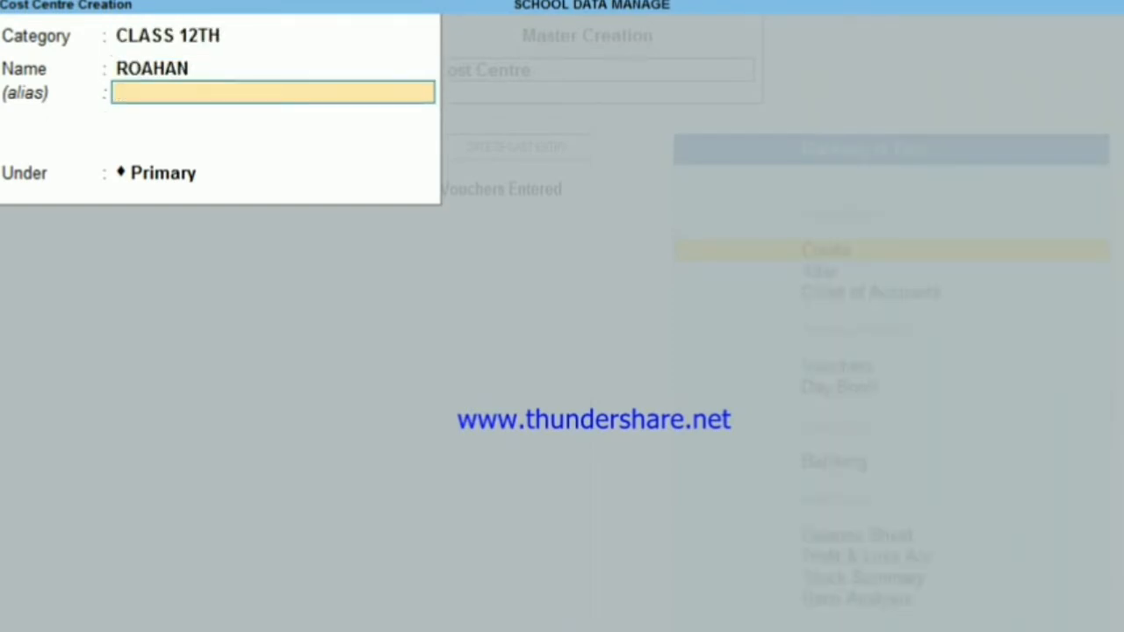
key(Return)
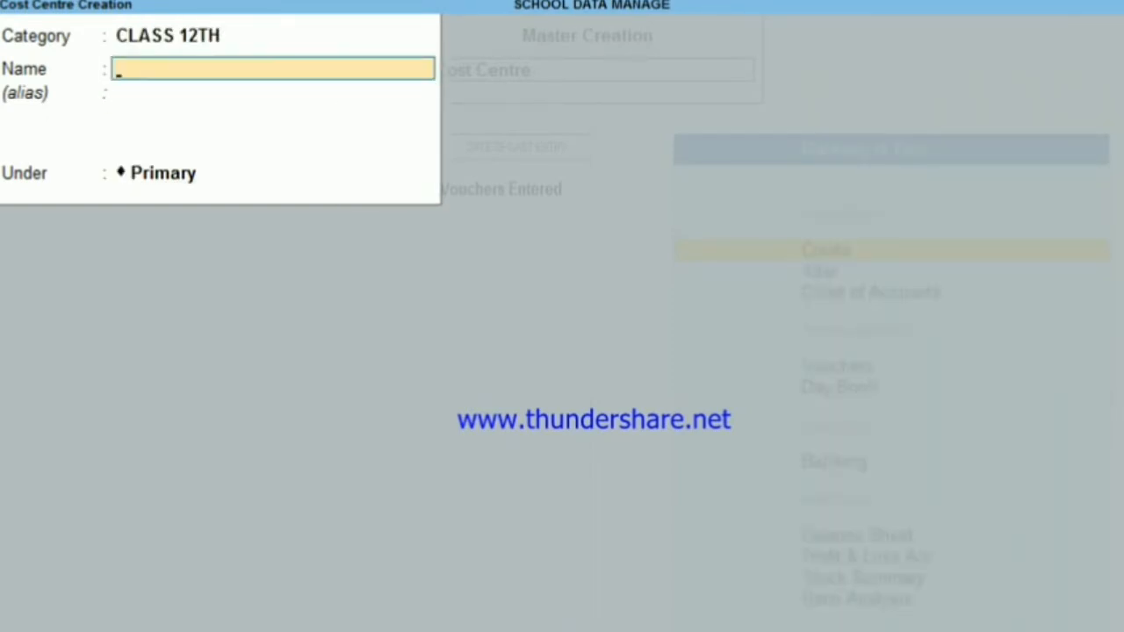
Step: Create a cost centre with the second student's name in the CLASS 12TH category, with no alias and under Primary
text(SOAHAN)
key(Return)
key(Return)
key(Return)
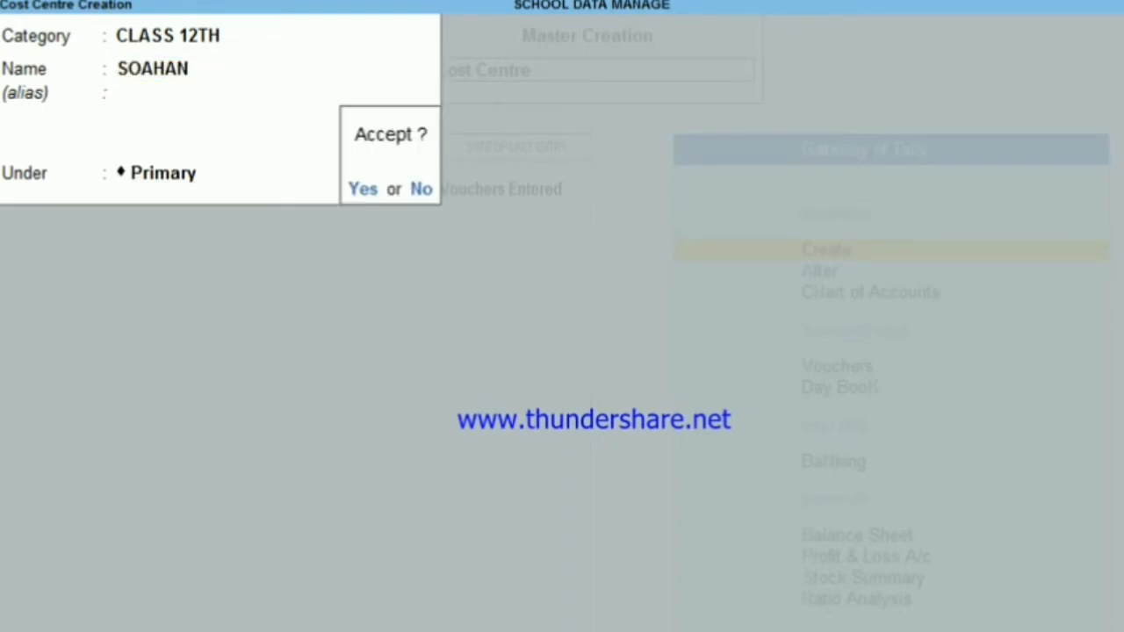
key(Return)
Step: Change the category to CLASS 9TH and create a cost centre with its first student's name, with no alias and under Primary
key(BackSpace)
key(BackSpace)
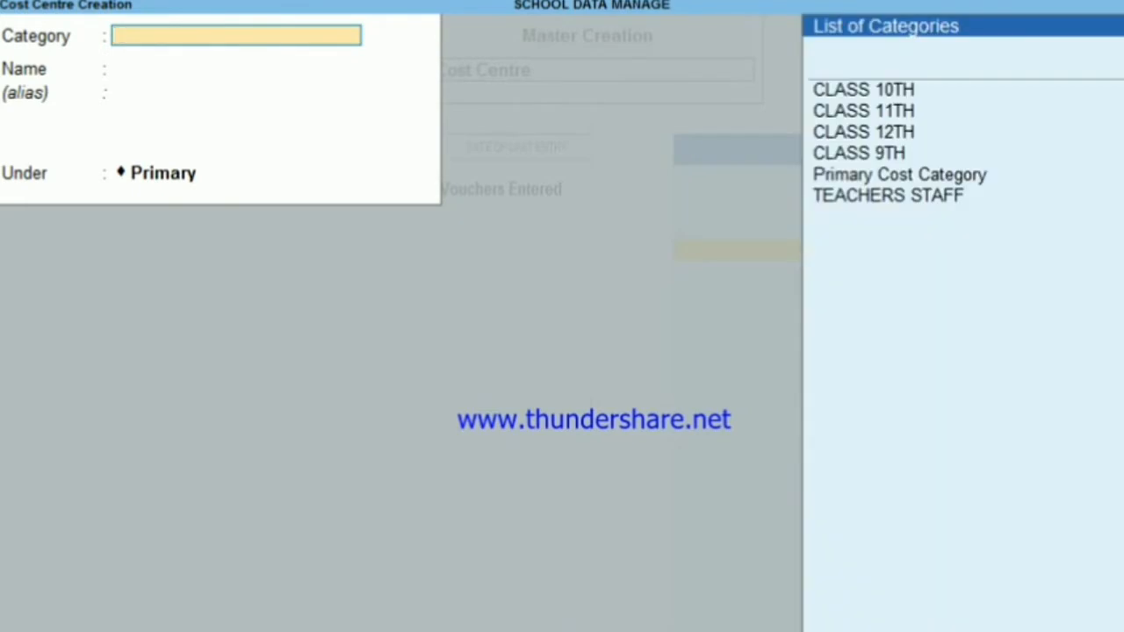
key(Down)
key(Down)
key(Down)
key(Down)
key(Return)
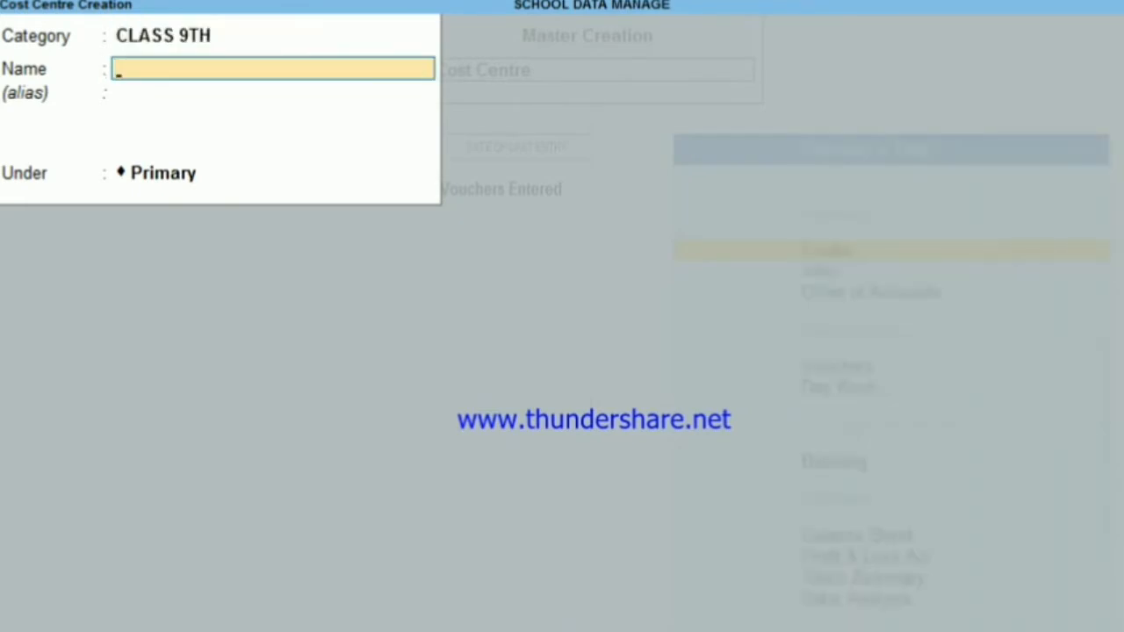
text(MOHAN)
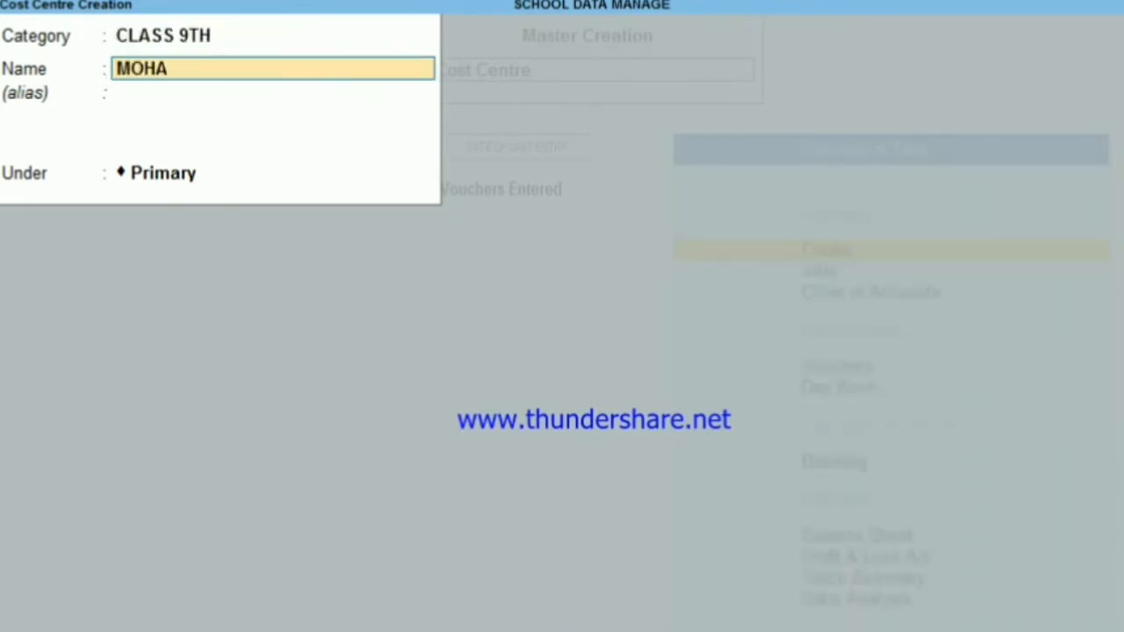
key(Return)
key(Return)
key(Return)
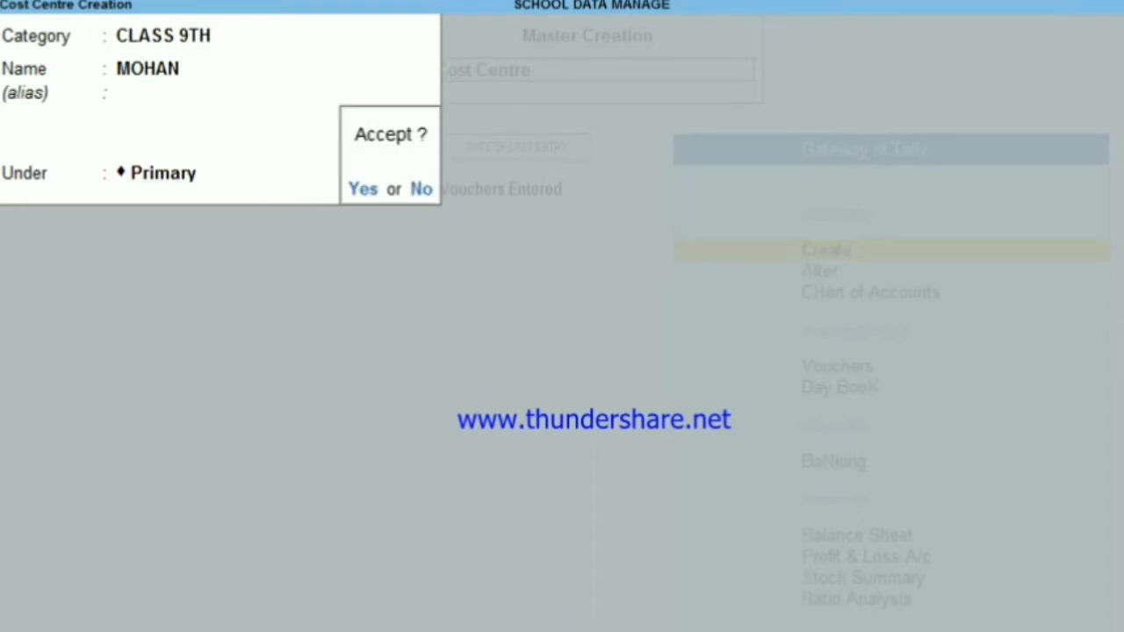
key(Return)
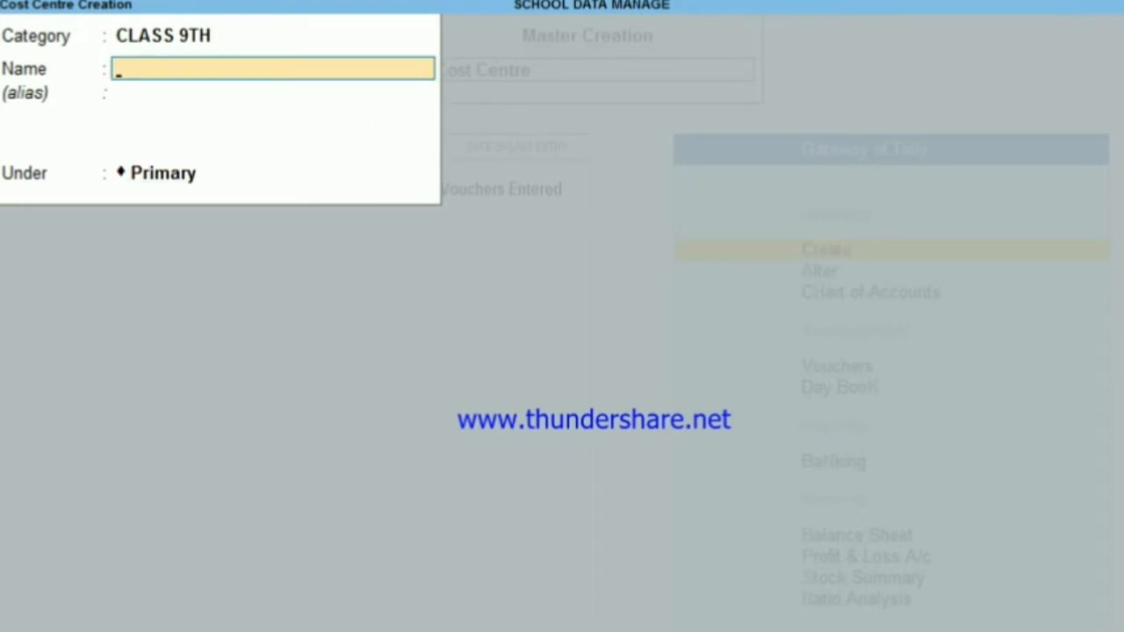
Step: Create a cost centre with the second student's name in the CLASS 9TH category, with no alias and under Primary
text(ASHOL)
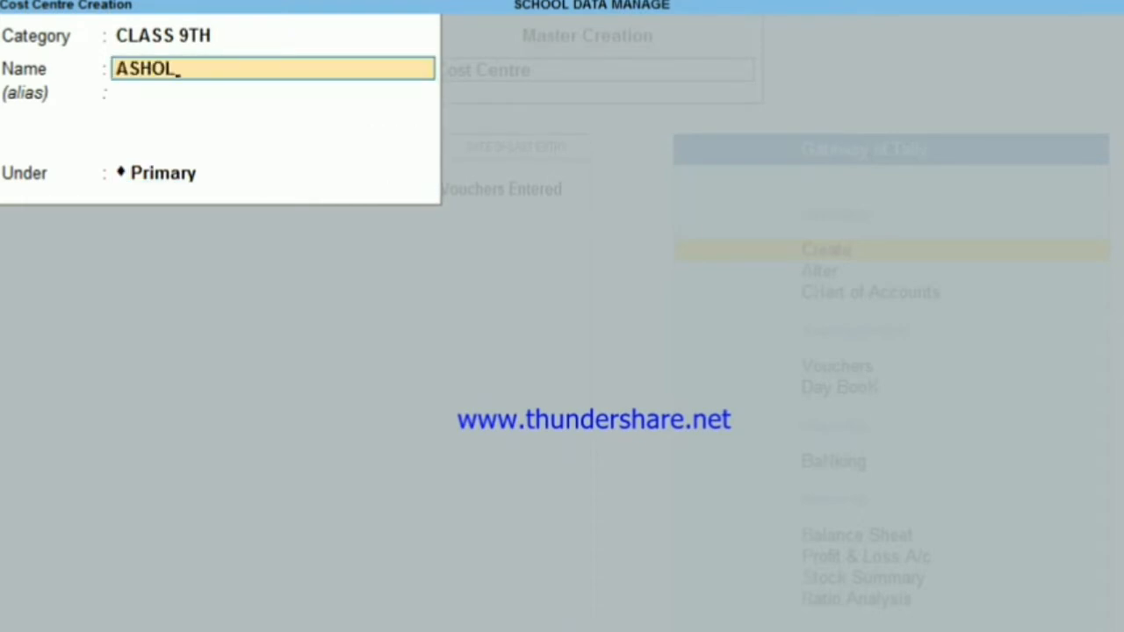
key(BackSpace)
text(K)
key(Return)
key(Return)
key(Return)
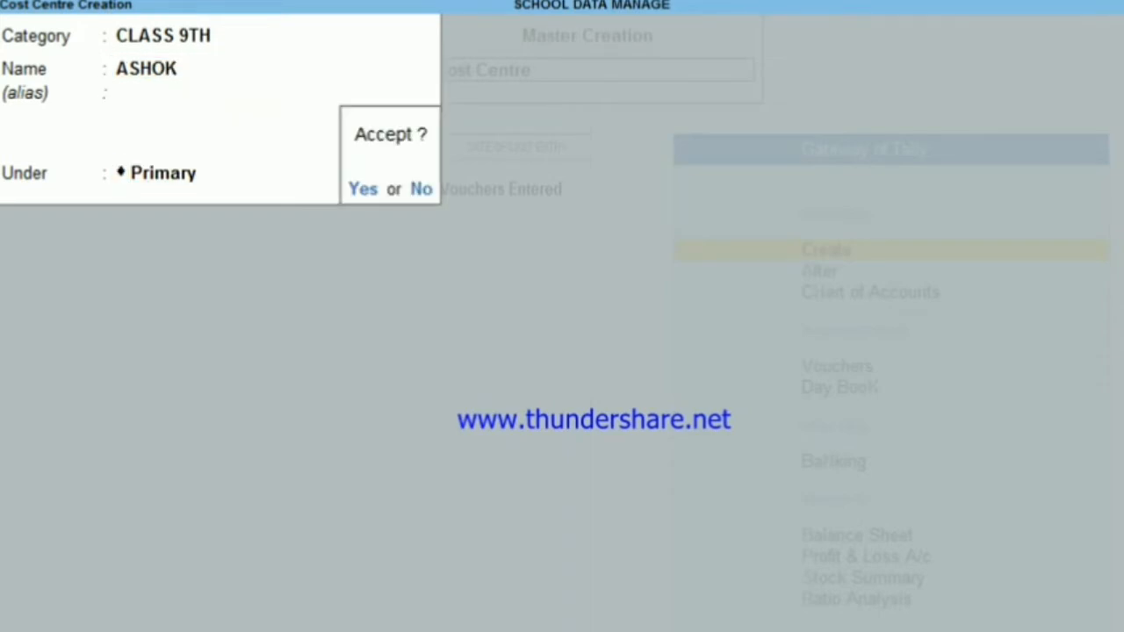
key(Return)
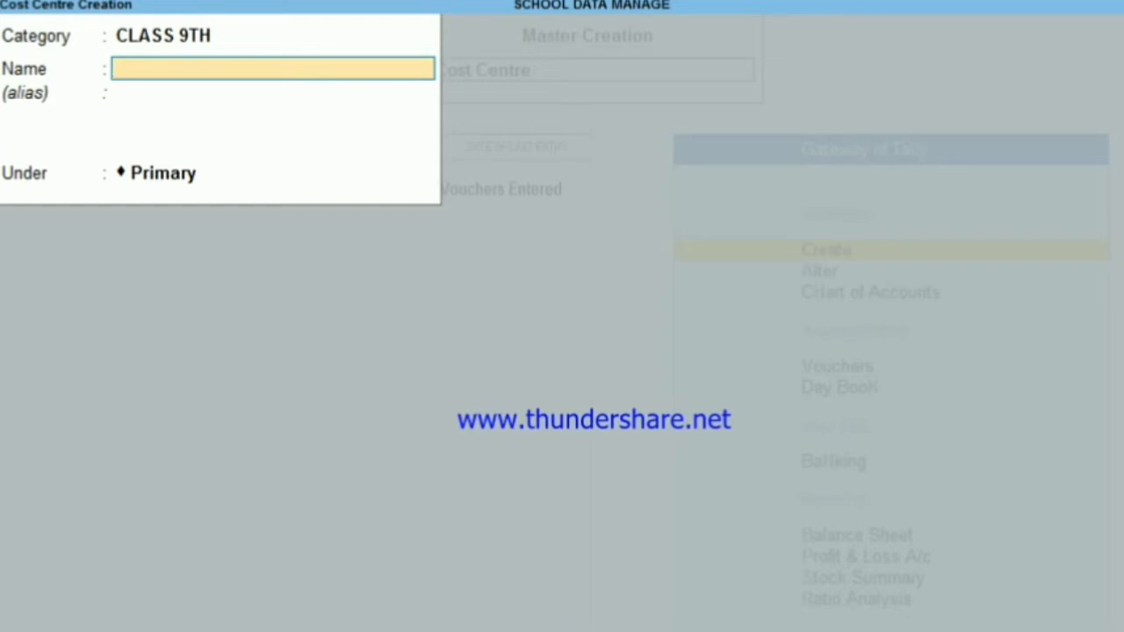
Step: Change the category to TEACHERS STAFF and try to create a cost centre with the teacher's name
key(BackSpace)
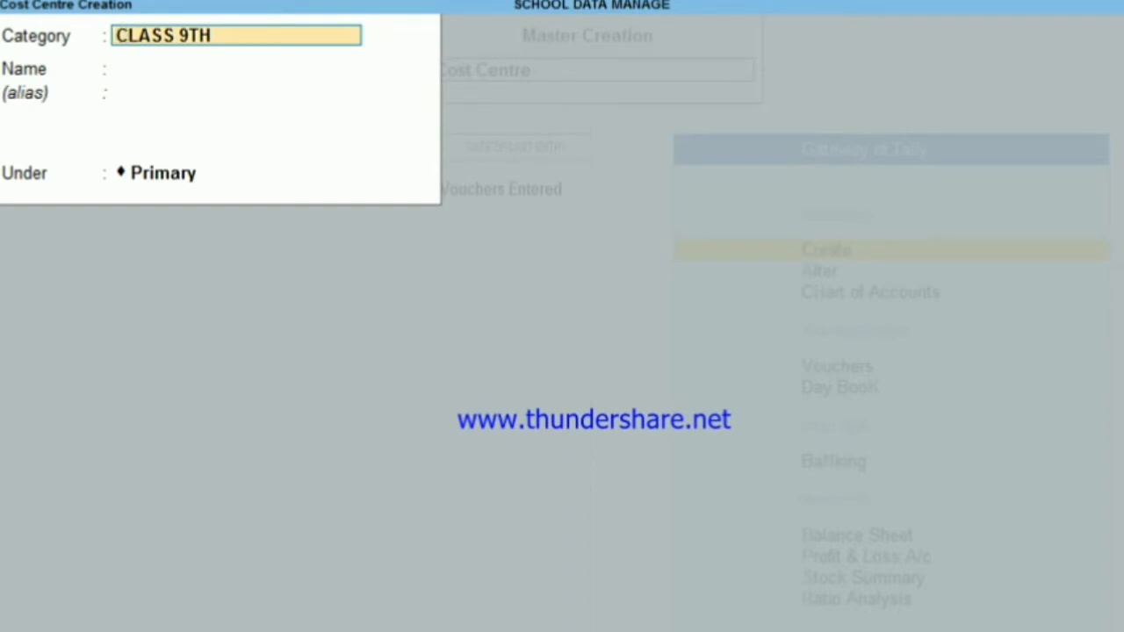
key(BackSpace)
key(Down)
key(Down)
key(Down)
key(Down)
key(Down)
key(Down)
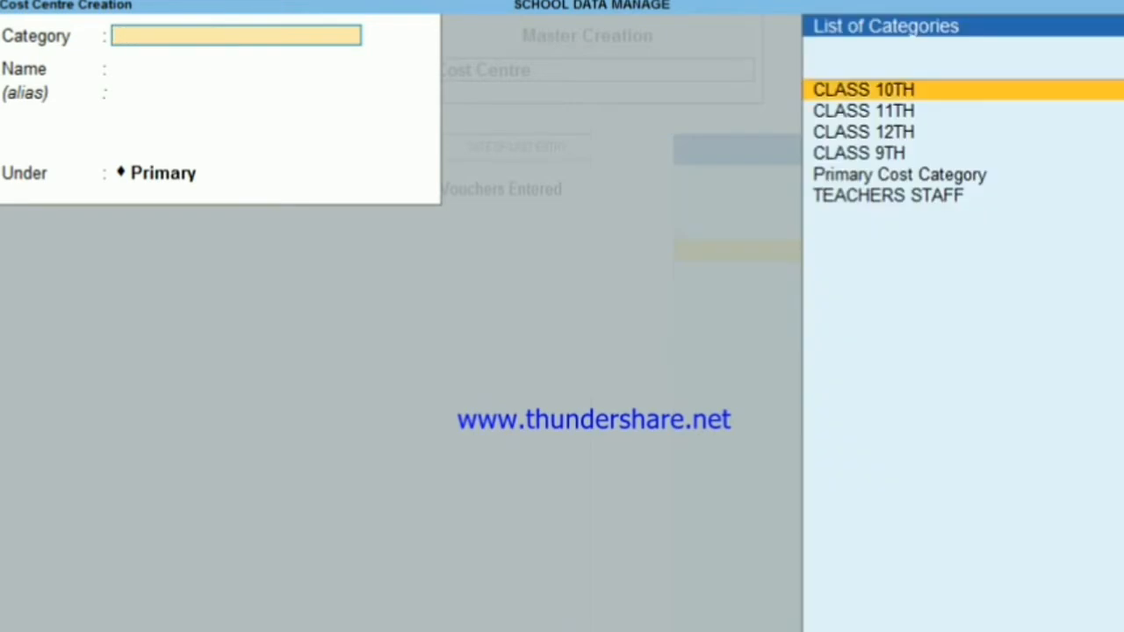
key(Return)
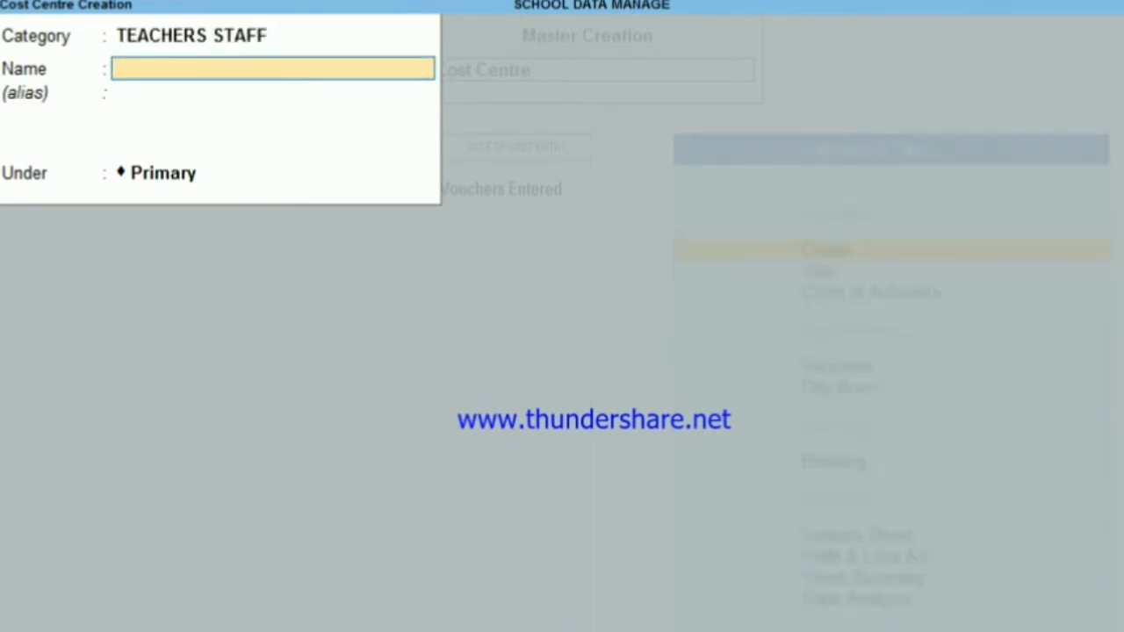
text(MOHAN)
key(Return)
key(Return)
key(Return)
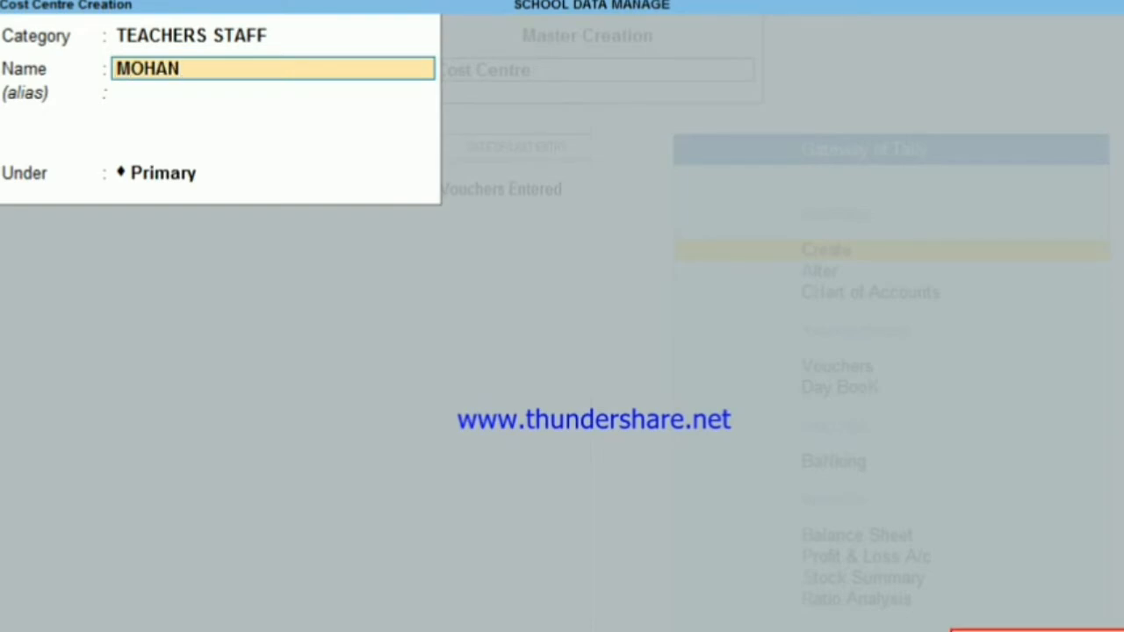
Step: Put the title MR before the teacher's name for the TEACHERS STAFF cost centre and leave the alias blank
text(MR MOHAN)
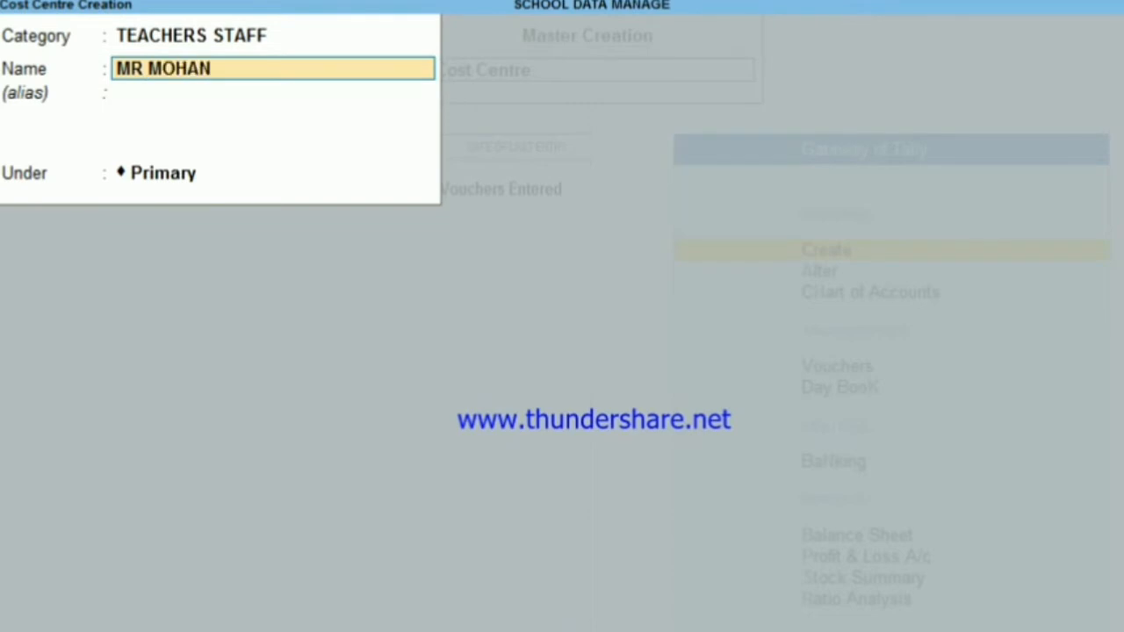
key(Return)
key(Return)
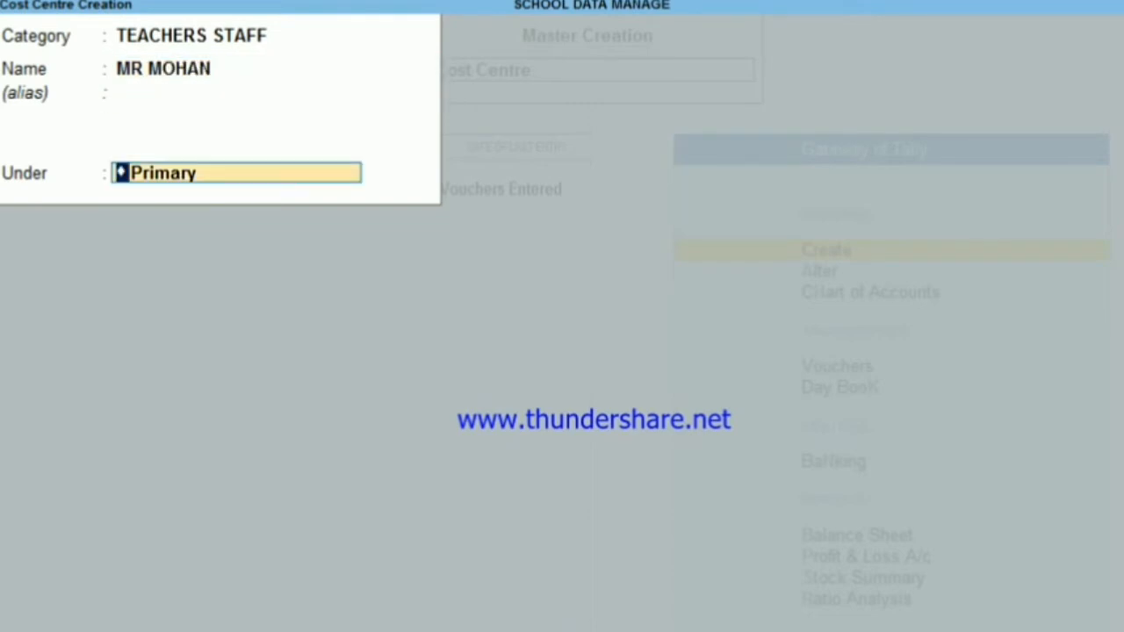
Step: Create a secondary cost centre named HINDI in the CLASS 9TH category, with no alias and under Primary
key(Return)
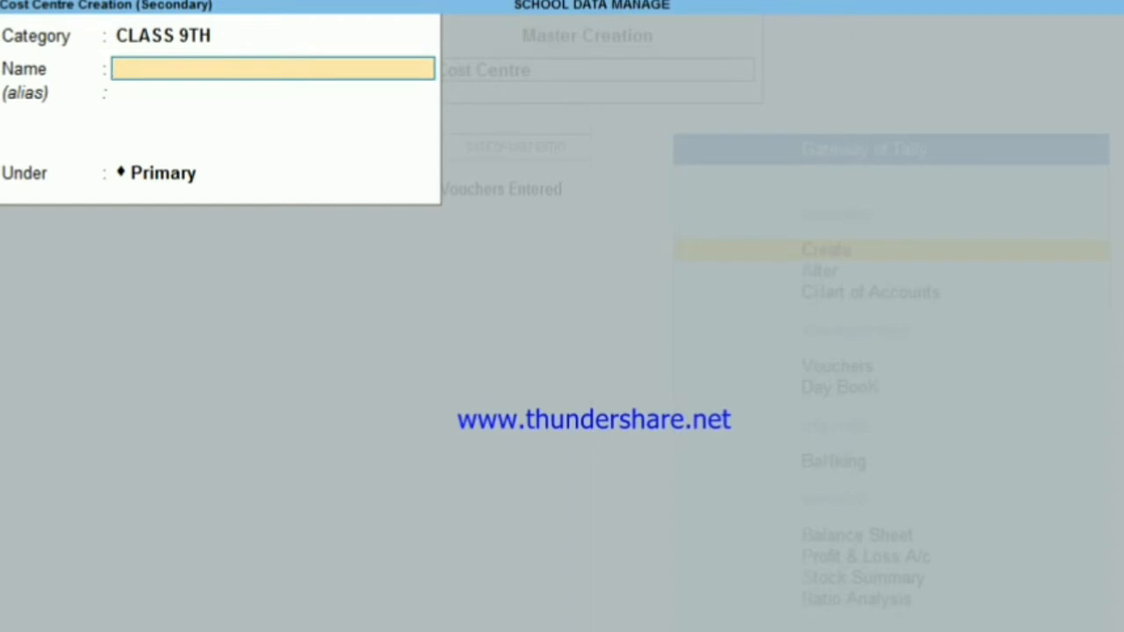
text(HINDI)
key(Return)
key(Return)
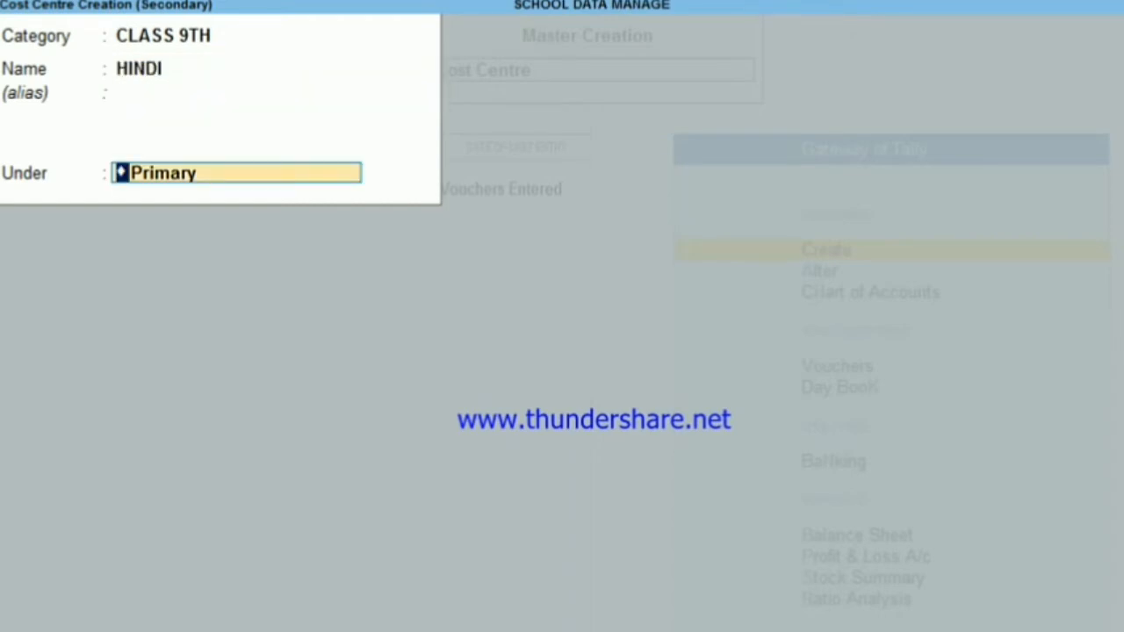
key(Return)
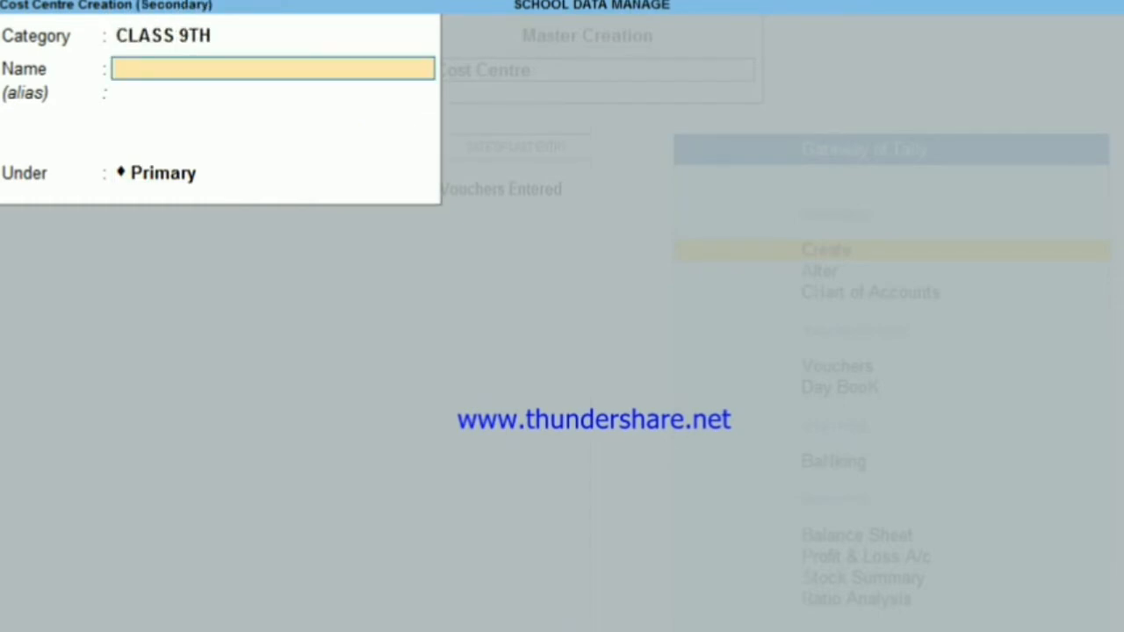
Step: Change the category of the secondary cost centre to TEACHERS STAFF
key(BackSpace)
key(space)
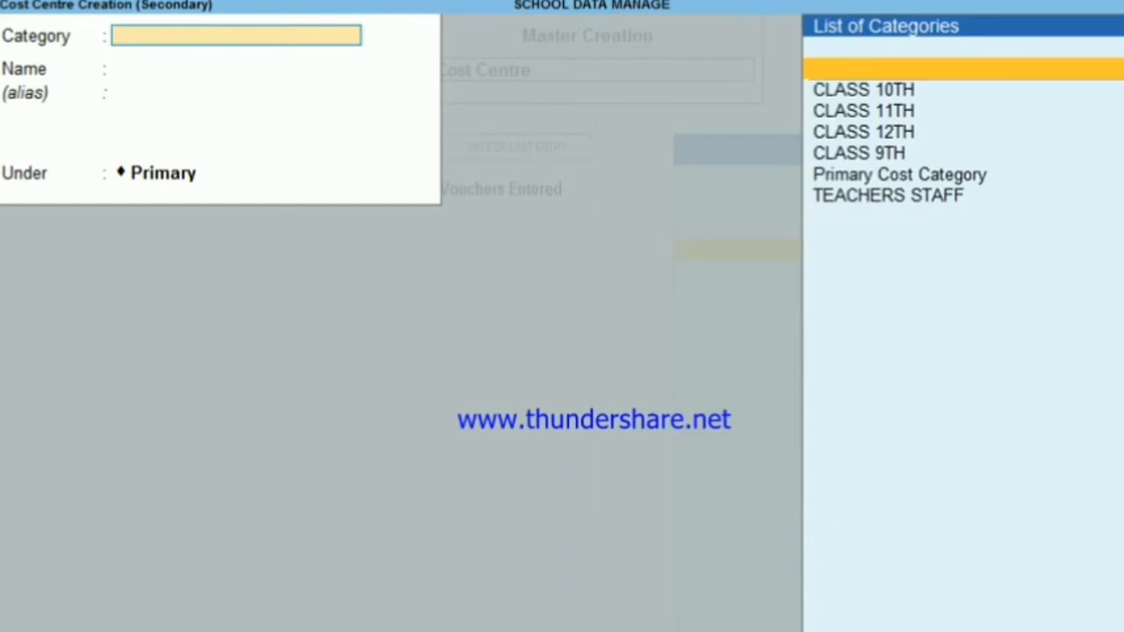
key(Down)
key(Down)
key(Down)
key(Down)
key(Down)
key(Down)
key(Return)
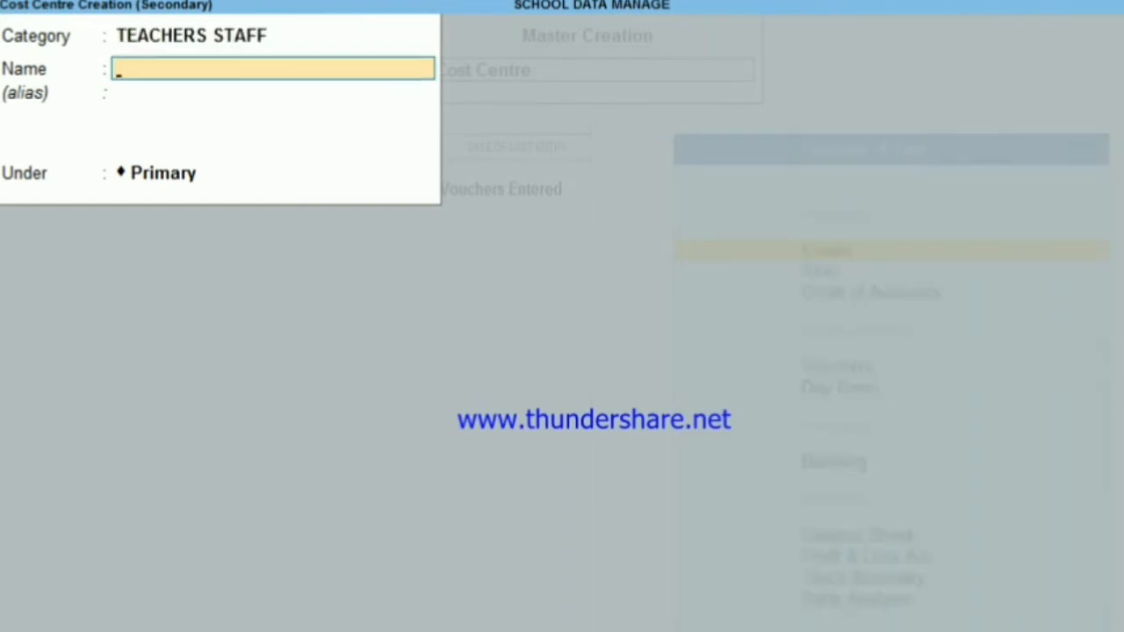
Step: Create the ENGLISH TEACHER cost centre with no alias under Primary, and save the first teacher's cost centre under it
text(ENGLISH)
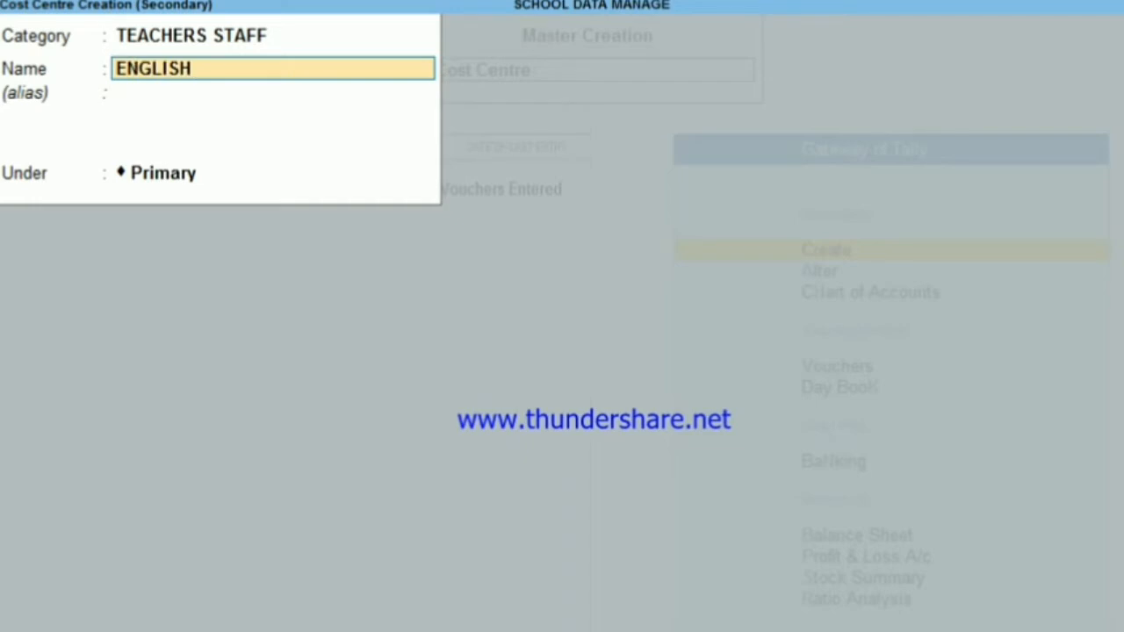
text( TEACHER)
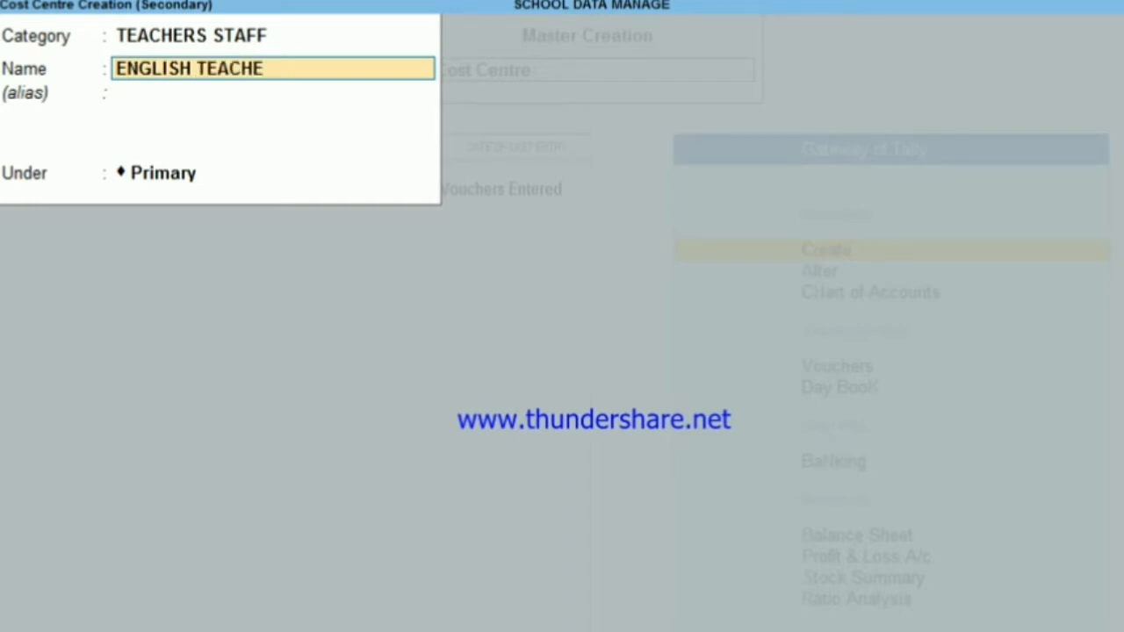
key(Return)
key(Return)
key(Return)
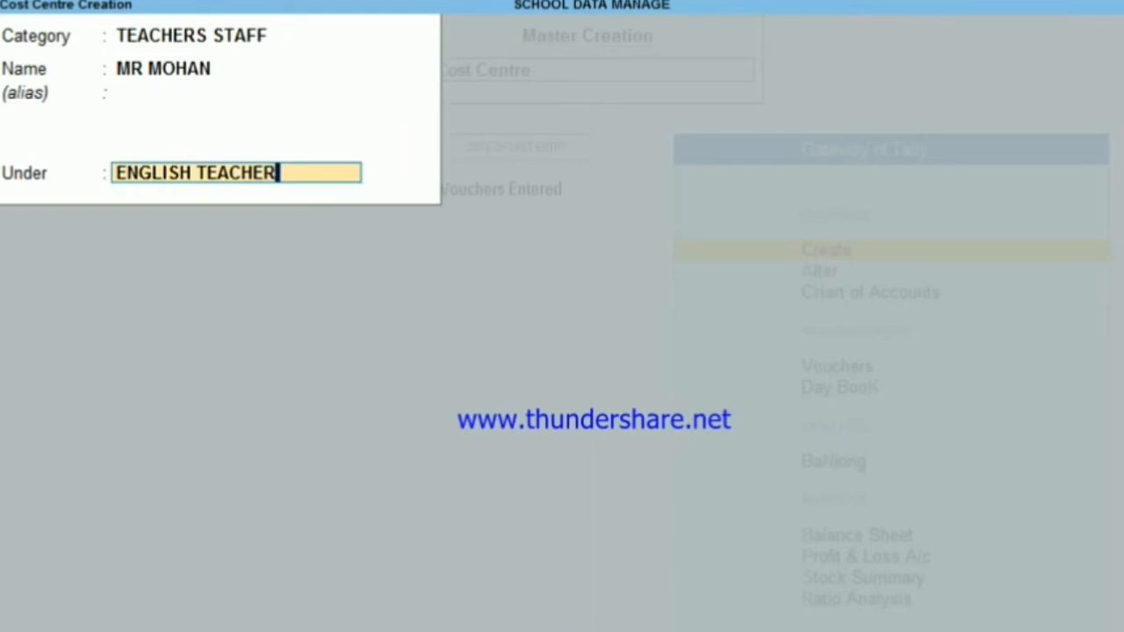
key(Return)
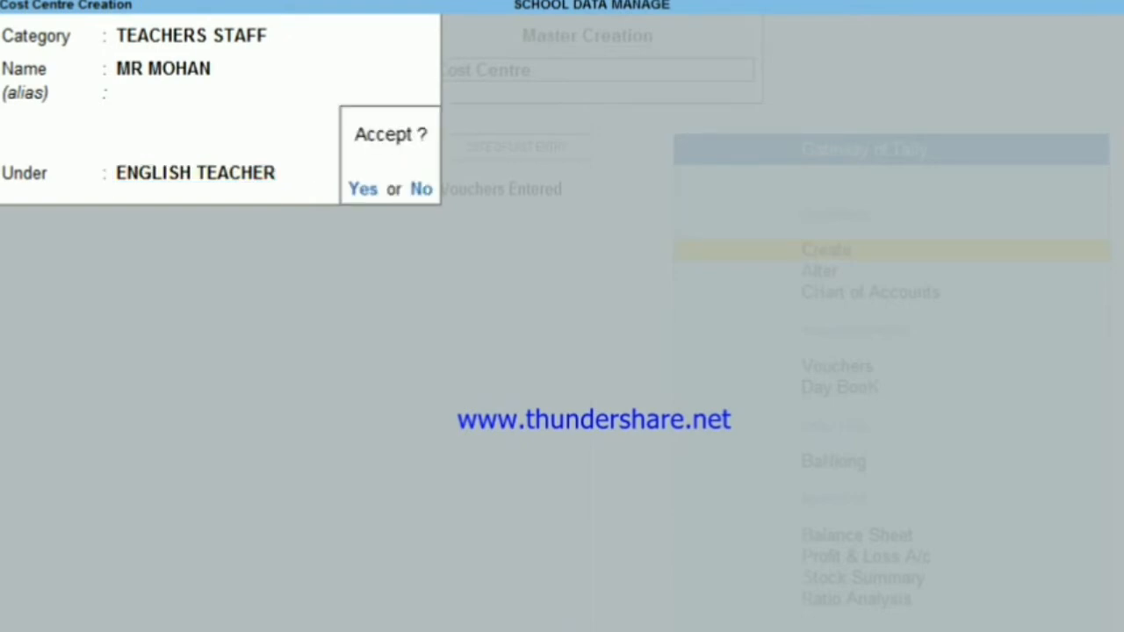
key(Return)
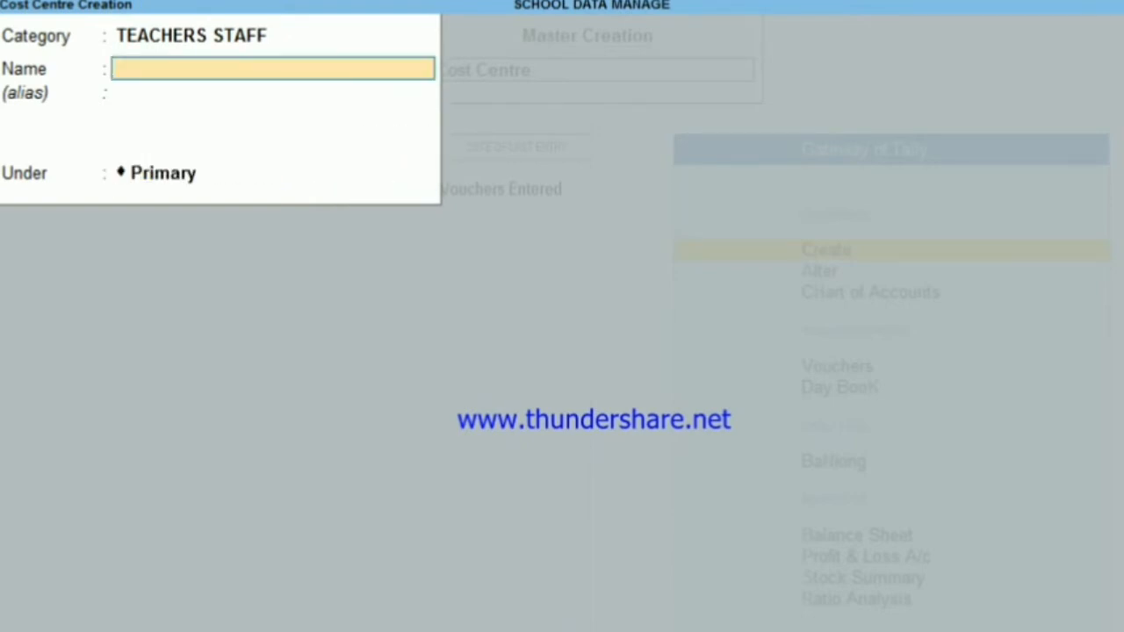
Step: Create a cost centre with the second teacher's name in the TEACHERS STAFF category, with no alias, and return to the Gateway of Tally
text(MR RAKE)
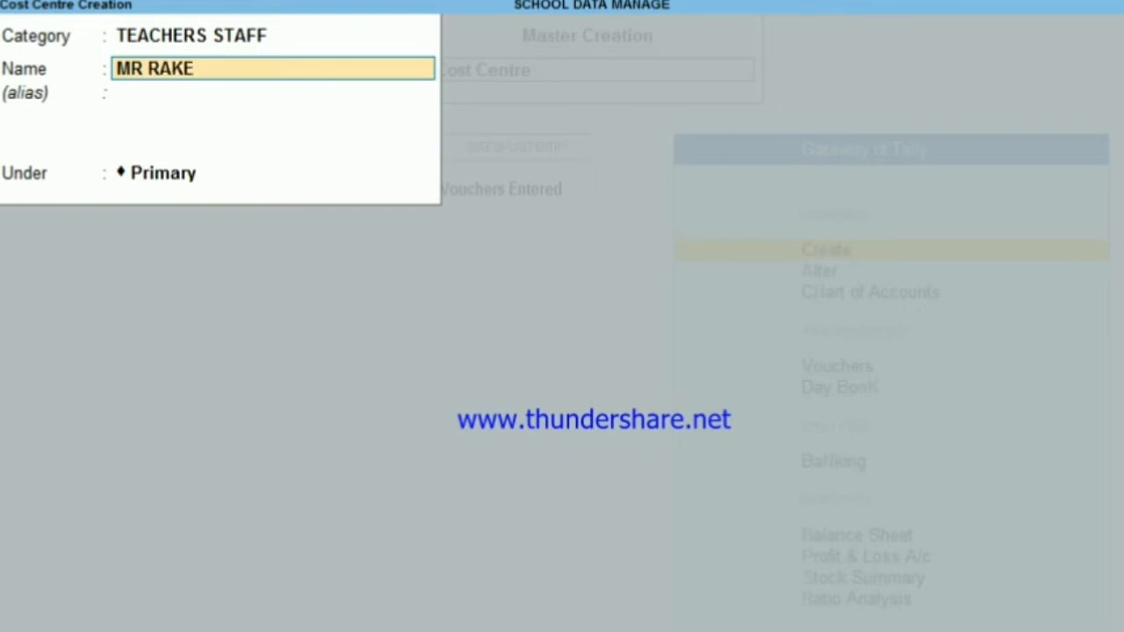
text(SH VERMA)
key(Return)
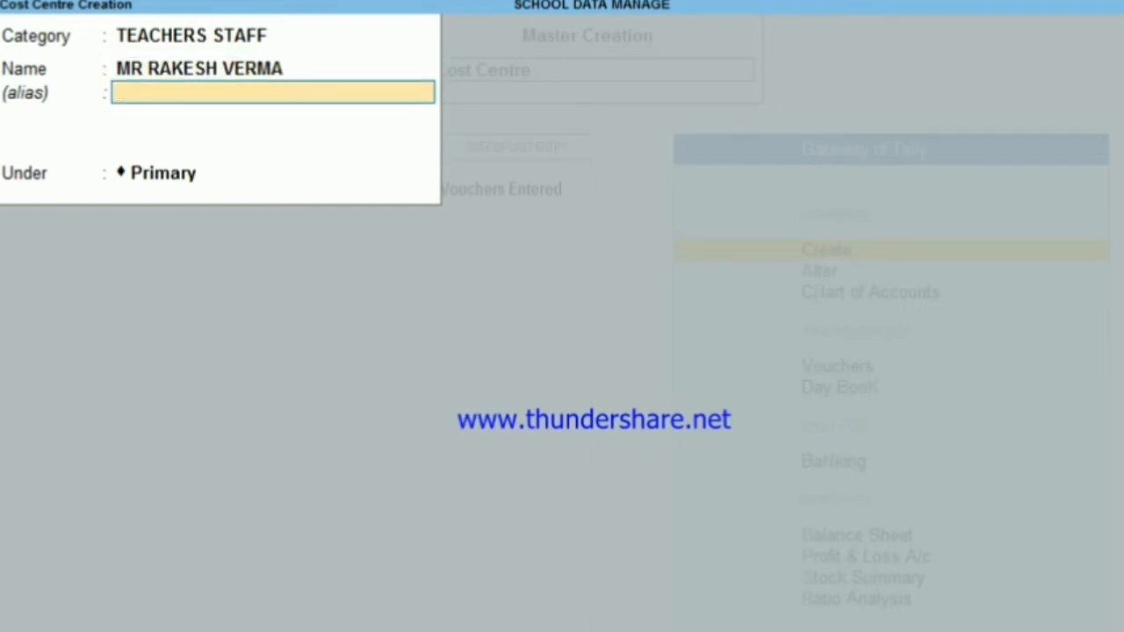
key(Return)
key(Return)
key(Return)
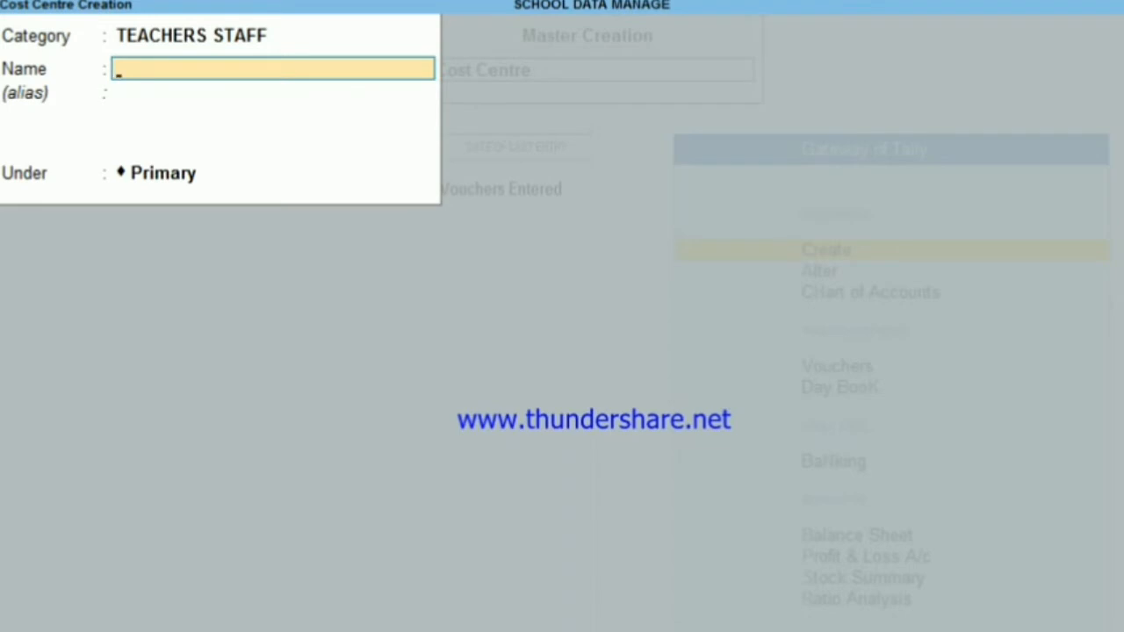
key(Escape)
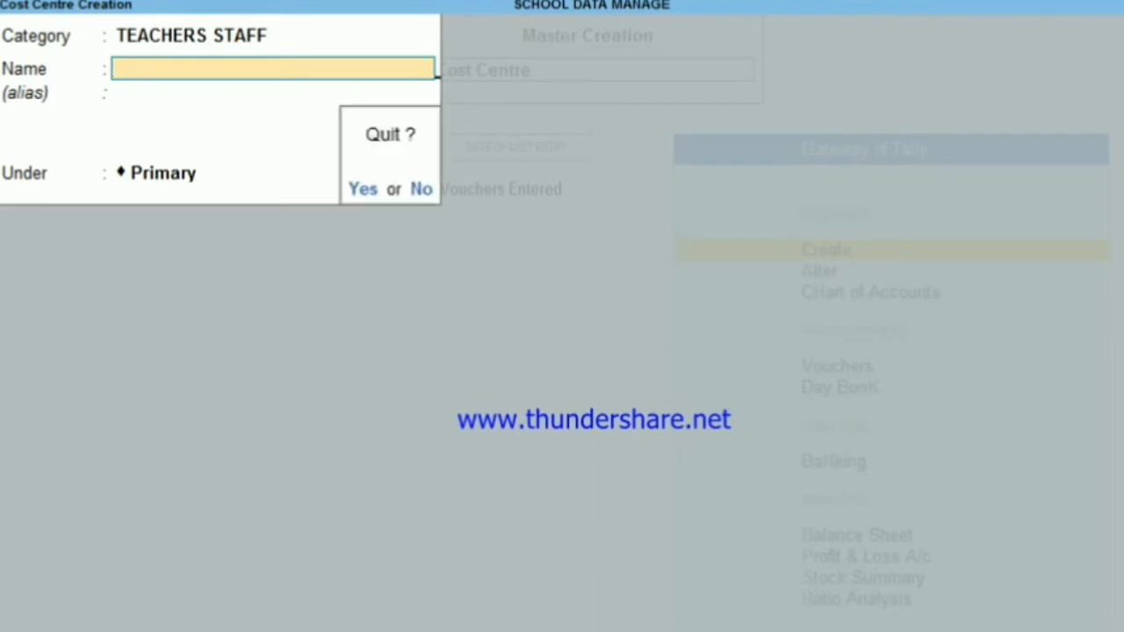
key(Return)
key(Escape)
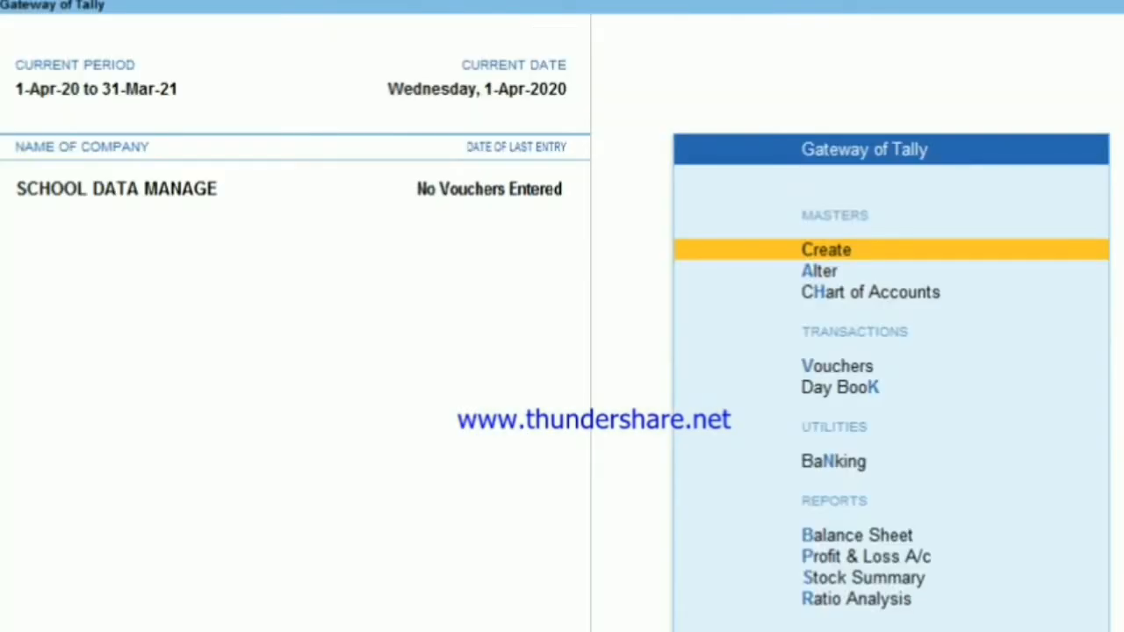
Step: Open a new Receipt voucher and choose Cash as its account
key(Down)
key(Down)
key(Down)
key(Return)
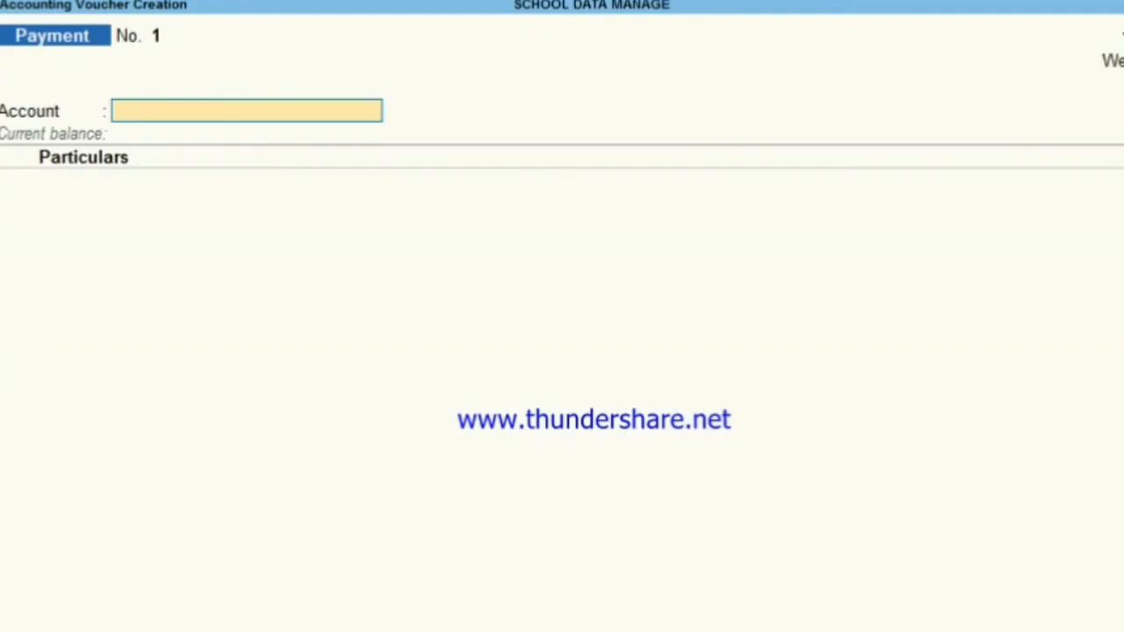
key(F6)
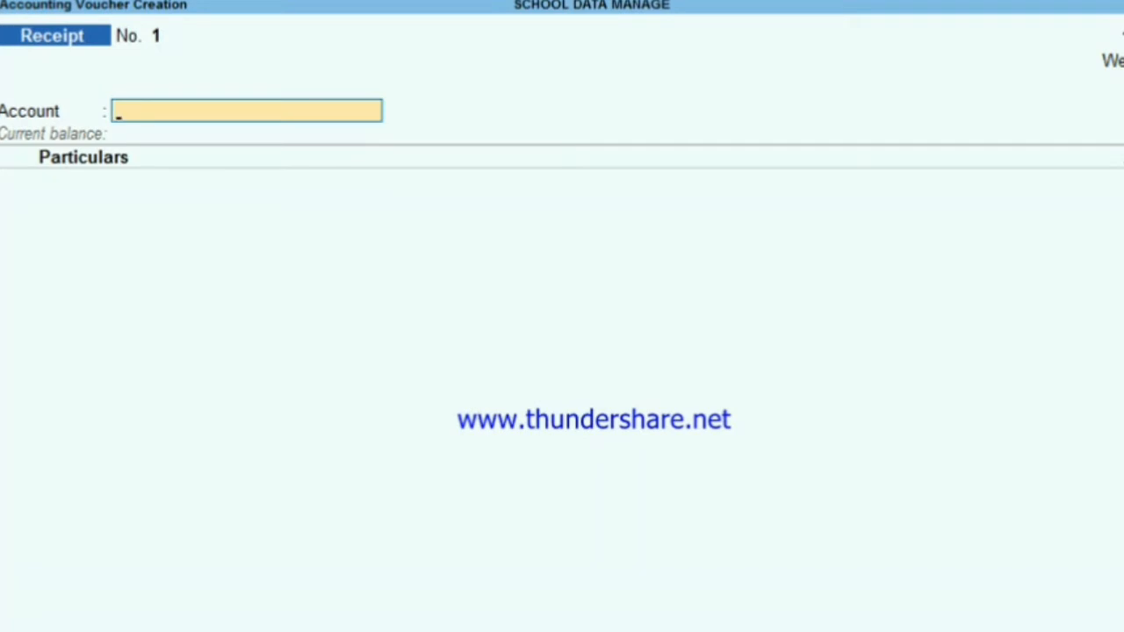
key(space)
key(Down)
key(Down)
key(Return)
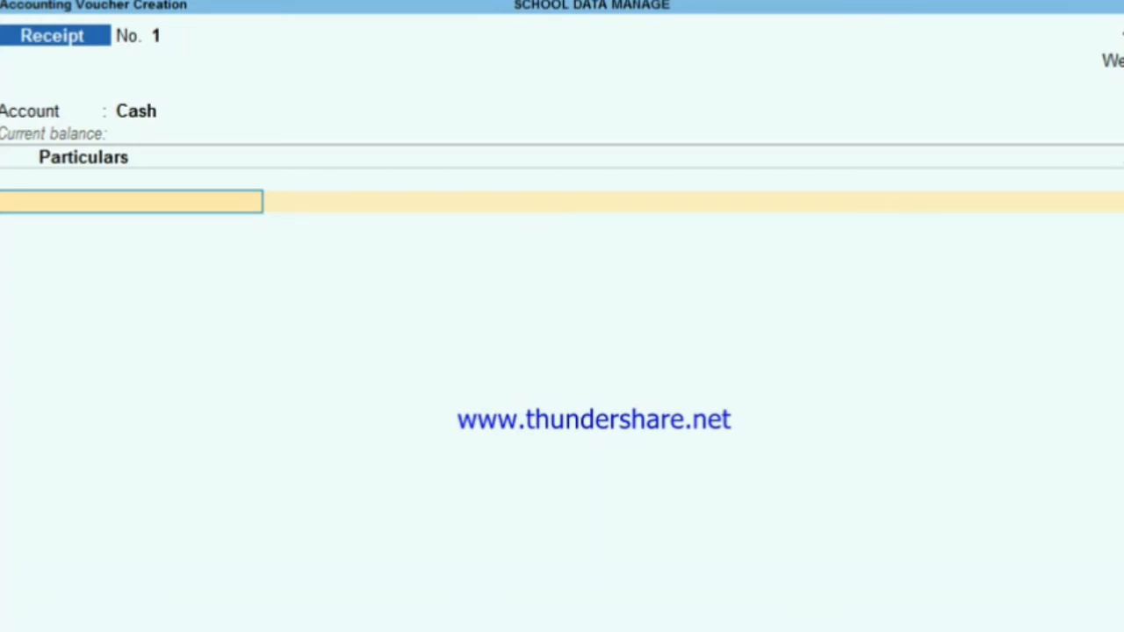
Step: Start a new ledger from the receipt's particulars, named FIRST INSTALLMENT JULY with no alias
key(alt+c)
text(FIRSH)
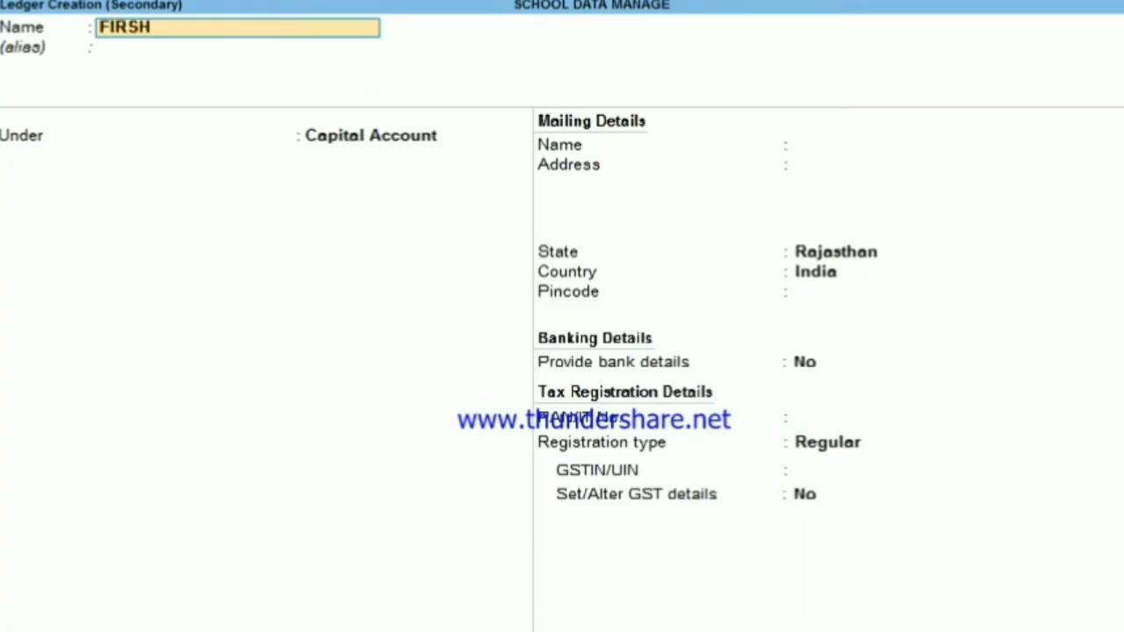
key(BackSpace)
text(T INSTALLMENT)
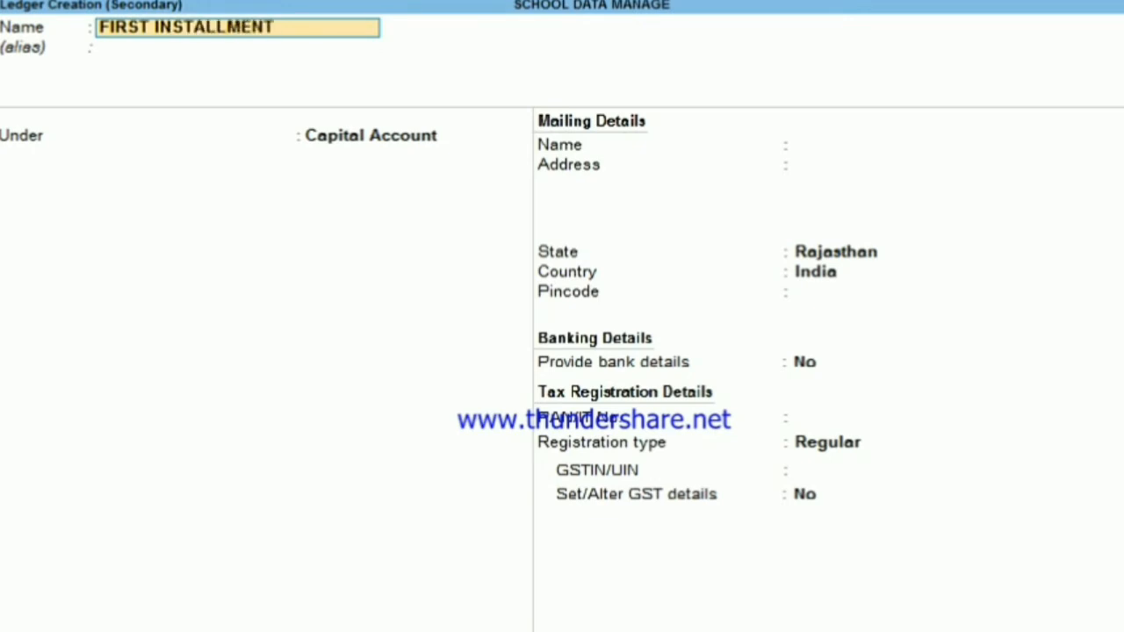
text( JULY)
key(Return)
key(Return)
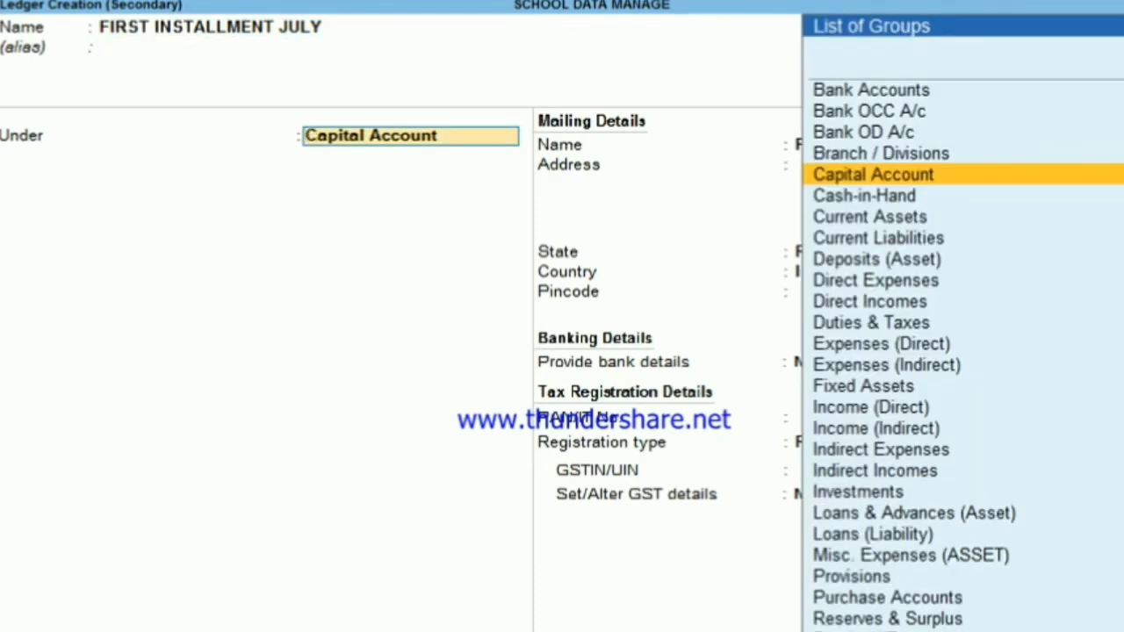
Step: Place the FIRST INSTALLMENT JULY ledger under Direct Incomes and set its type of ledger to Not Applicable
text(DI)
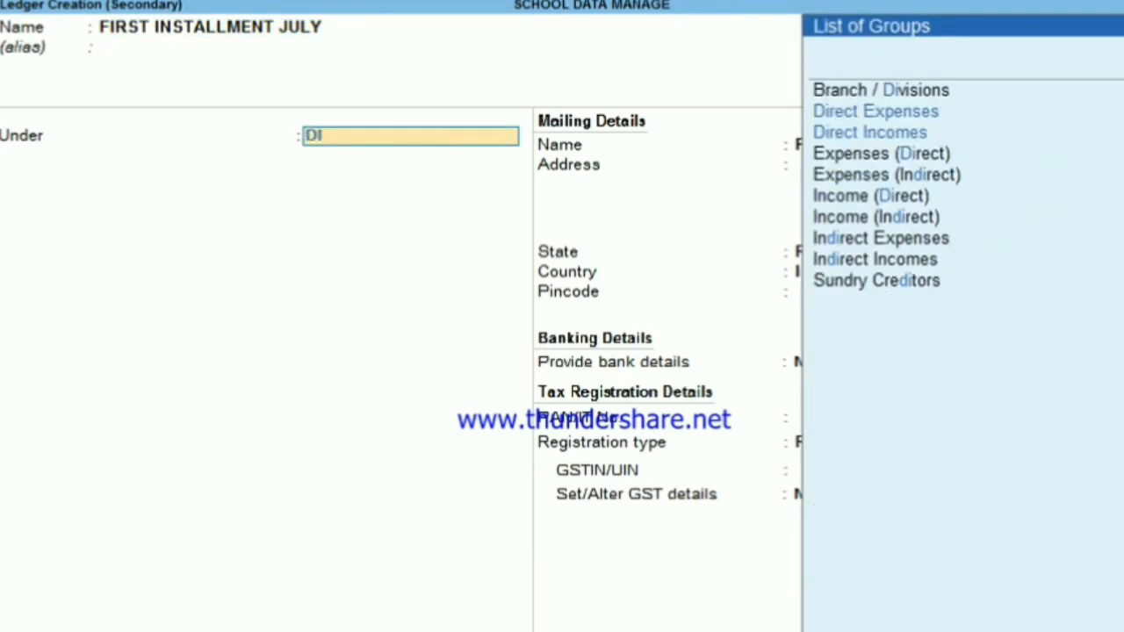
key(Down)
key(Return)
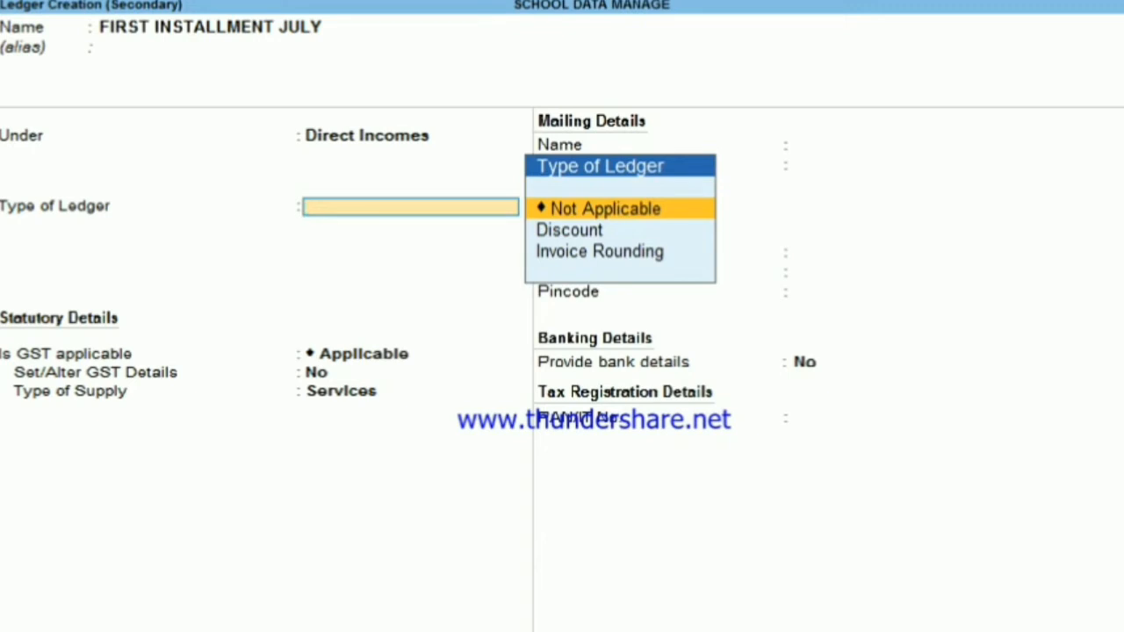
key(Return)
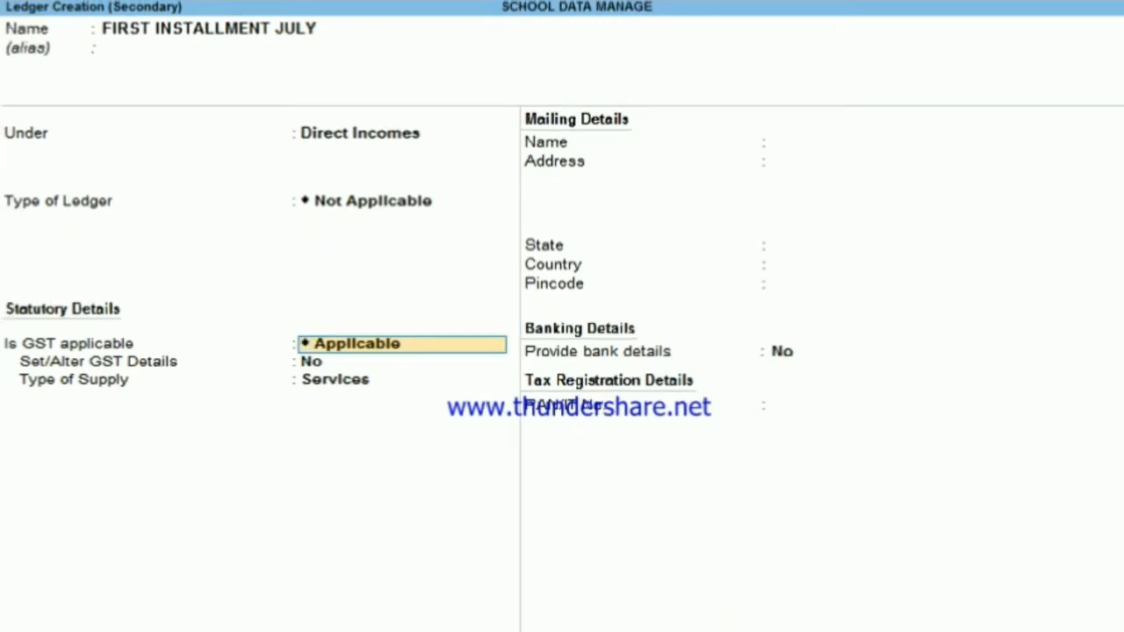
key(ctrl+i)
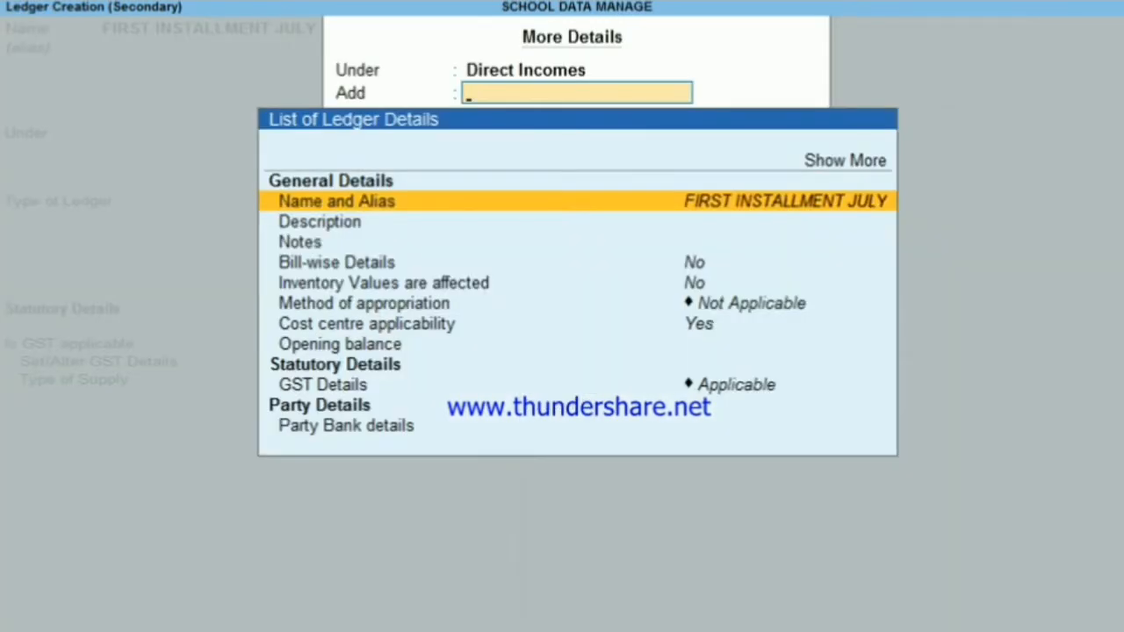
key(Return)
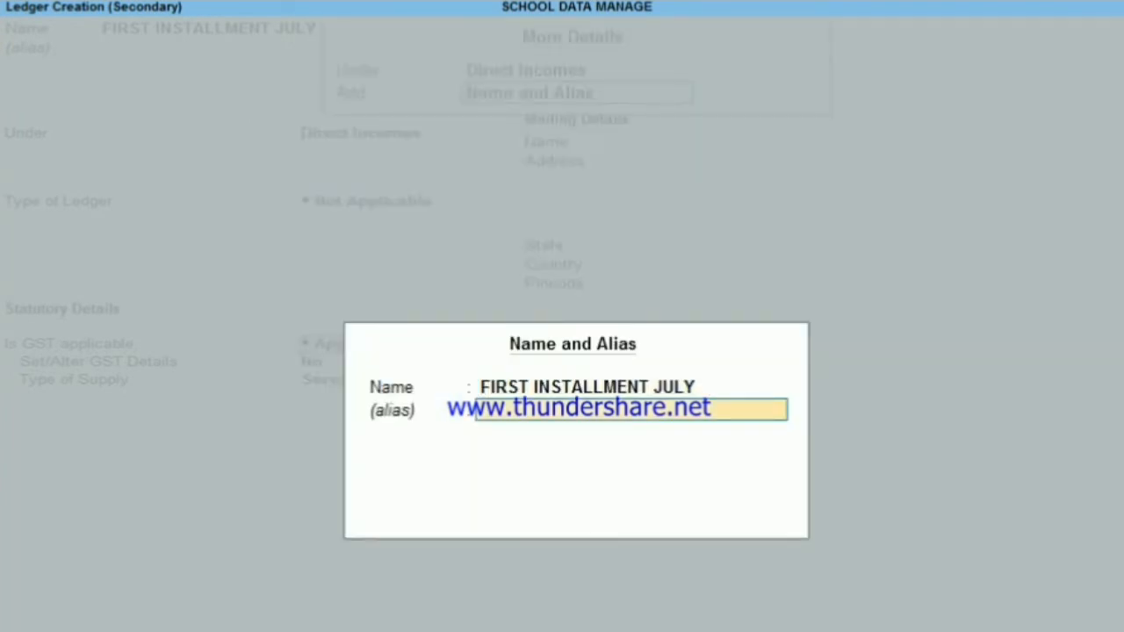
key(Return)
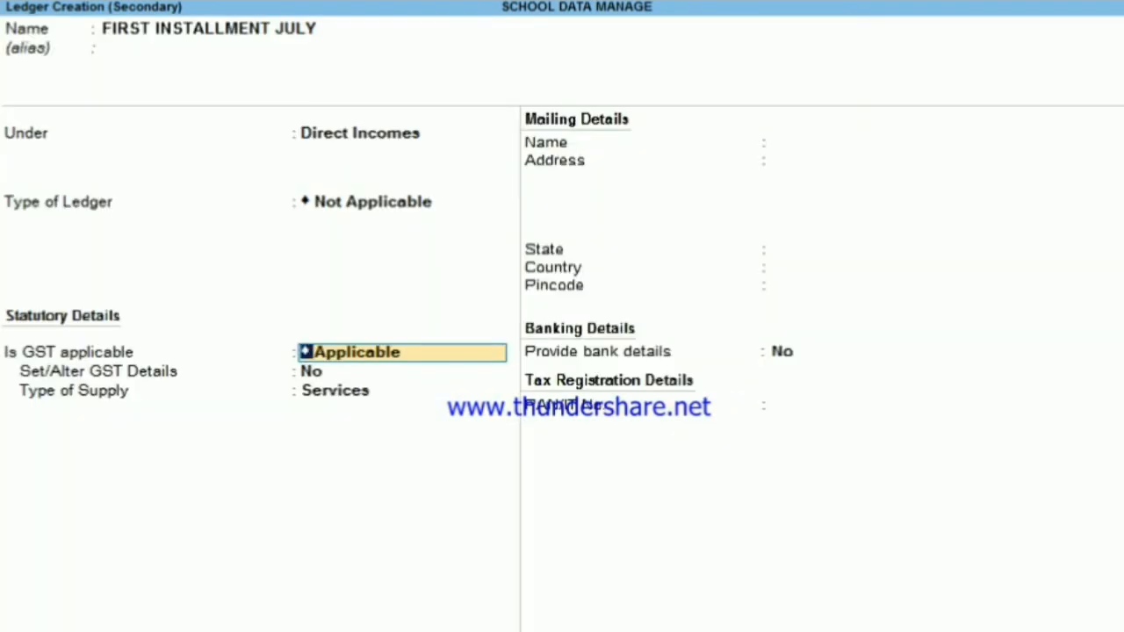
Step: In the ledger's additional details, set cost centres as applicable to Yes
key(ctrl+i)
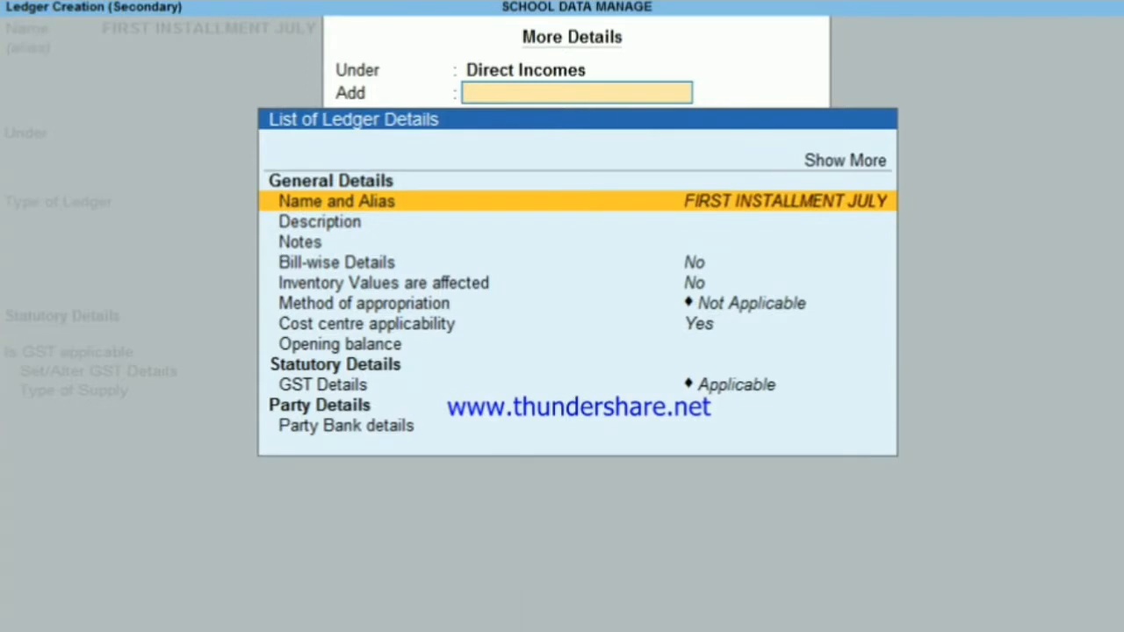
key(Down)
key(Down)
key(Down)
key(Down)
key(Down)
key(Down)
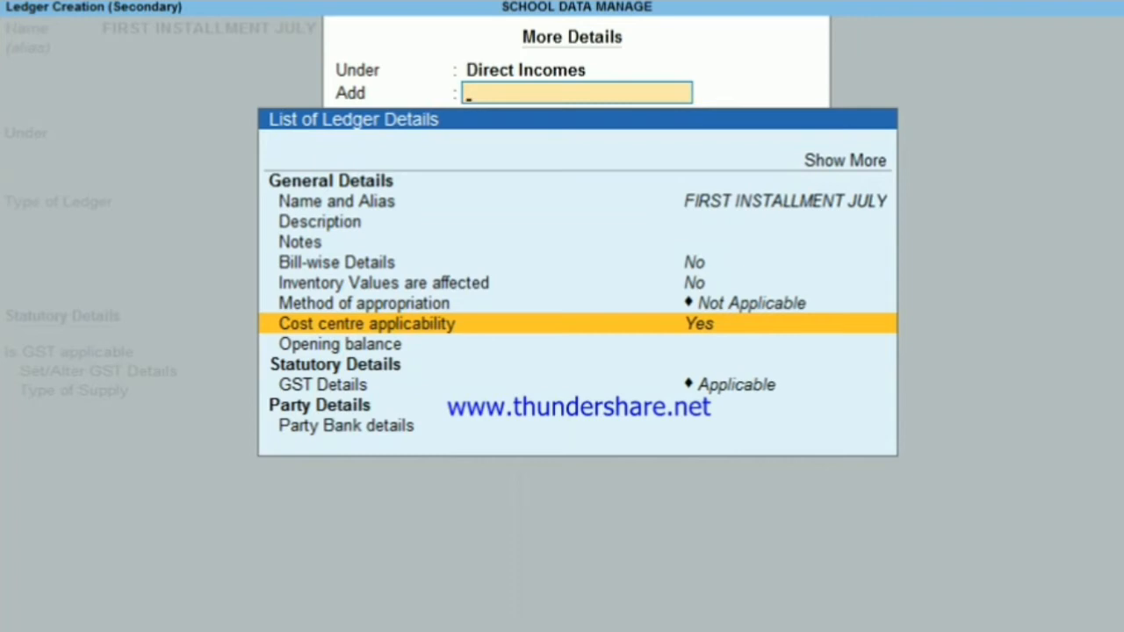
key(Up)
key(Up)
key(Up)
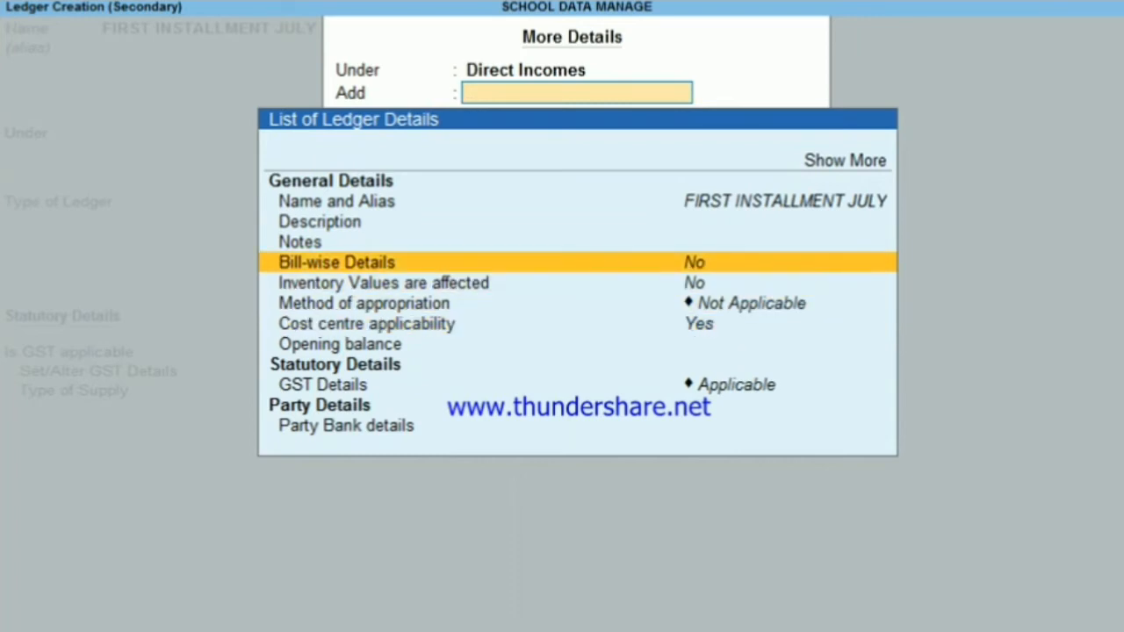
key(Down)
key(Down)
key(Down)
key(Down)
key(Down)
key(Down)
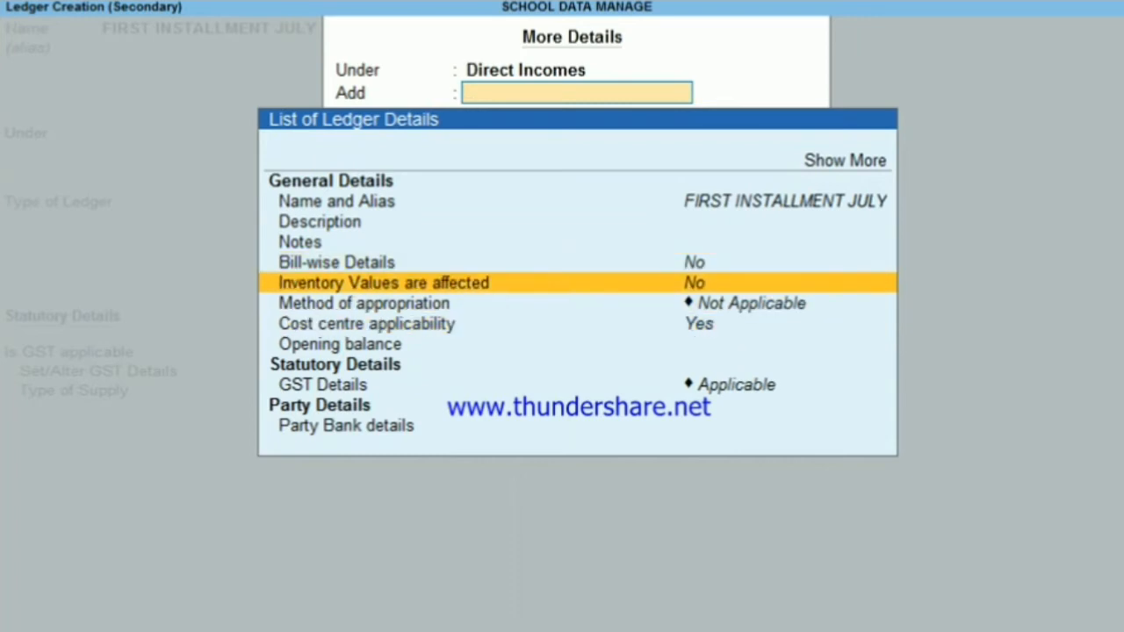
key(Up)
key(Up)
key(Up)
key(Up)
key(Up)
key(Down)
key(Down)
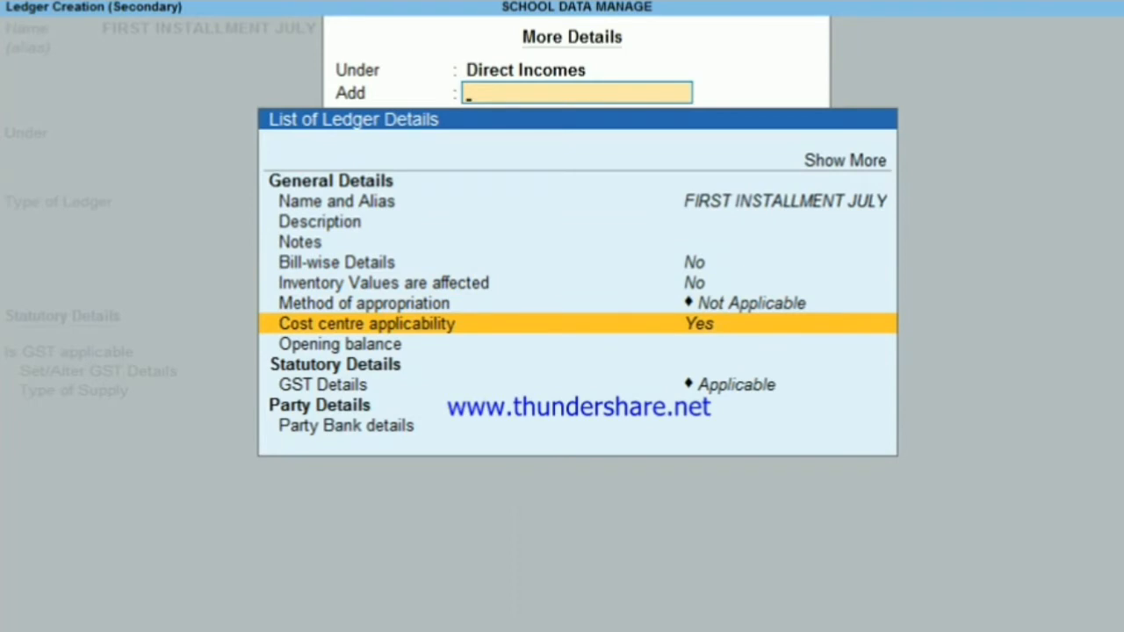
key(Return)
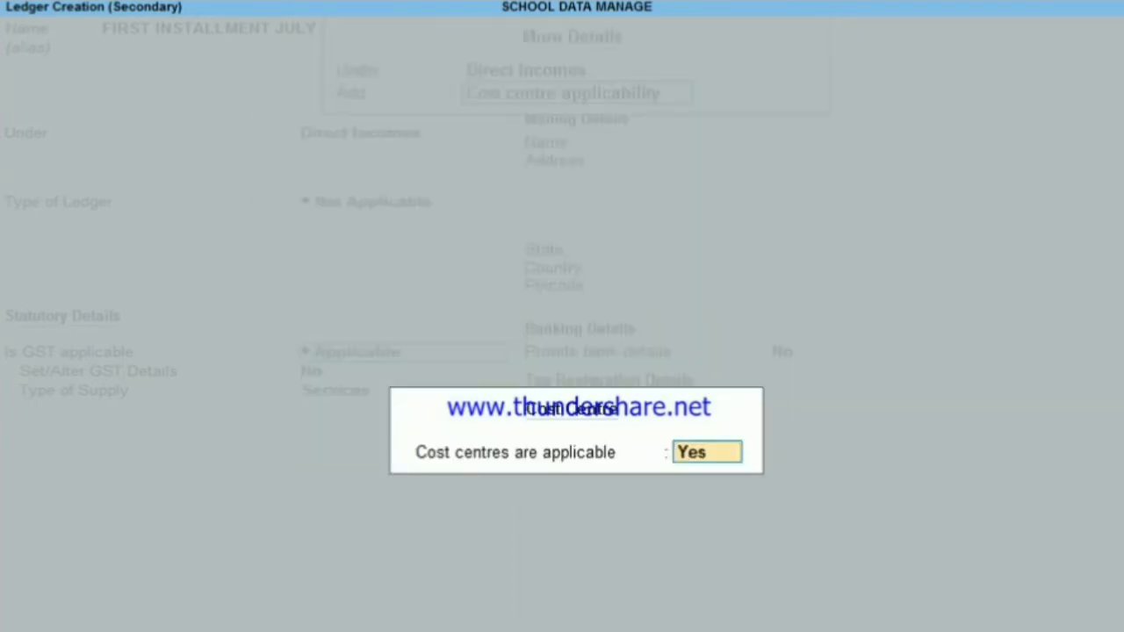
key(Return)
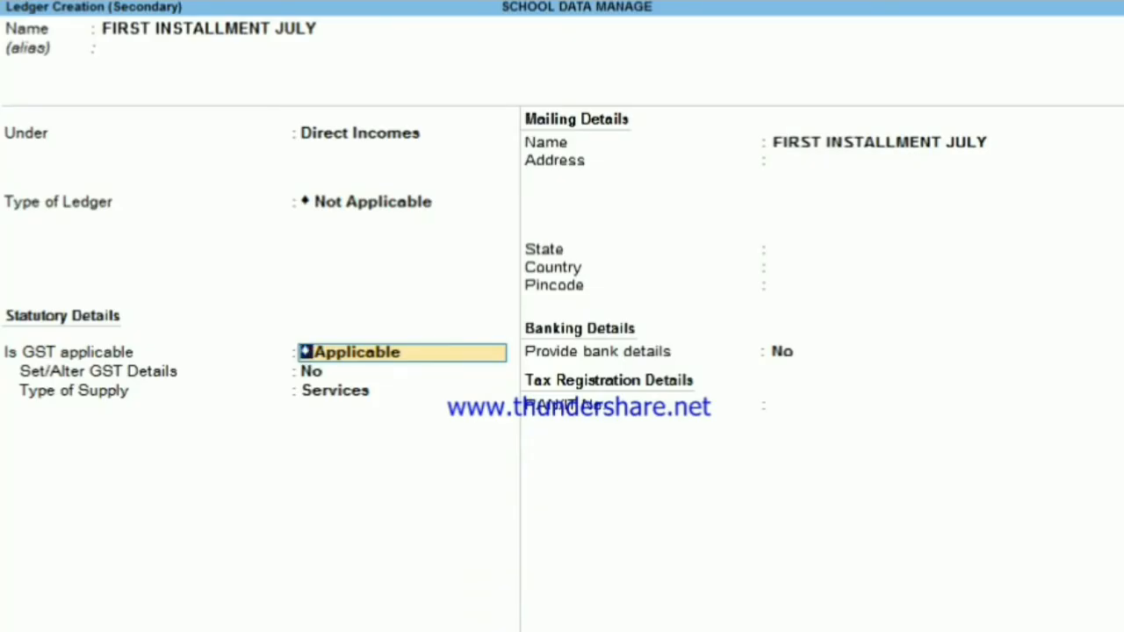
Step: Set GST applicability to Not Applicable for the FIRST INSTALLMENT JULY ledger and save it
key(Down)
key(Down)
key(Up)
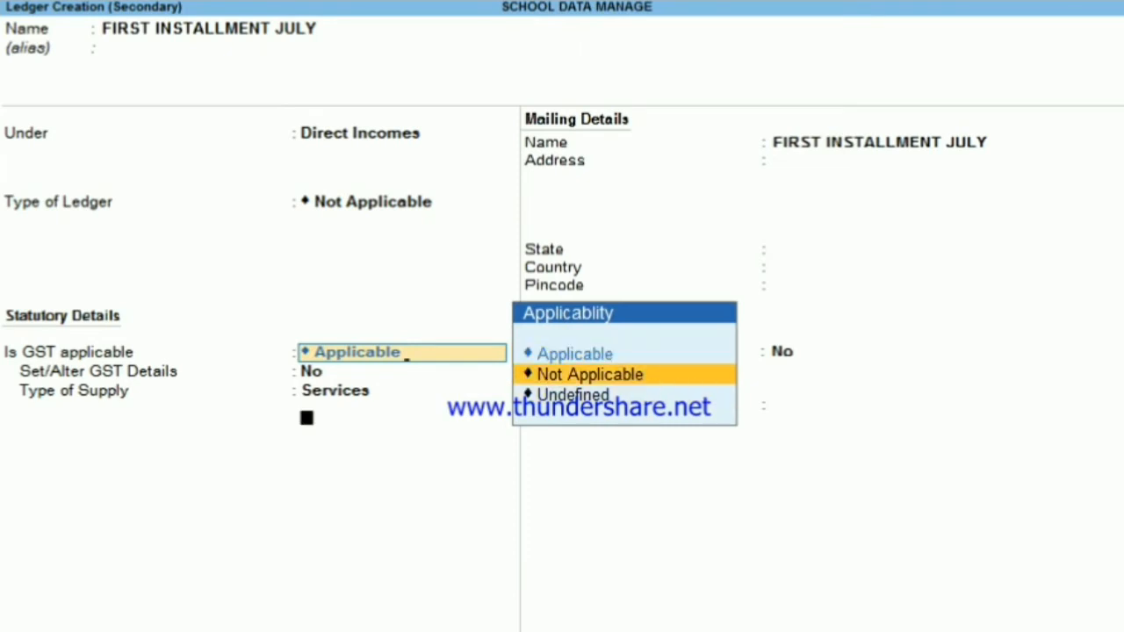
key(Return)
key(Return)
key(Return)
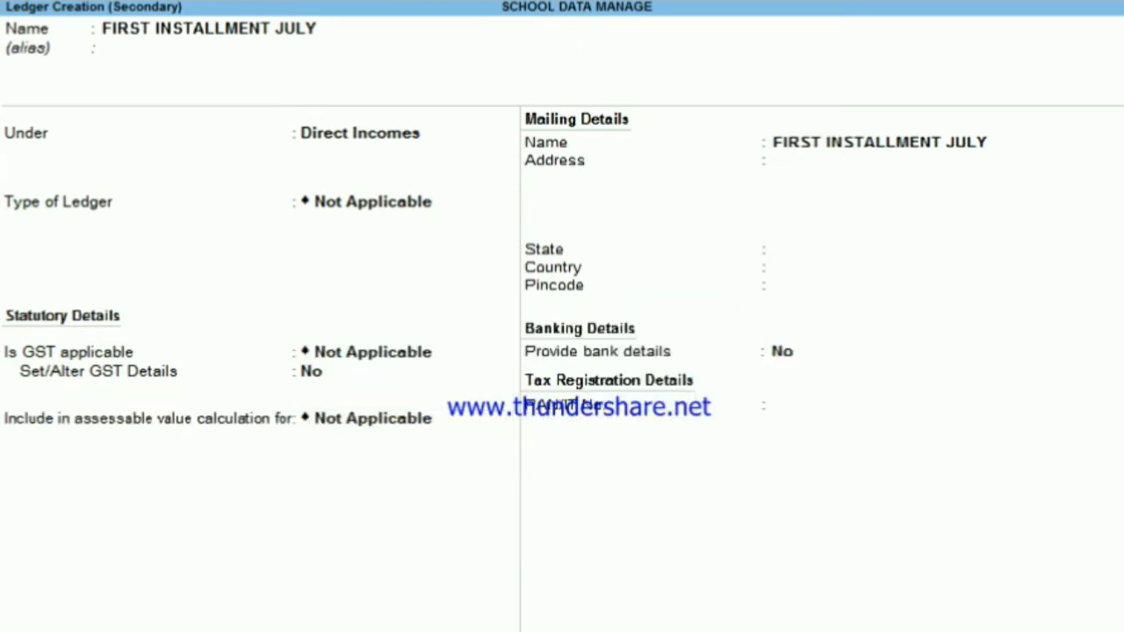
key(Return)
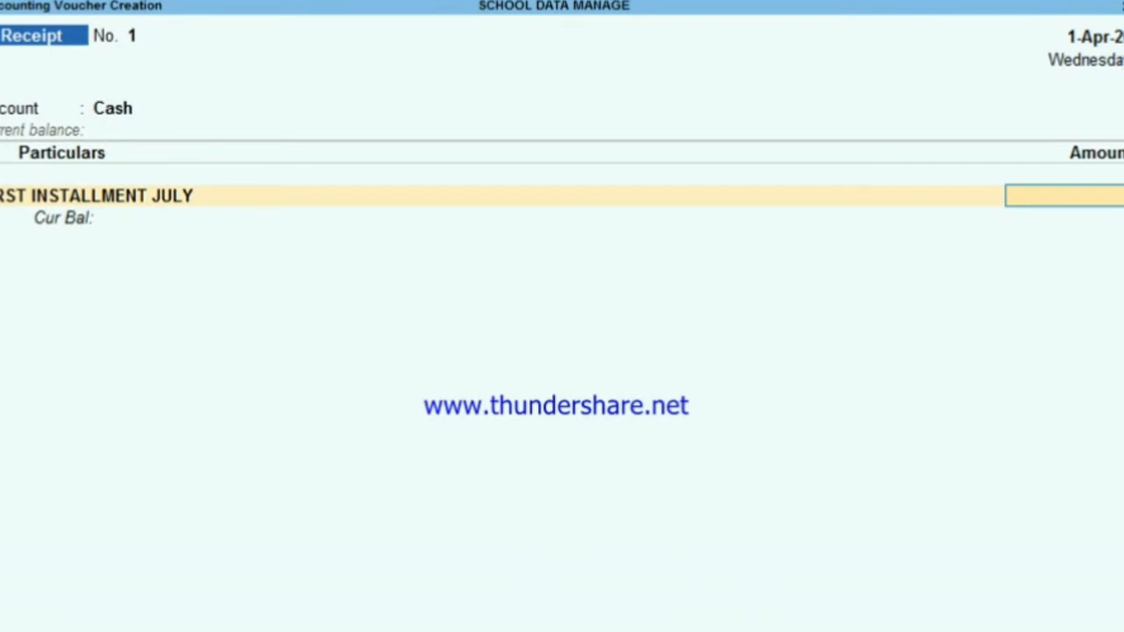
Step: Enter an amount of 9000 for FIRST INSTALLMENT JULY in the receipt
text(9000)
key(Return)
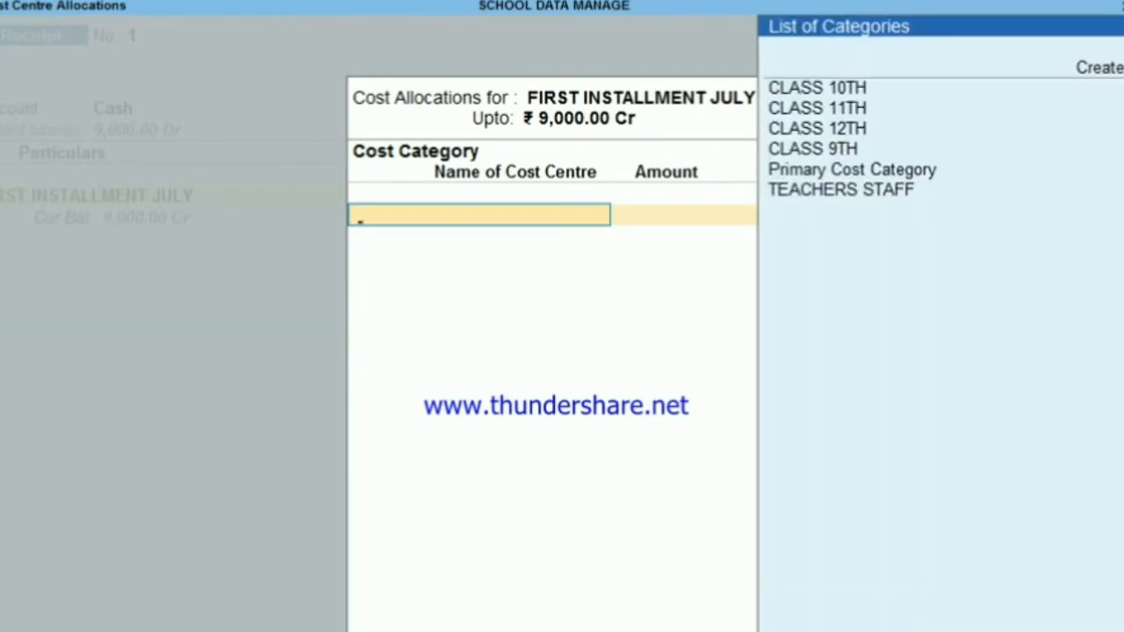
Step: Allocate the 9,000 installment to the CLASS 12TH category, using the first listed student's cost centre
key(Down)
key(Down)
key(Down)
key(Return)
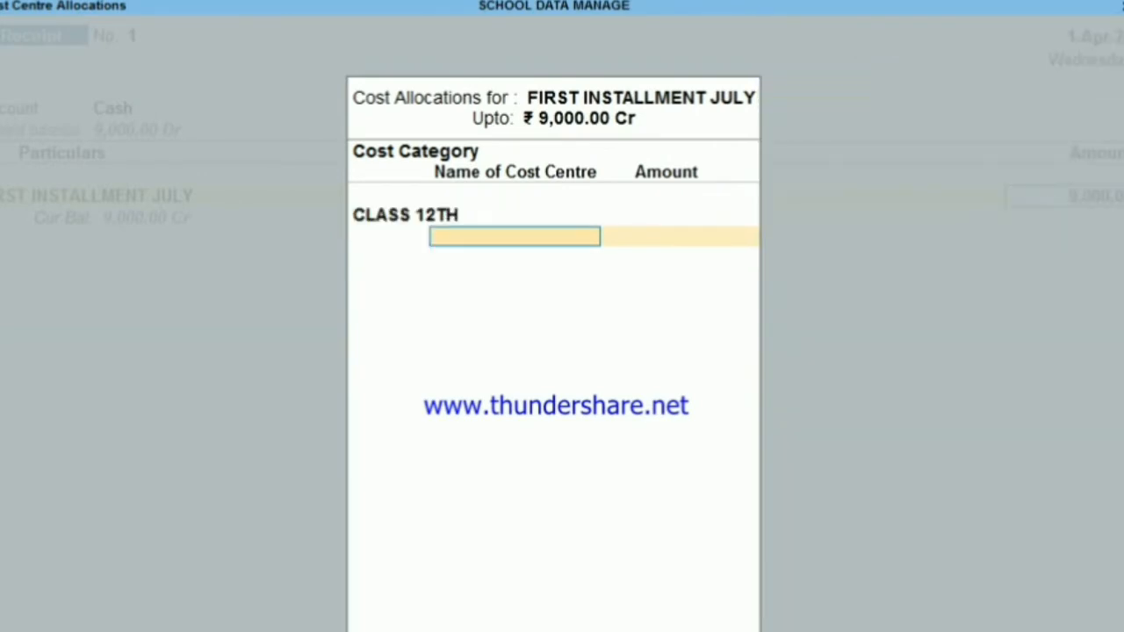
key(Down)
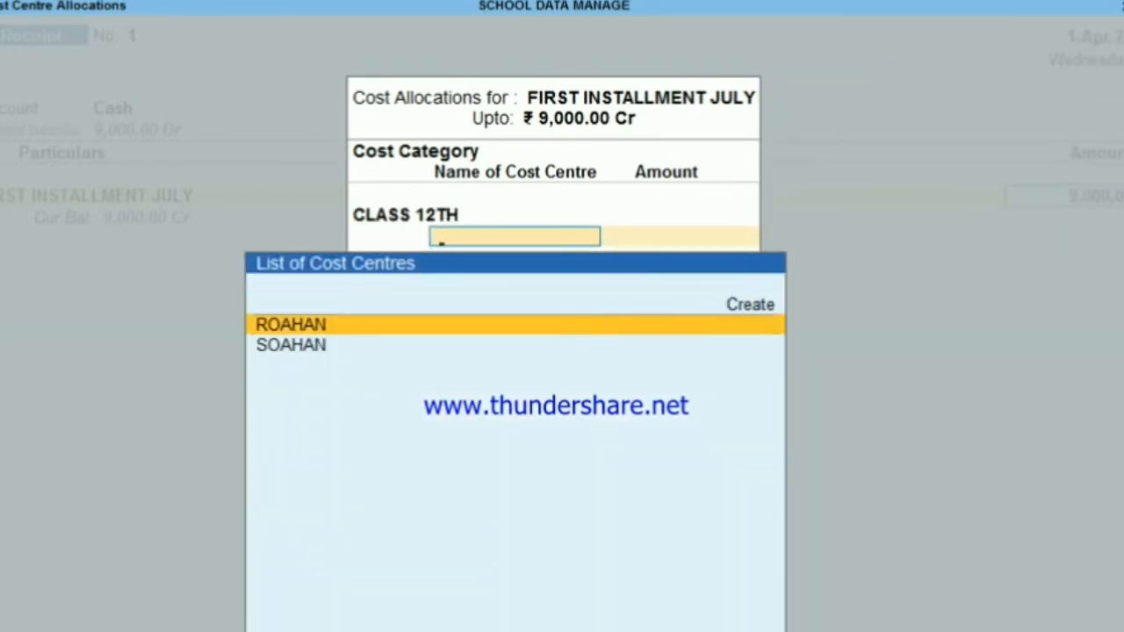
key(Return)
key(Return)
key(Return)
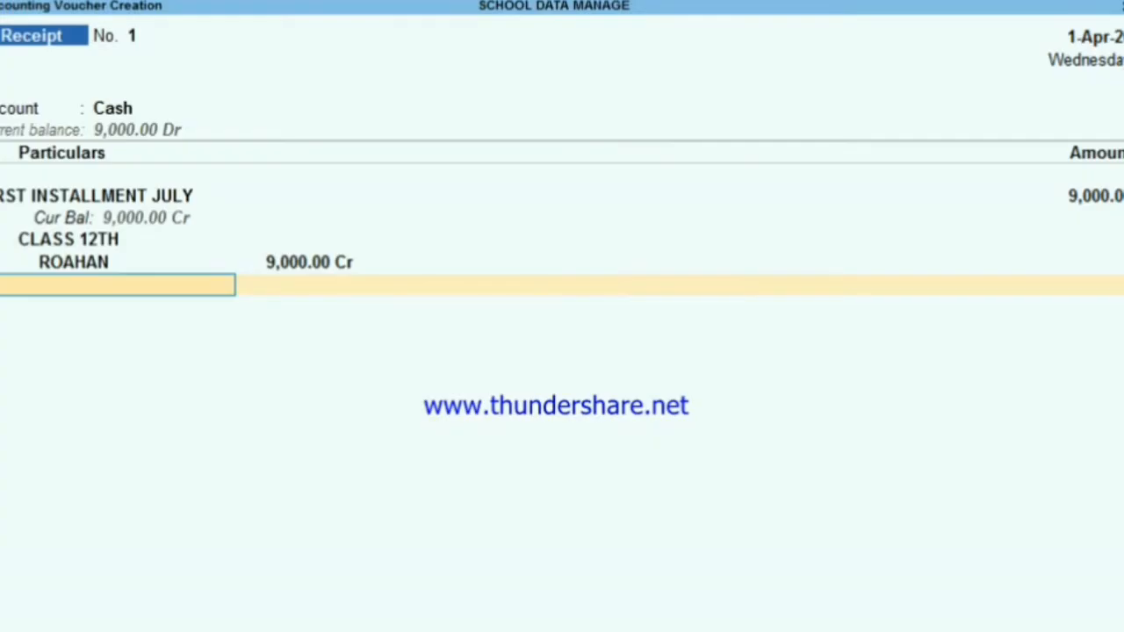
Step: Add a second FIRST INSTALLMENT JULY entry to the receipt with an amount of 9,000
key(Down)
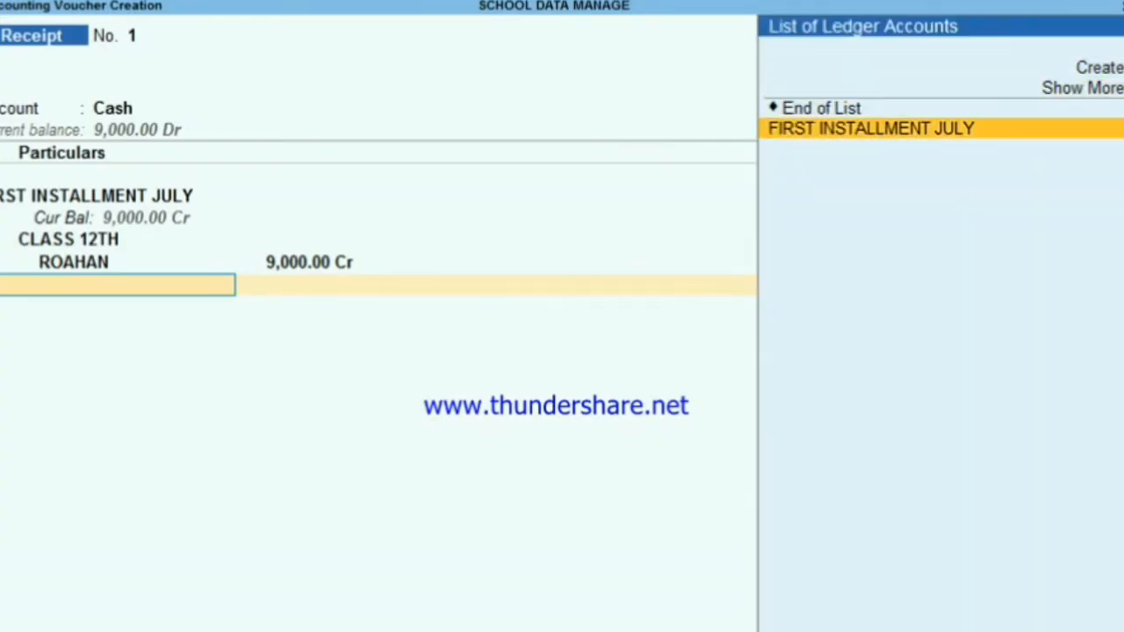
key(Return)
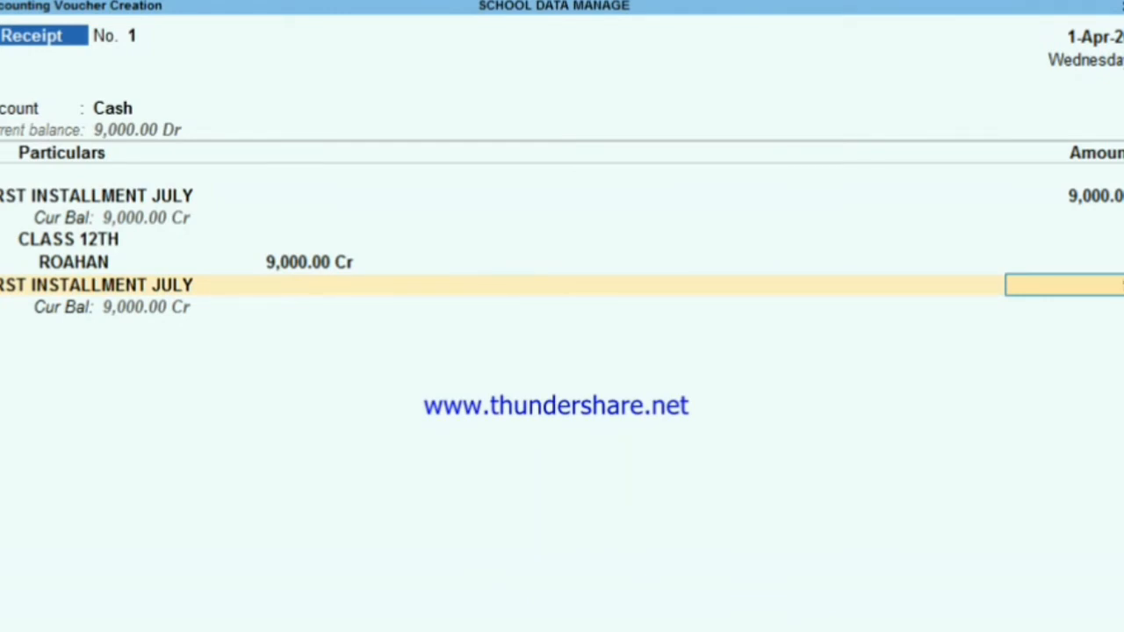
text(900)
key(Return)
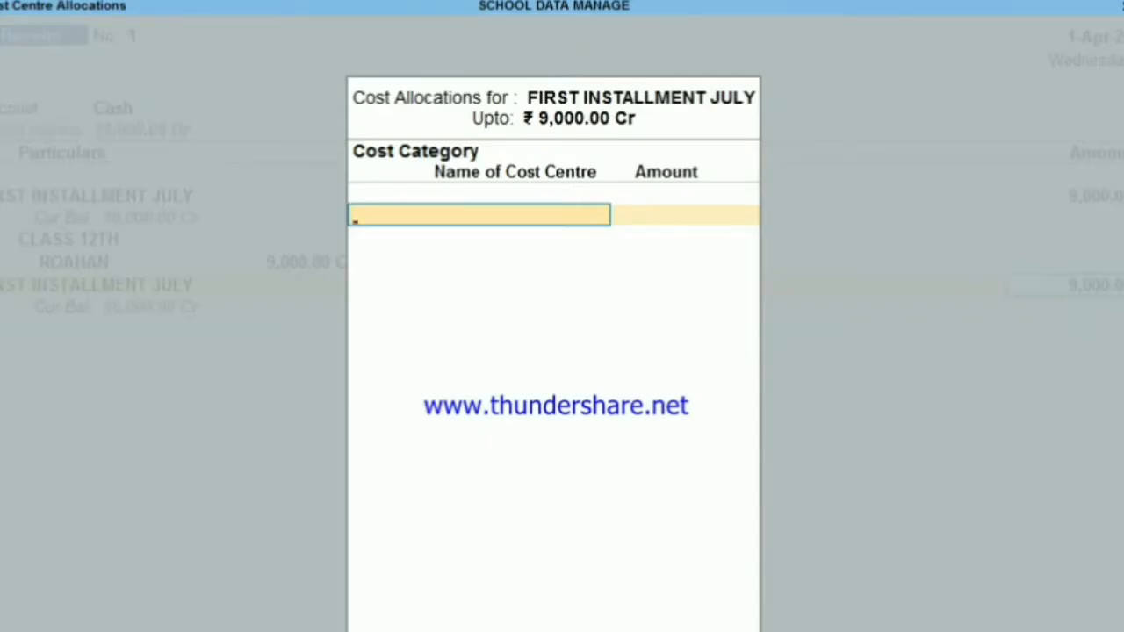
Step: Allocate the second 9,000 entry to CLASS 12TH, using the second listed student's cost centre
key(Return)
key(BackSpace)
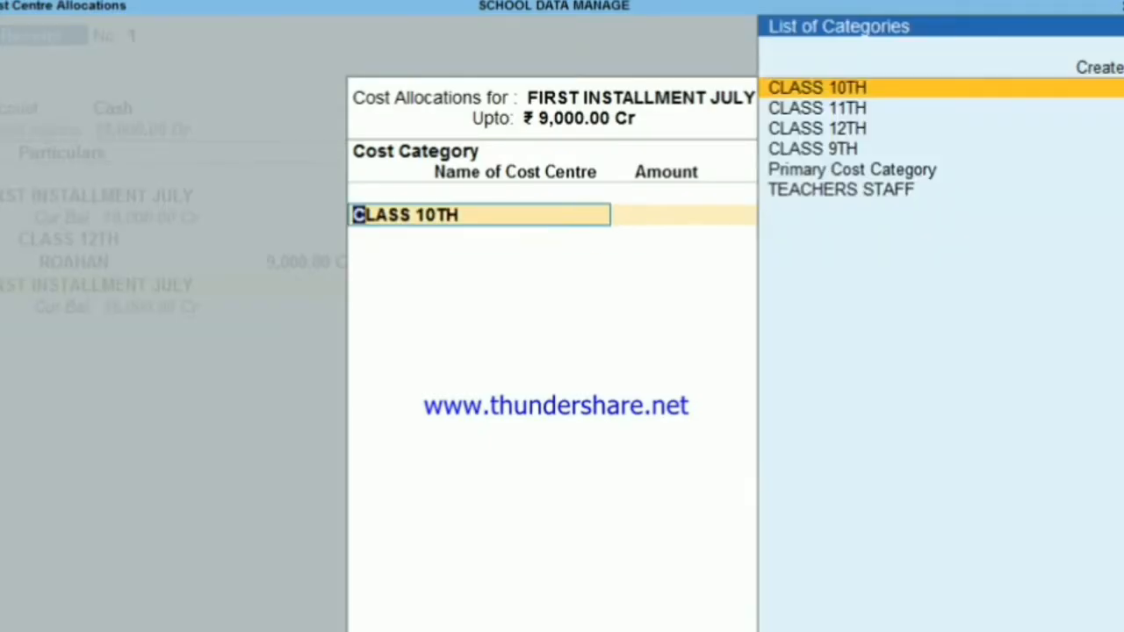
key(Down)
key(Down)
key(Return)
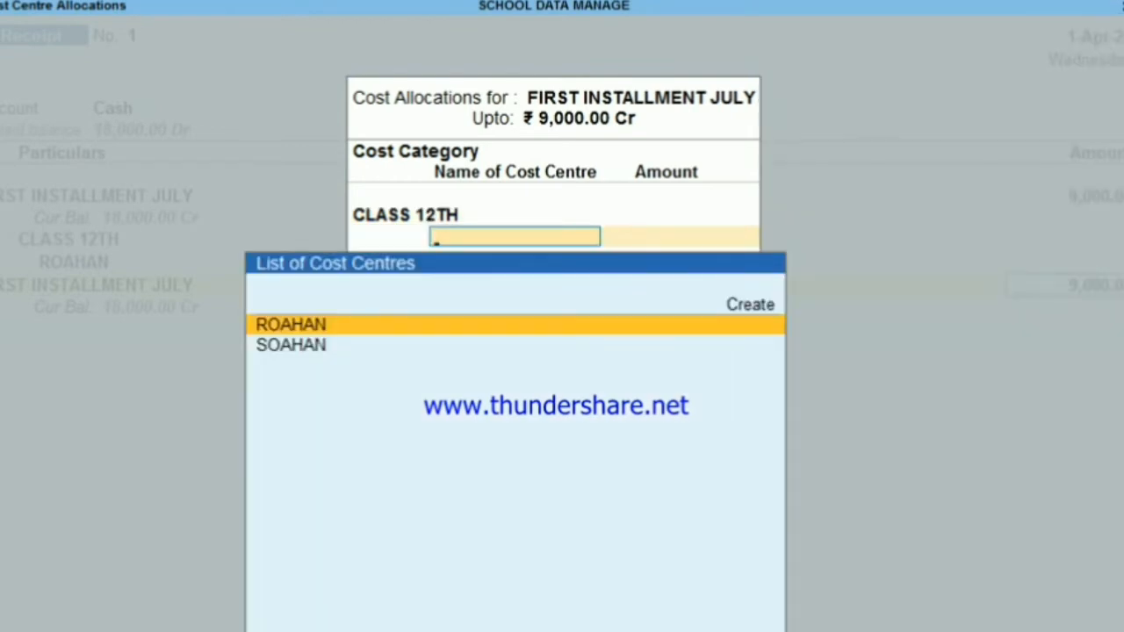
key(Down)
key(Return)
key(Return)
key(Return)
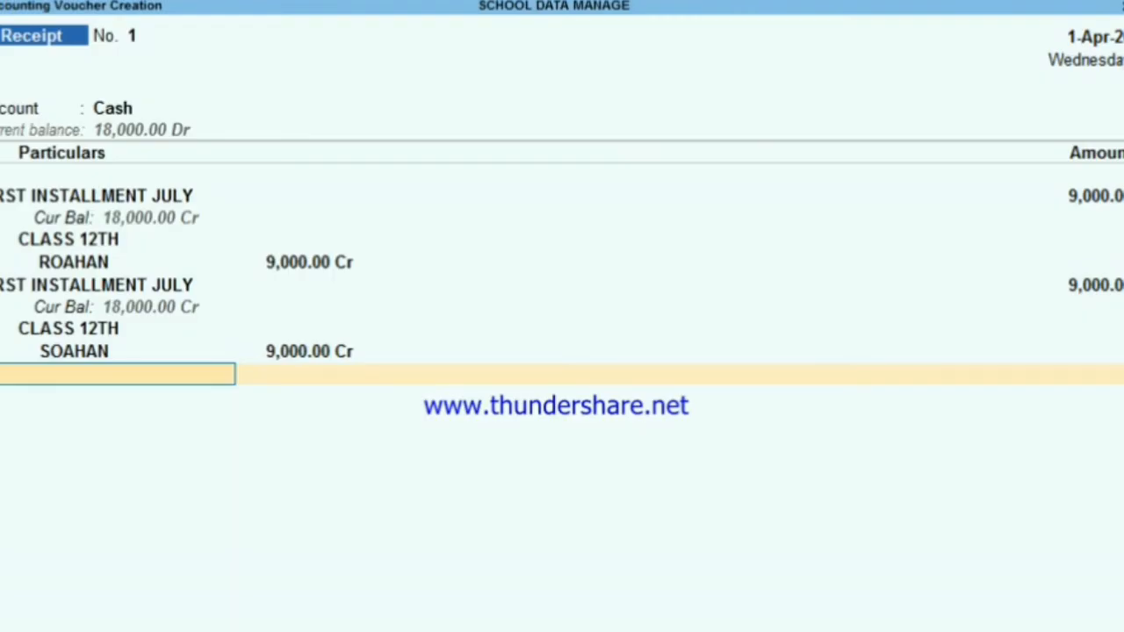
Step: Add a third FIRST INSTALLMENT JULY entry to the receipt with an amount of 14,000
key(Down)
key(Down)
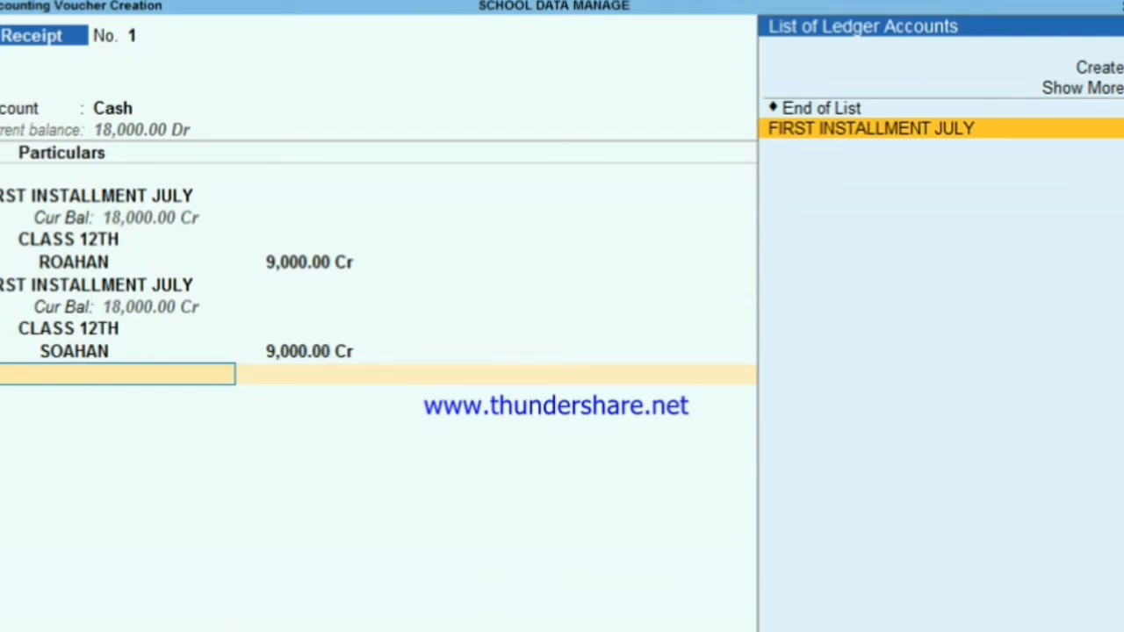
key(Return)
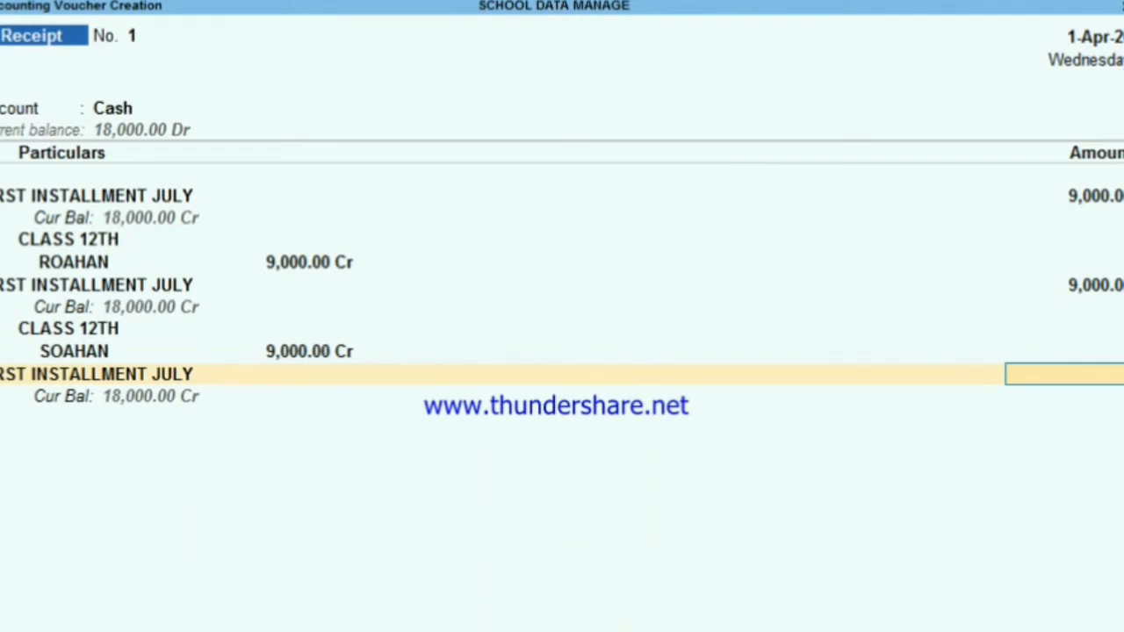
text(14000)
key(BackSpace)
key(BackSpace)
key(BackSpace)
key(BackSpace)
text(4,000)
key(Return)
Step: Choose CLASS 11TH as the cost category for the 14,000 entry and allocate 7,000 to its first listed student
key(Down)
key(Down)
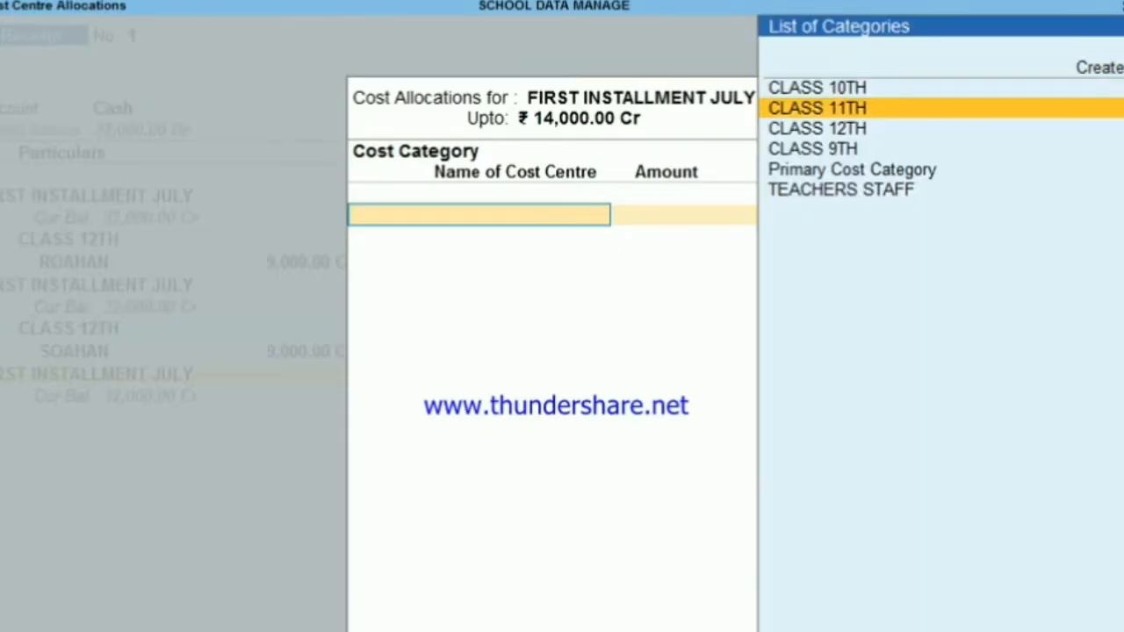
key(Down)
key(Up)
key(Return)
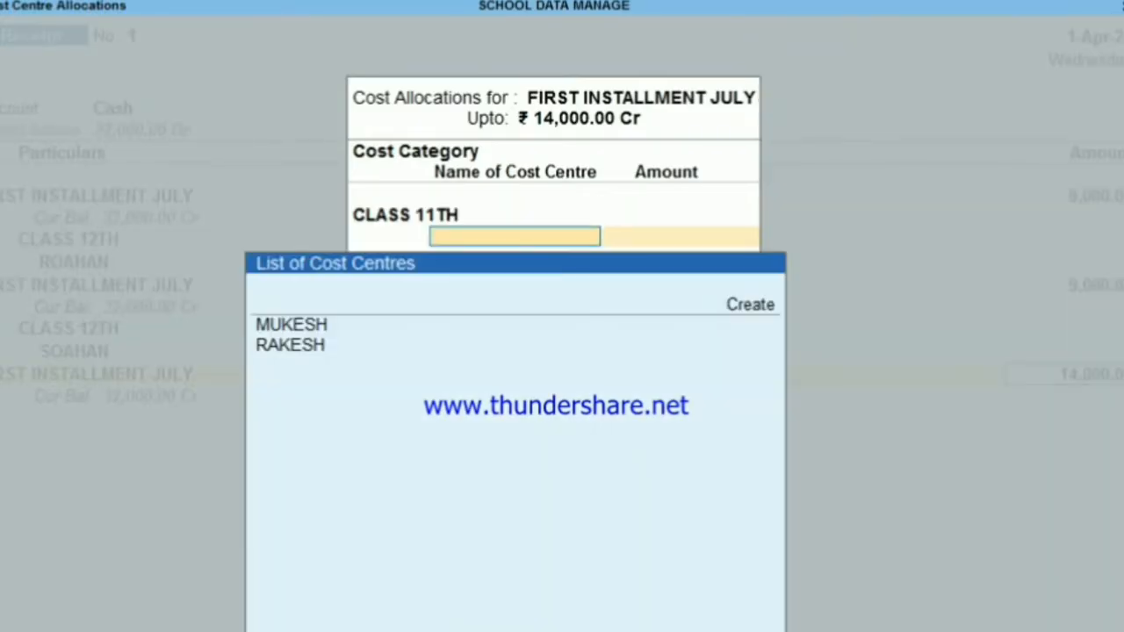
key(Down)
key(Return)
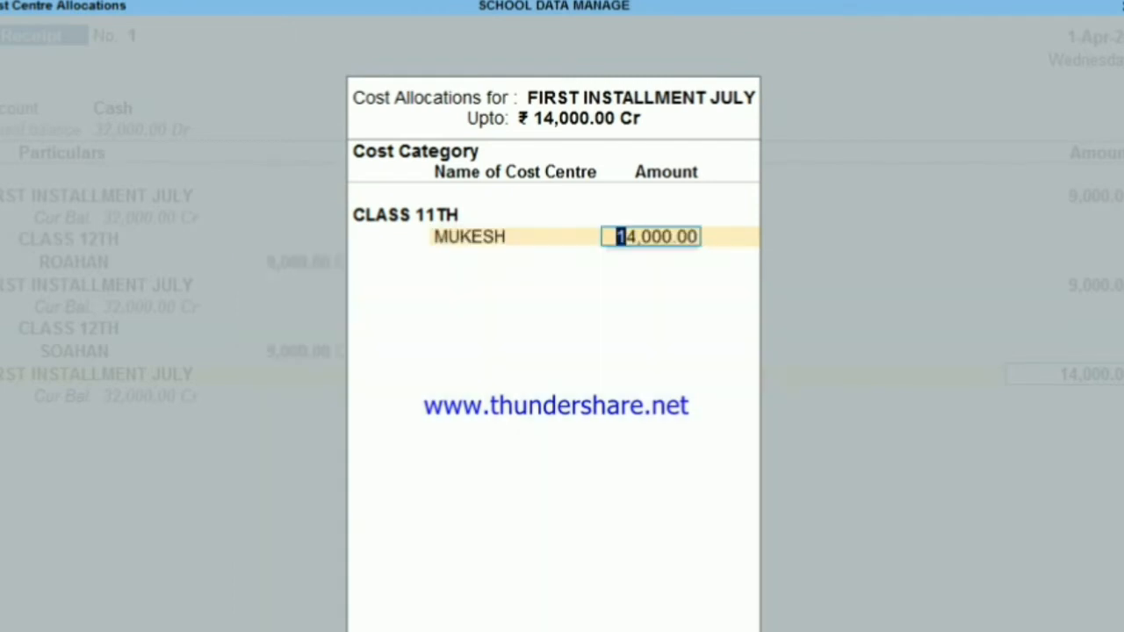
text(7,0)
text(000)
key(Return)
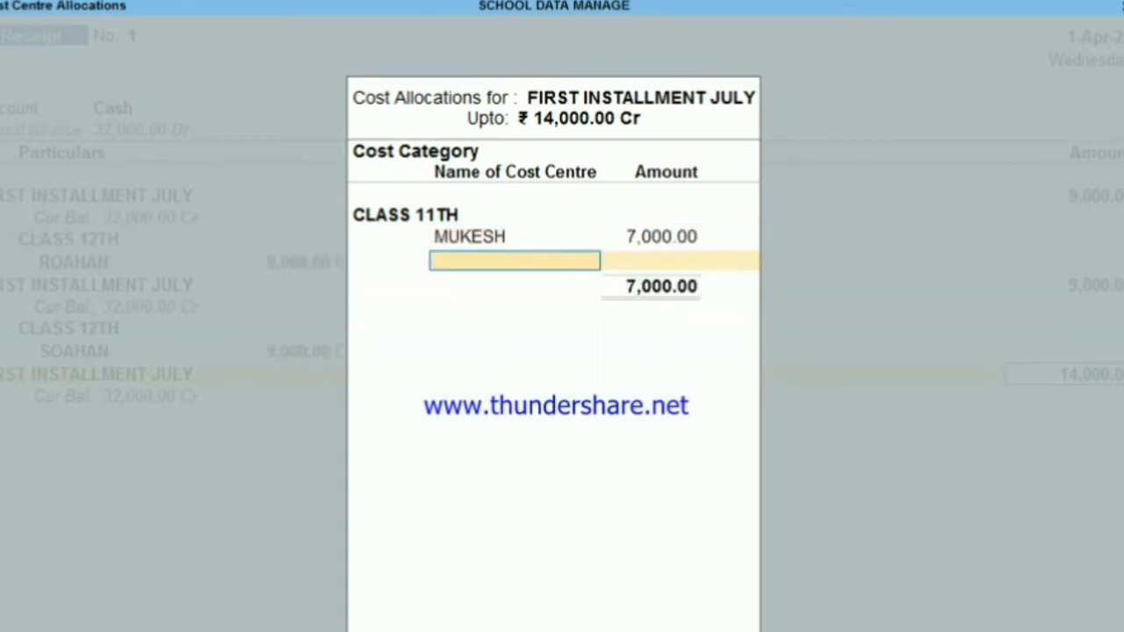
Step: Allocate the remaining 7,000 to the second CLASS 11TH student and accept the cost allocations
key(Down)
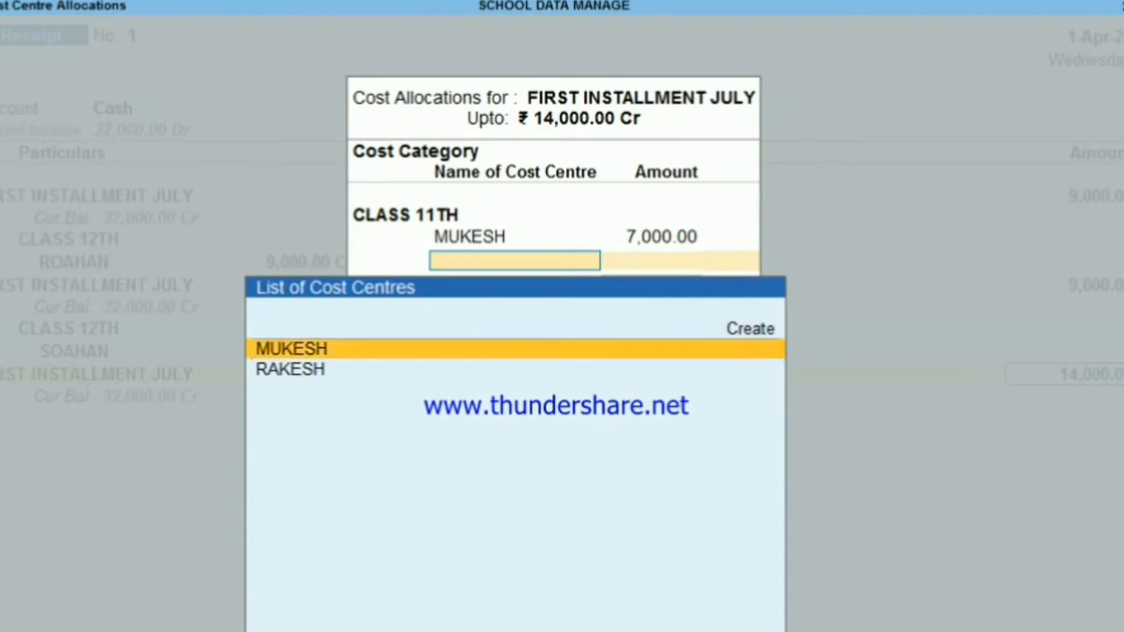
key(Down)
key(Return)
key(Return)
key(Return)
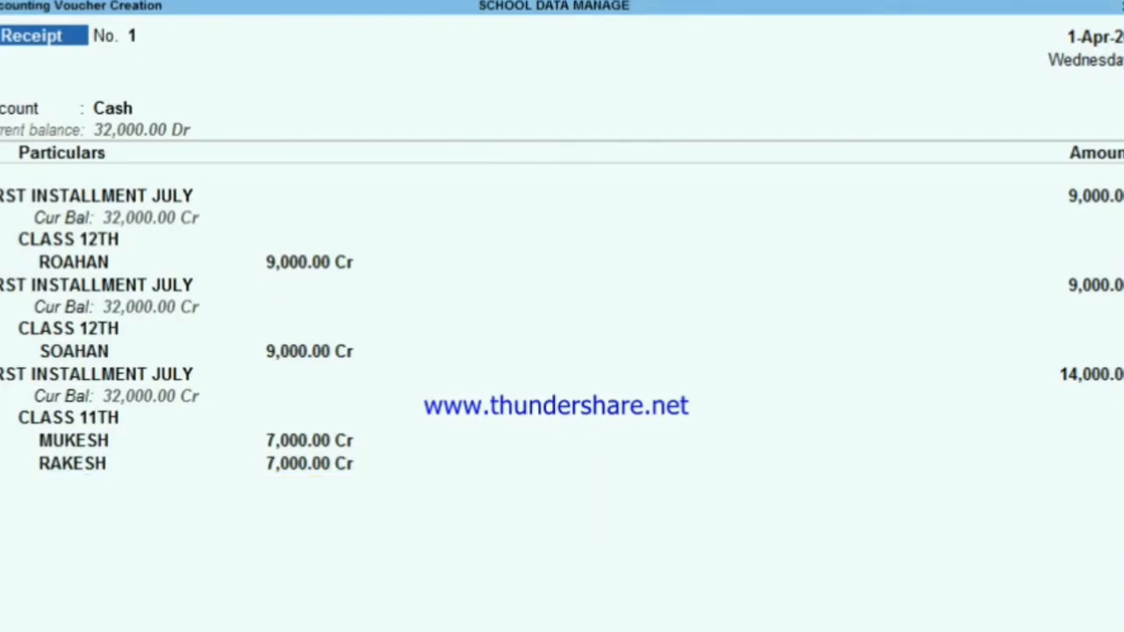
key(Return)
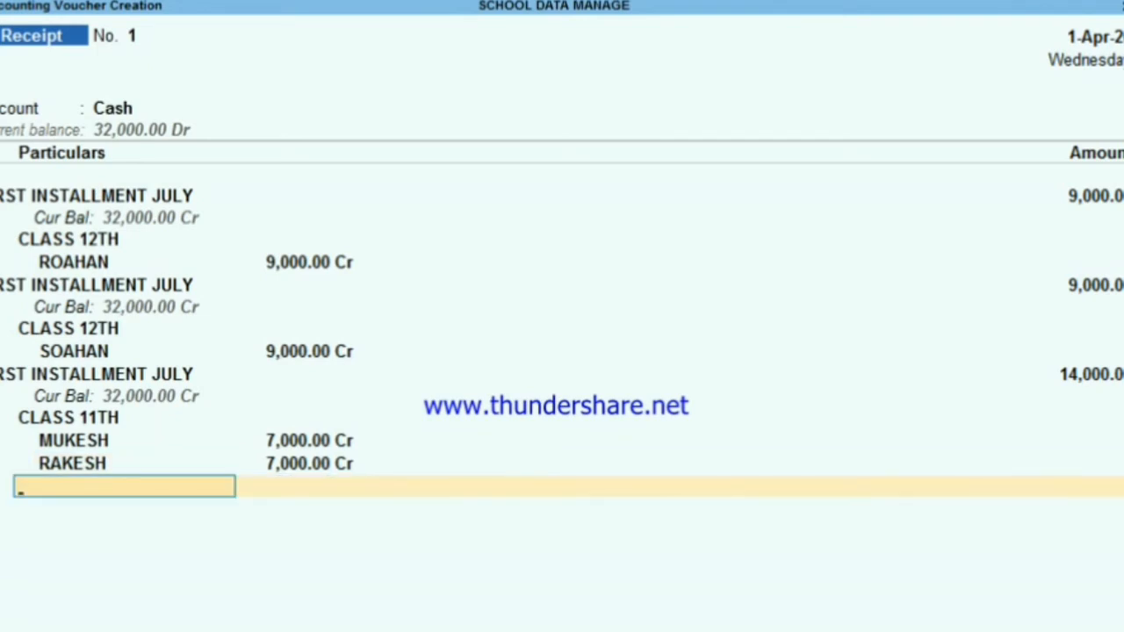
Step: Add a fourth FIRST INSTALLMENT JULY entry to the receipt with an amount of 13,000
key(Return)
key(Down)
key(Down)
key(Down)
key(Down)
key(Down)
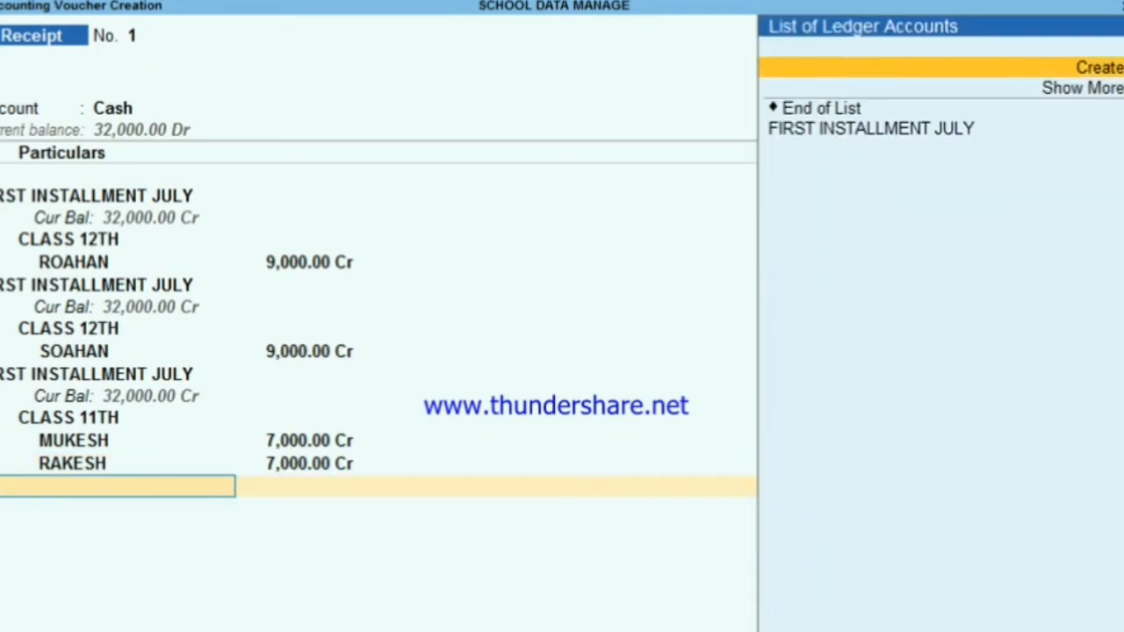
key(Return)
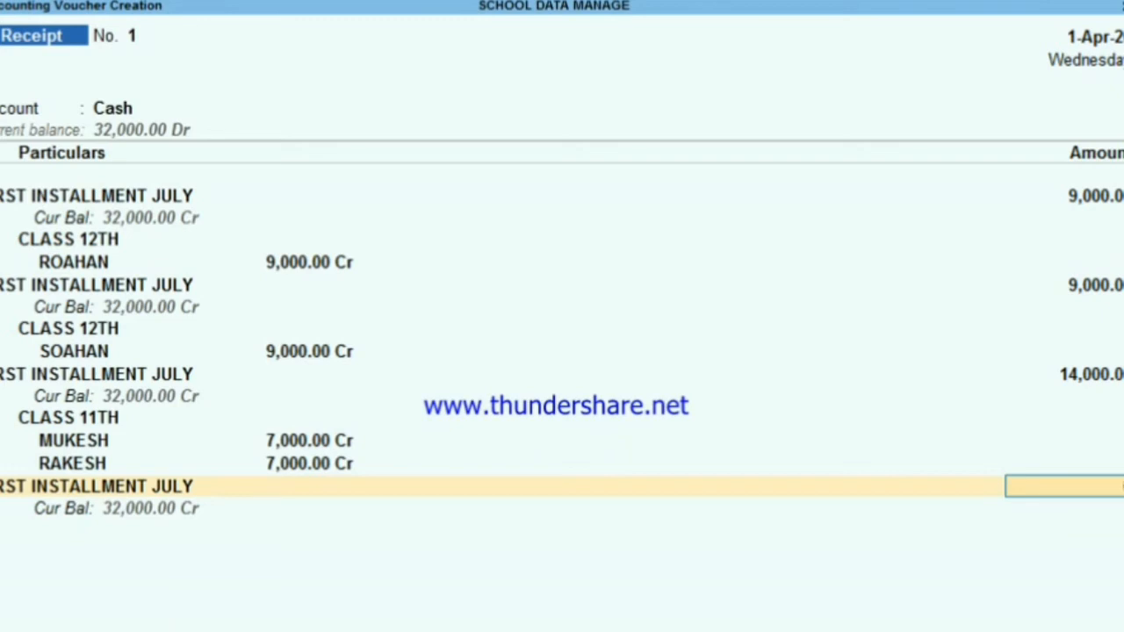
text(650)
key(BackSpace)
key(BackSpace)
key(BackSpace)
text(13000)
key(Return)
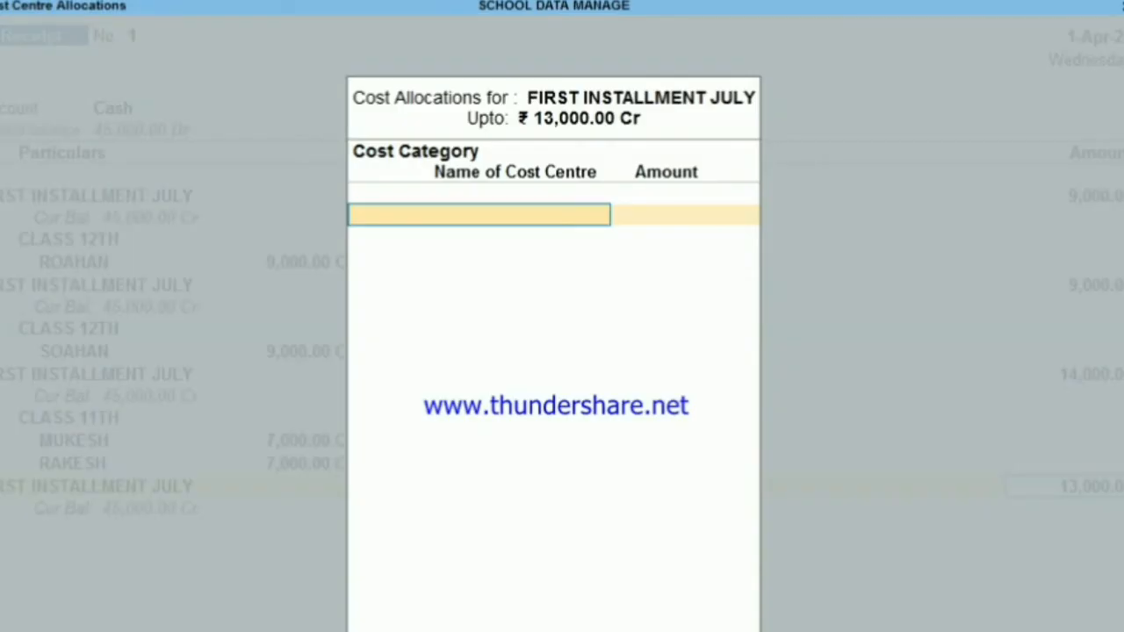
Step: Choose CLASS 10TH as the cost category for the 13,000 entry and allocate 6,500 to its first listed student
key(Down)
key(Down)
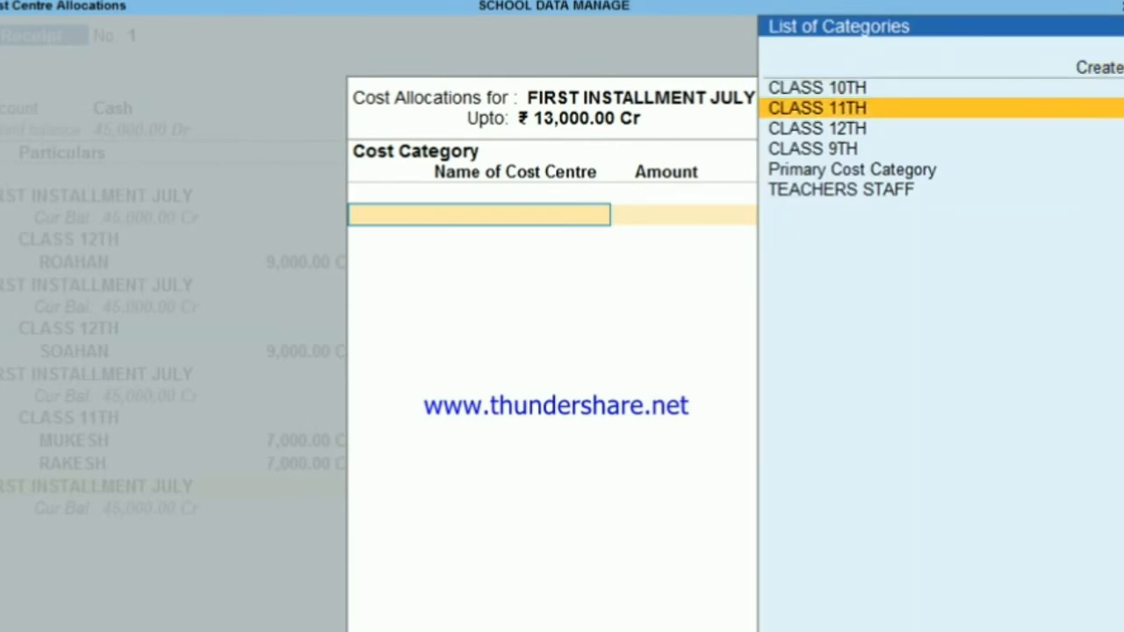
key(Up)
key(Return)
key(Down)
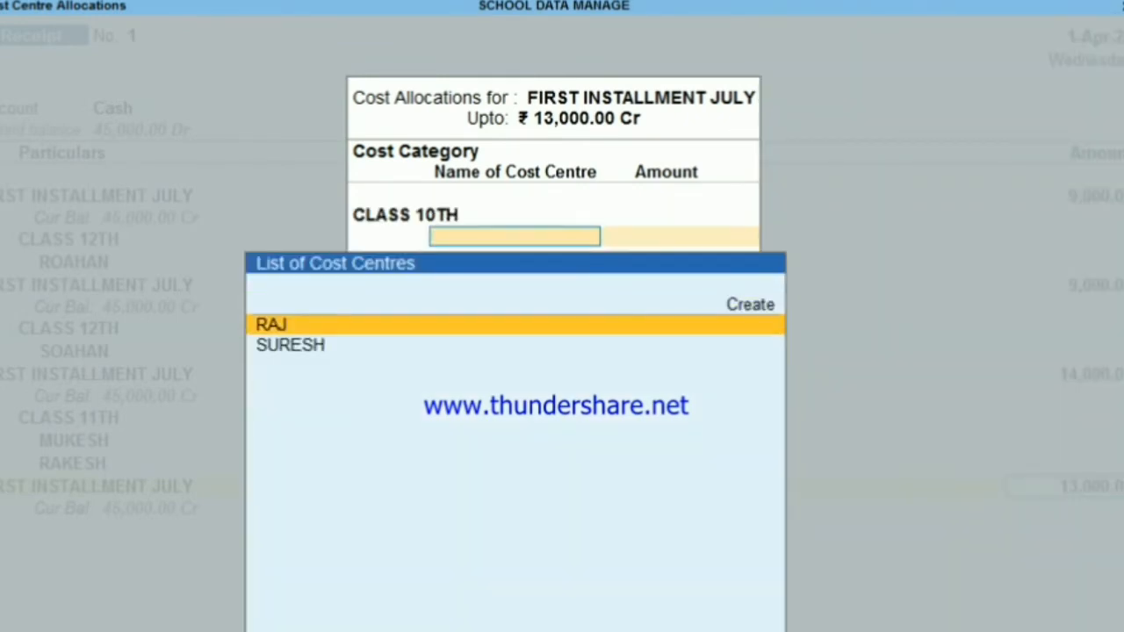
key(Return)
text(65000)
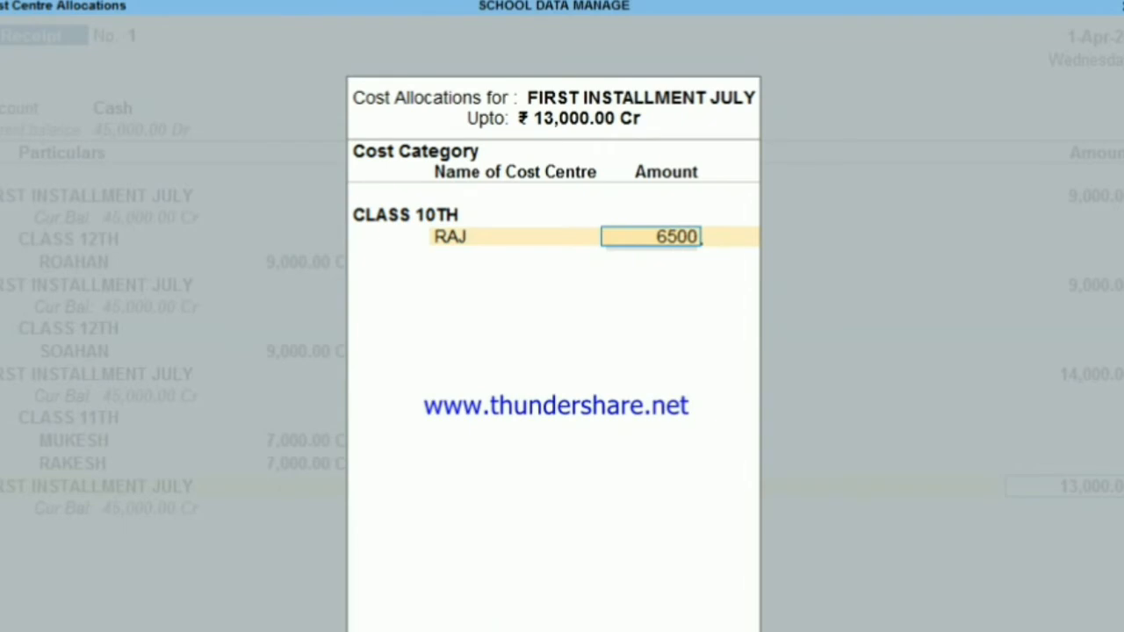
key(BackSpace)
key(Return)
Step: Allocate the remaining 6,500 to the second CLASS 10TH student and accept the cost allocations
key(Down)
key(Down)
key(Return)
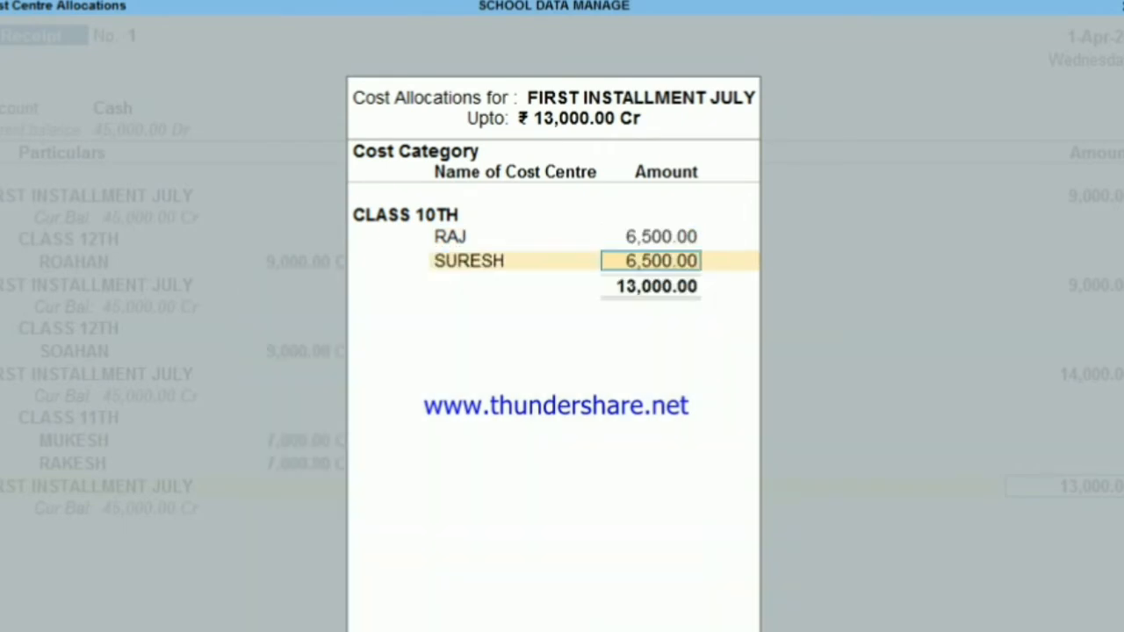
key(Return)
key(Return)
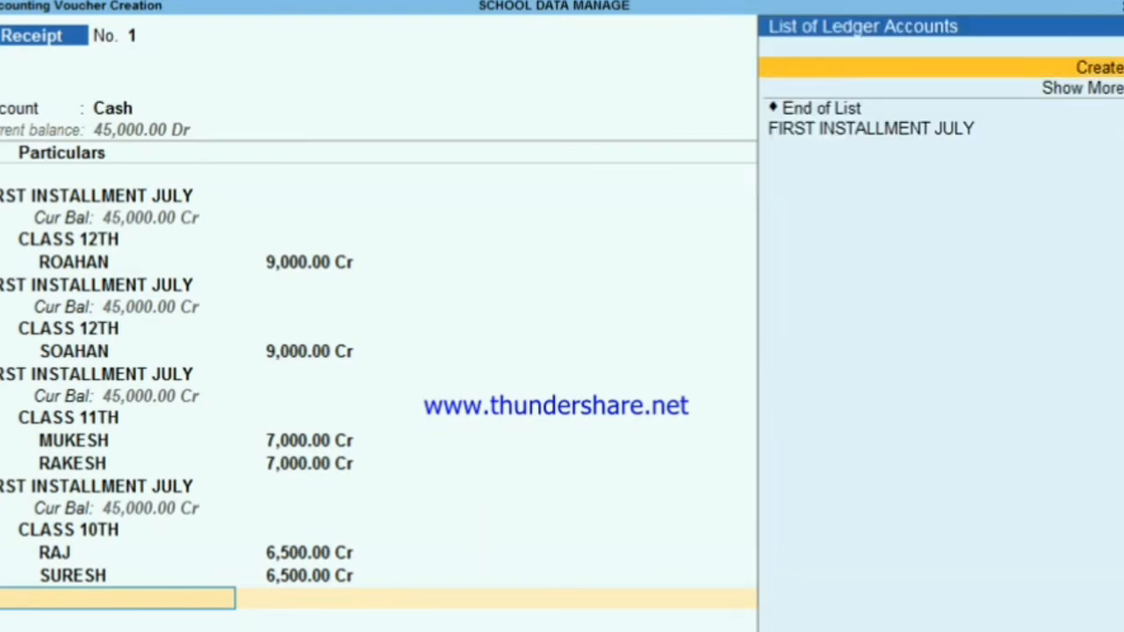
Step: Add a fifth FIRST INSTALLMENT JULY entry to the receipt with an amount of 12,000
key(Down)
key(Down)
key(Return)
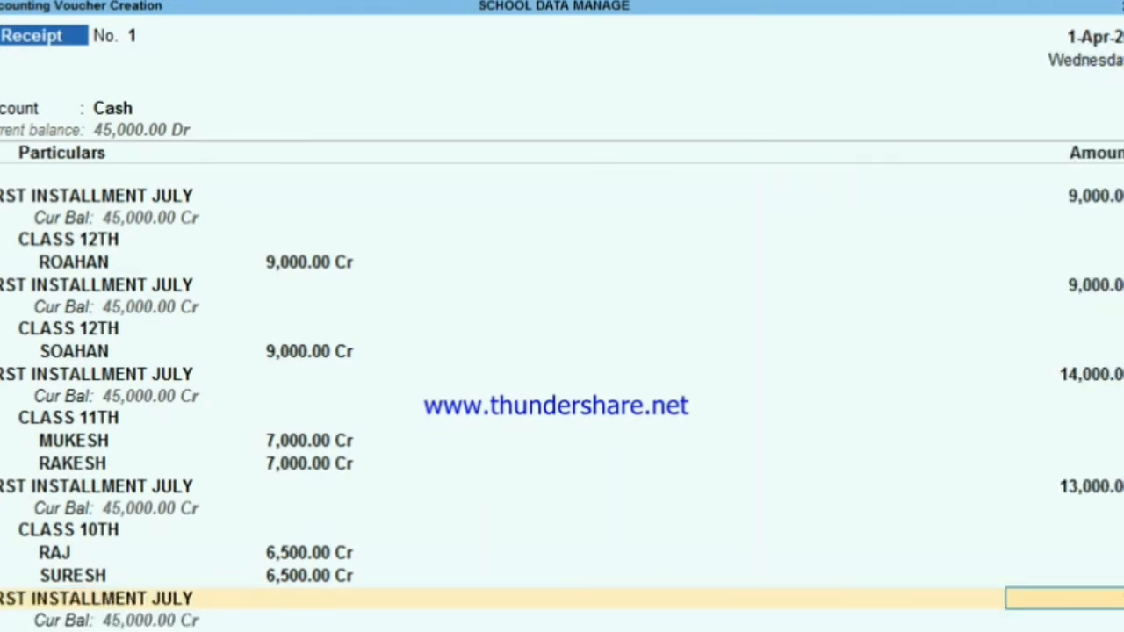
text(12000)
key(Return)
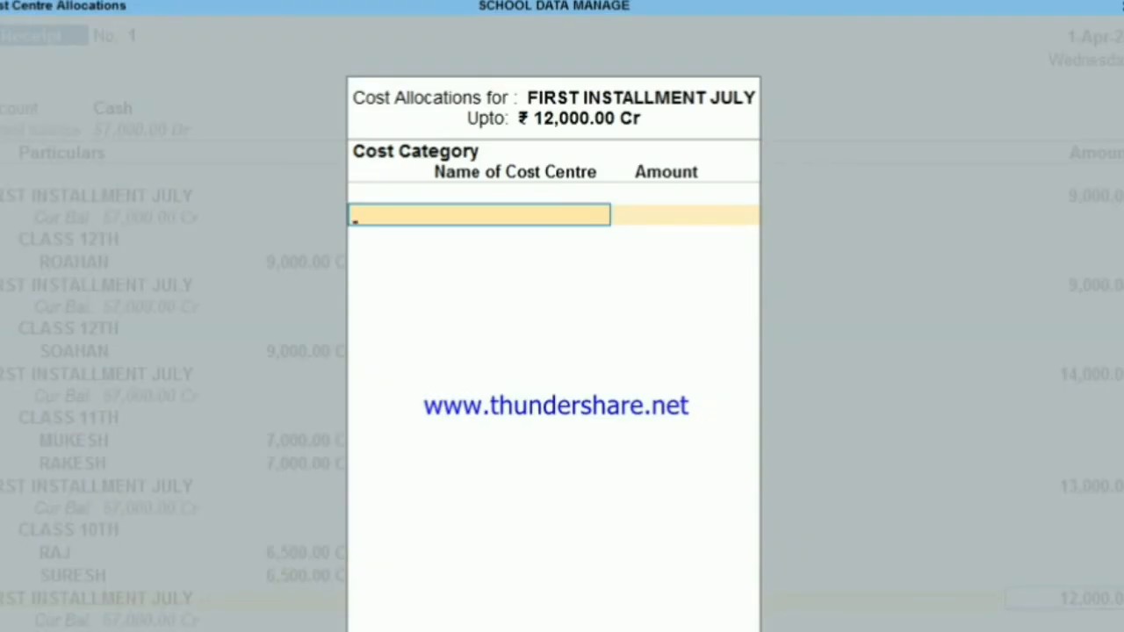
Step: Choose CLASS 9TH as the cost category for the 12,000 entry and allocate 6,000 to its first listed student
key(Down)
key(Down)
key(Down)
key(Down)
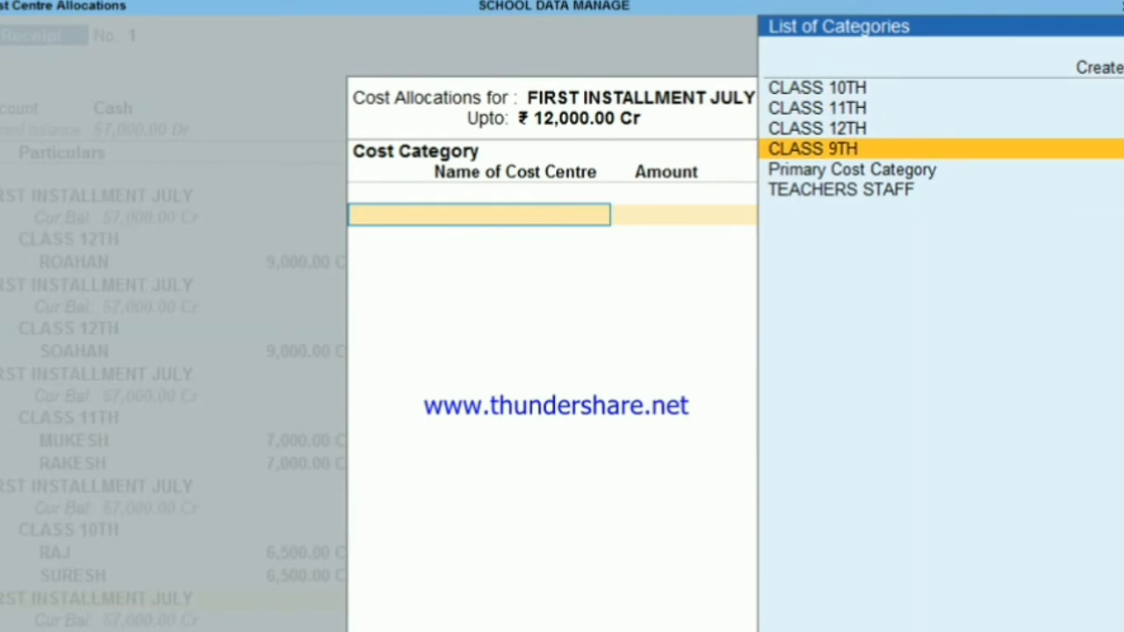
key(Return)
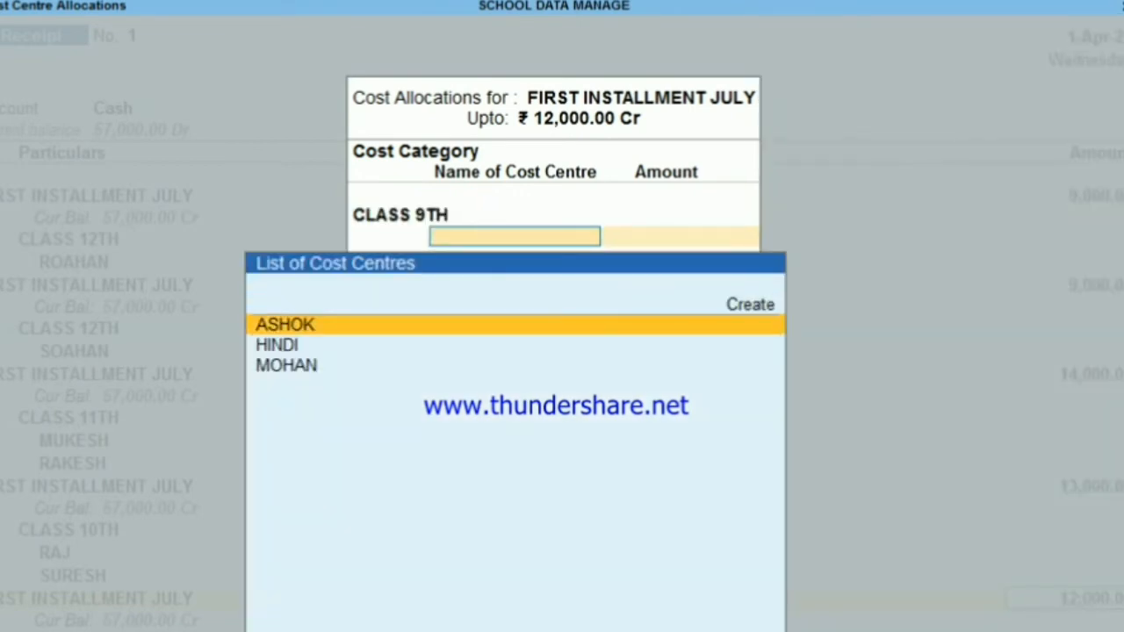
key(Return)
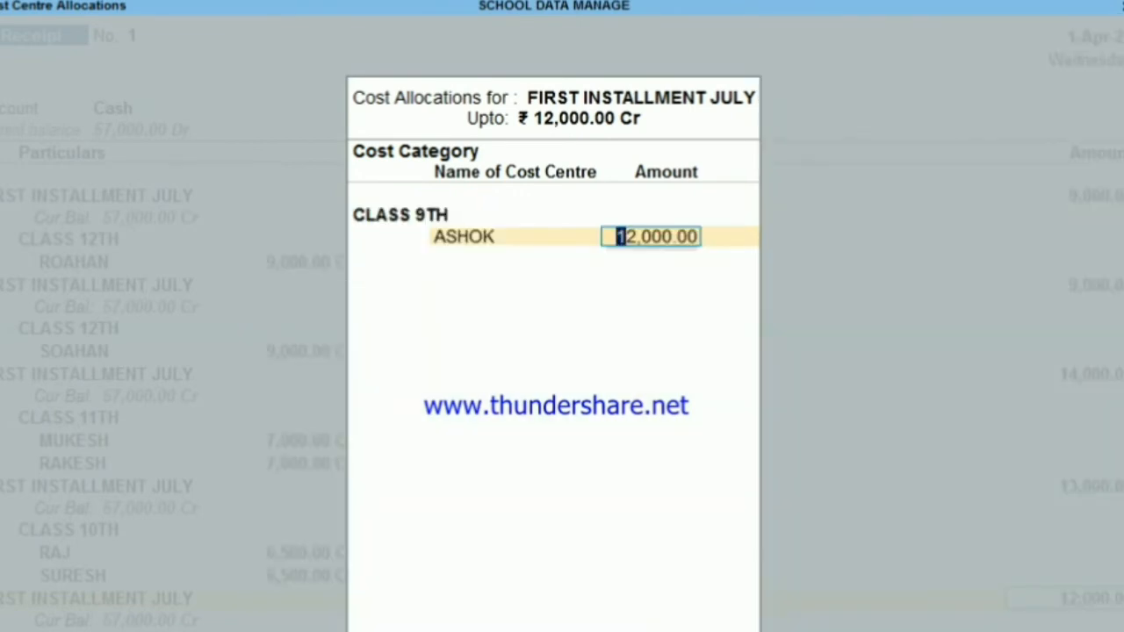
text(6)
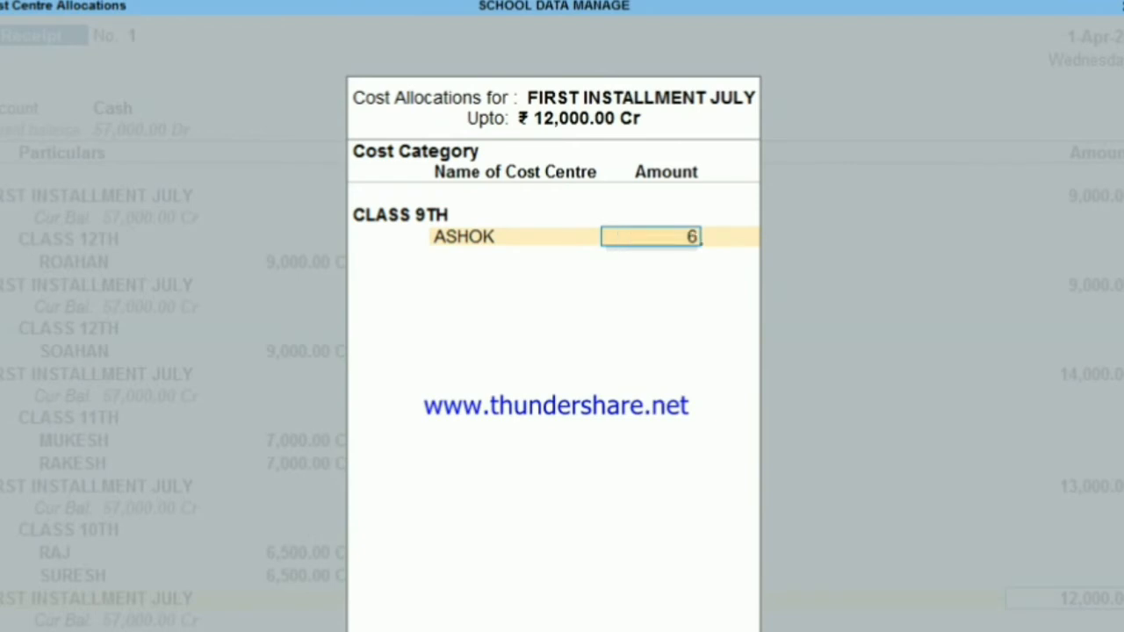
text(,00000)
key(Return)
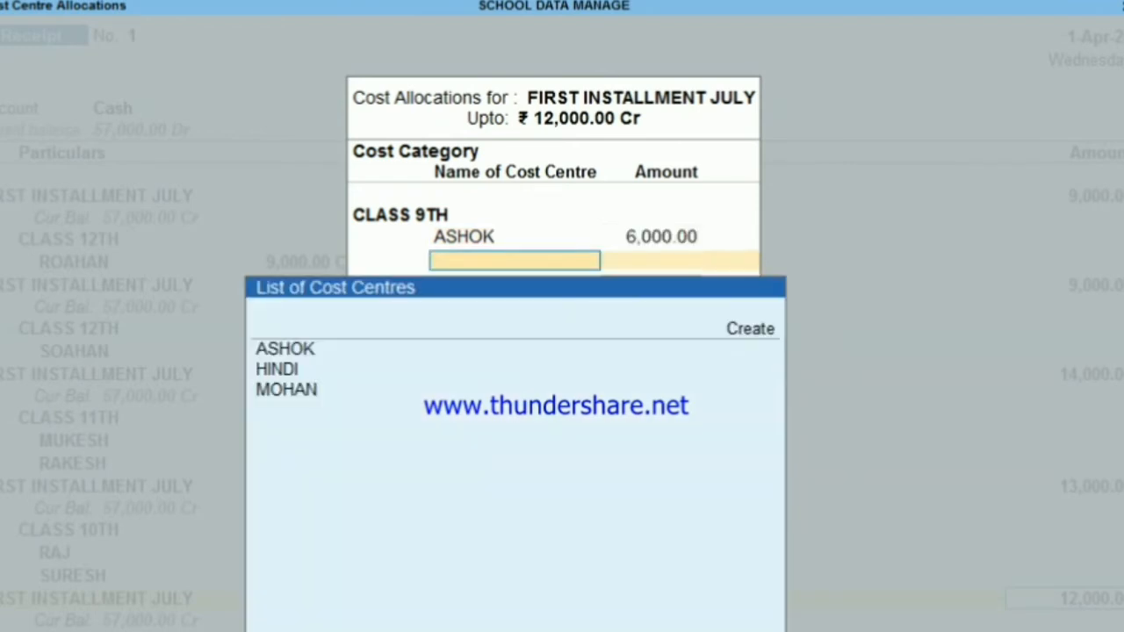
Step: Allocate the remaining 6,000 of the CLASS 9TH entry to the last listed student's cost centre
key(Down)
key(Down)
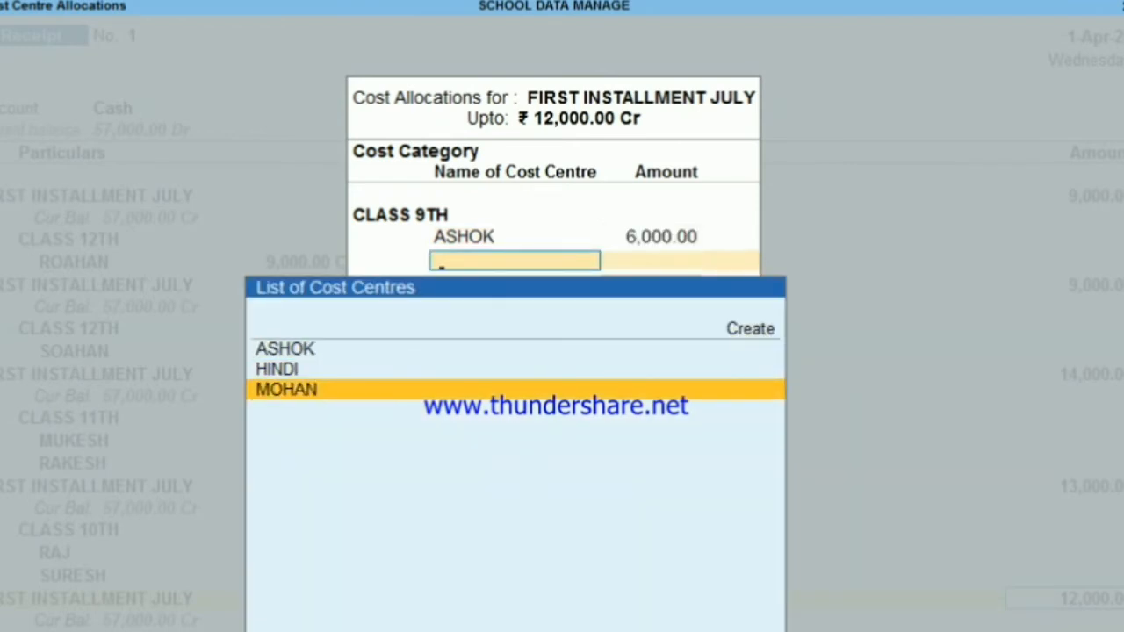
key(Return)
key(Return)
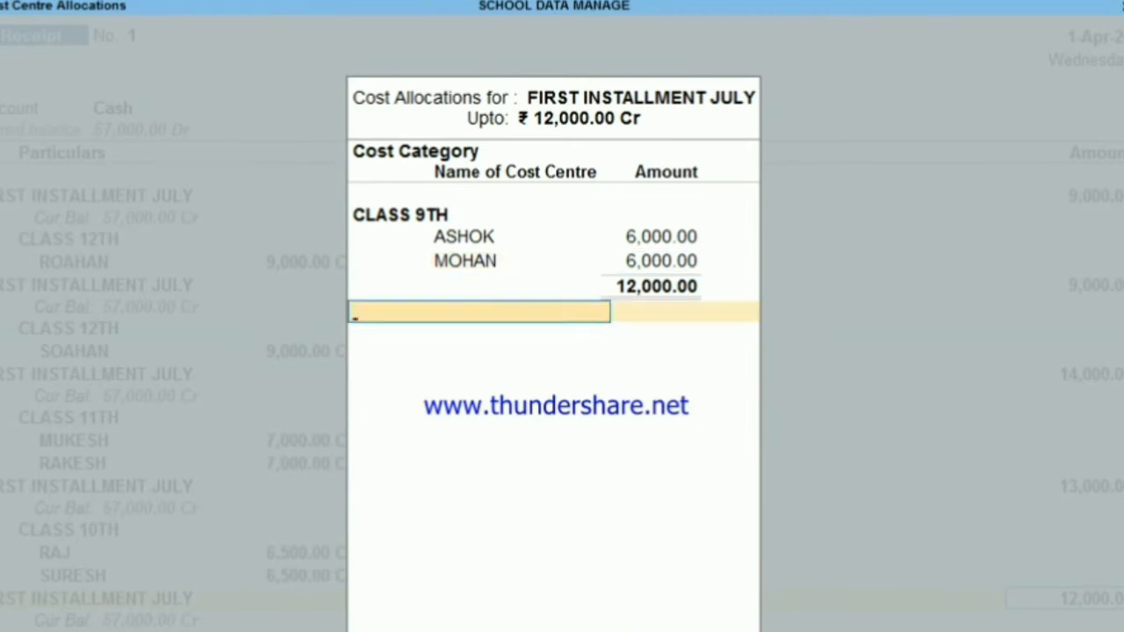
Step: Accept the CLASS 9TH cost allocations, save the receipt voucher, and leave voucher entry
key(Return)
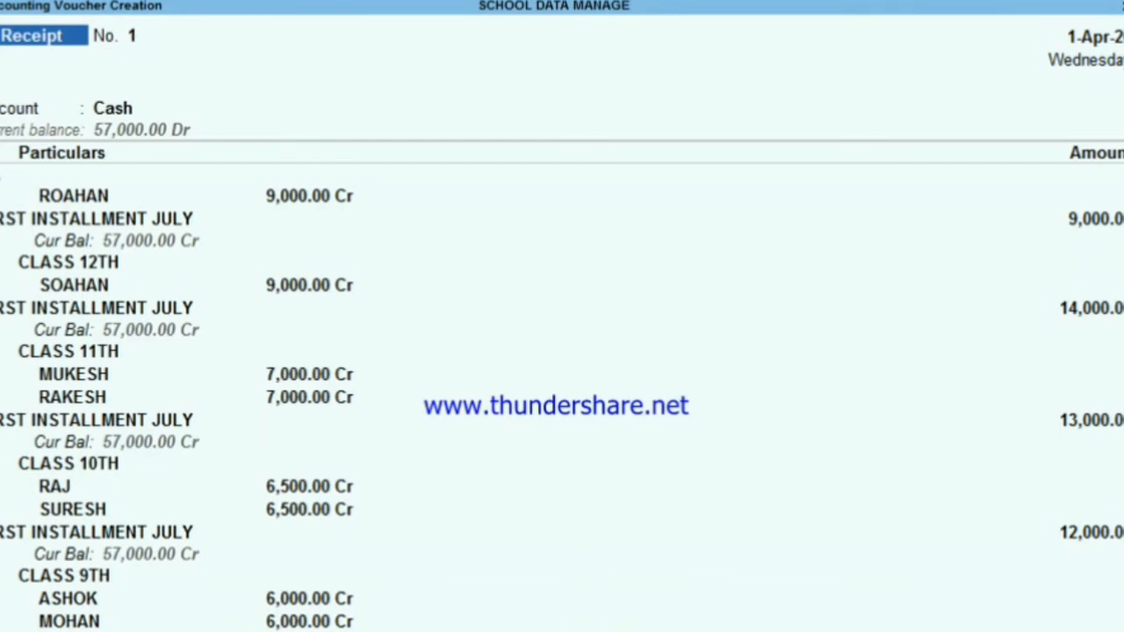
key(ctrl+a)
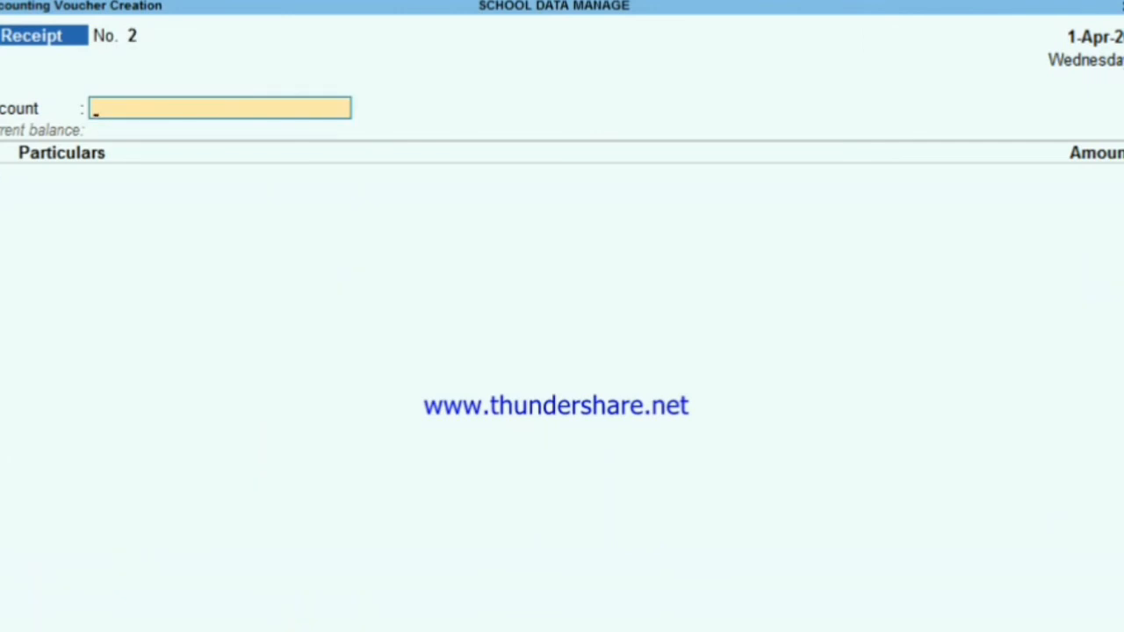
key(Escape)
Step: Open the cost centre Category Summary report from the statements of accounts
key(Down)
key(Down)
key(Down)
key(Down)
key(Down)
key(Down)
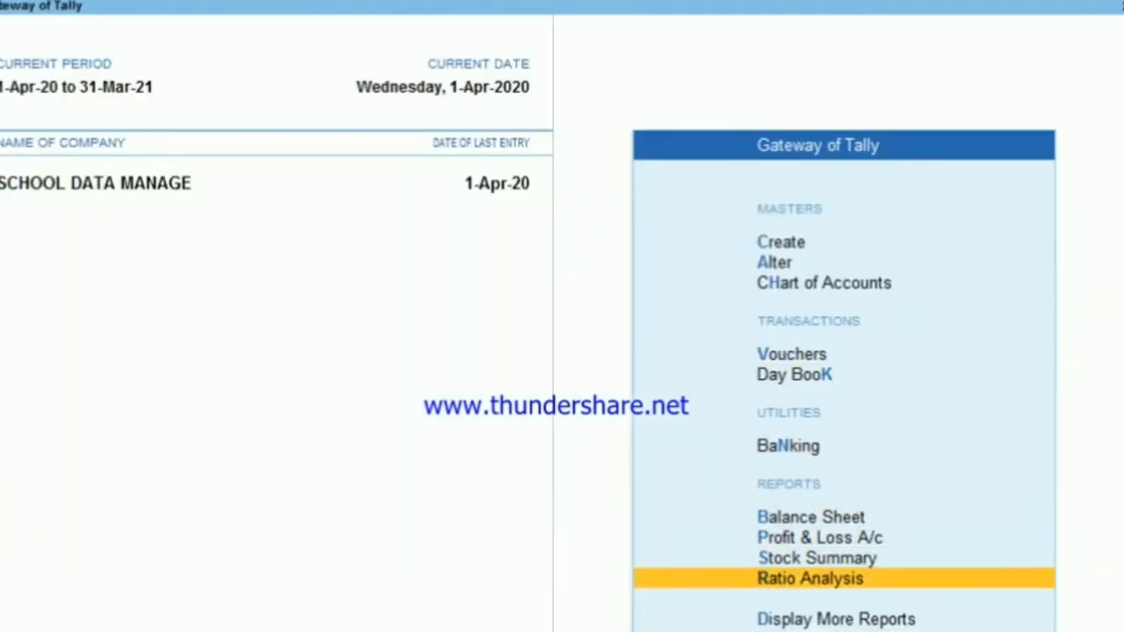
key(Down)
key(Return)
key(Down)
key(Down)
key(Down)
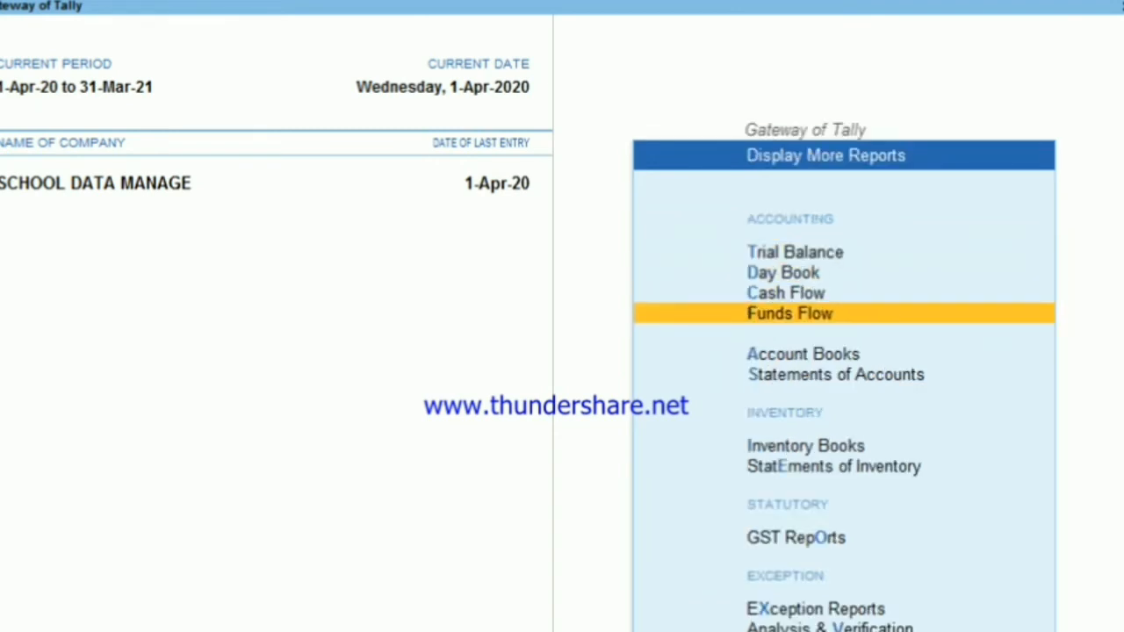
key(Down)
key(Down)
key(Return)
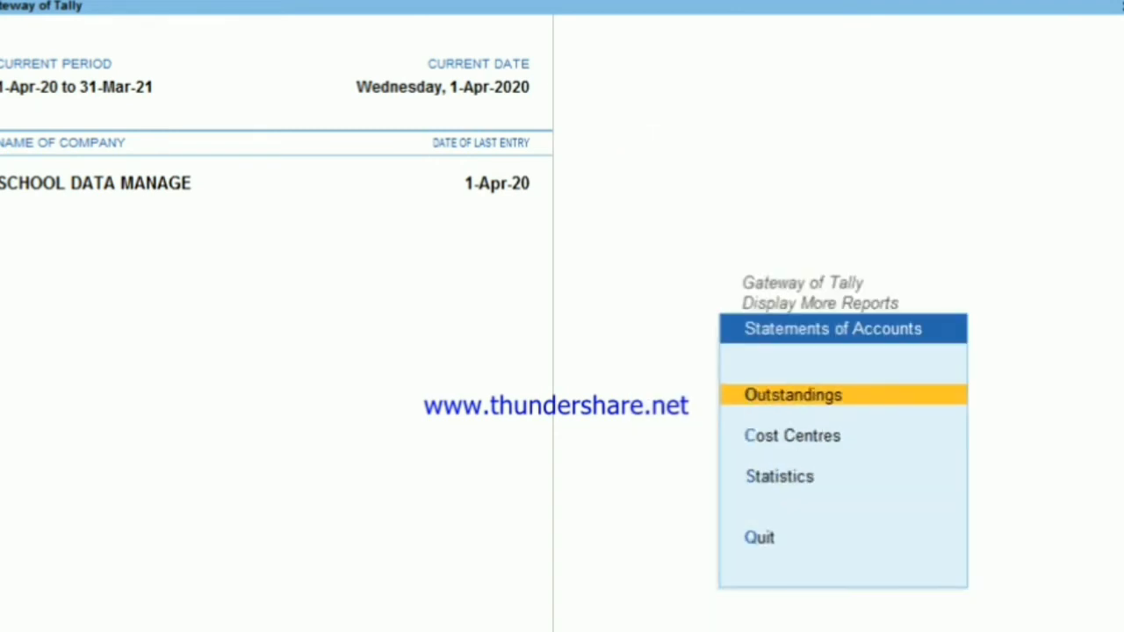
key(Down)
key(Return)
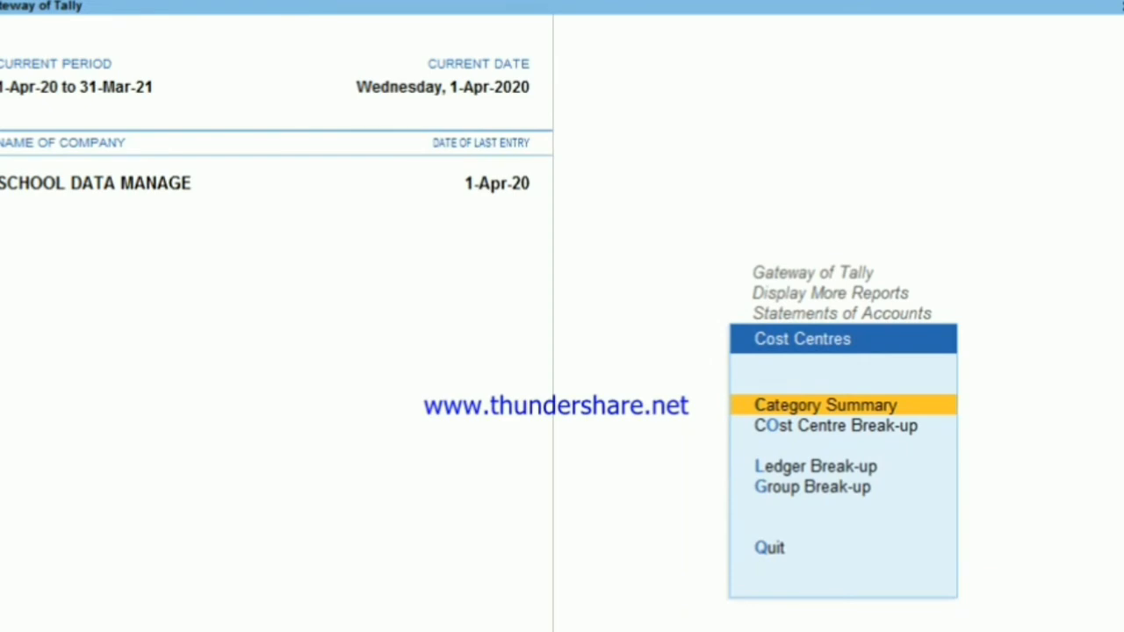
key(Return)
Step: Examine the transactions and closing balances of each class and its students in the Category Summary
key(Down)
key(Down)
key(Down)
key(Down)
key(Down)
key(Down)
key(Down)
key(Down)
key(Down)
key(Down)
key(Down)
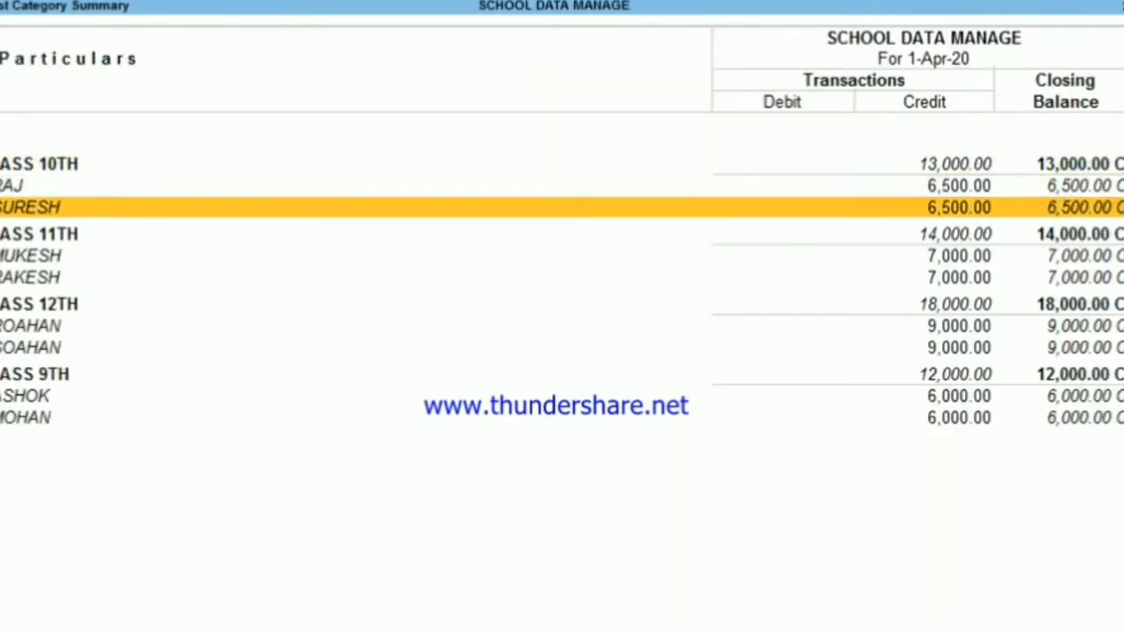
key(Up)
key(Home)
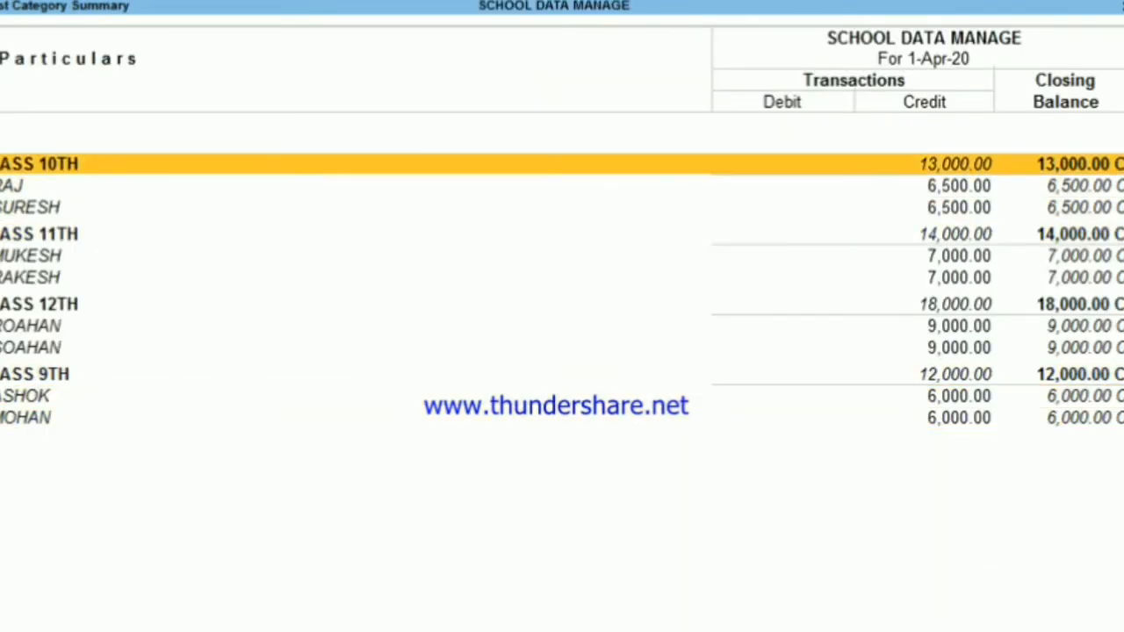
key(Down)
key(Down)
key(Down)
key(Down)
key(Down)
key(Down)
key(Down)
key(Down)
key(Down)
key(Down)
key(Down)
key(Up)
key(Up)
key(Up)
key(Up)
key(Up)
key(Up)
key(Up)
key(Up)
key(Up)
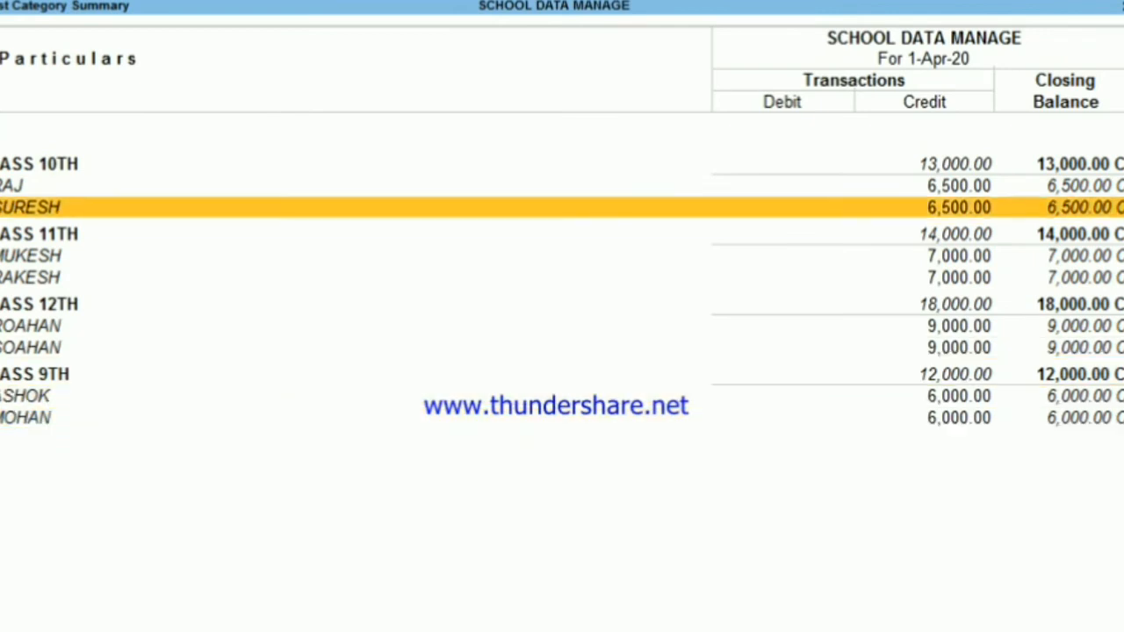
key(Up)
key(Up)
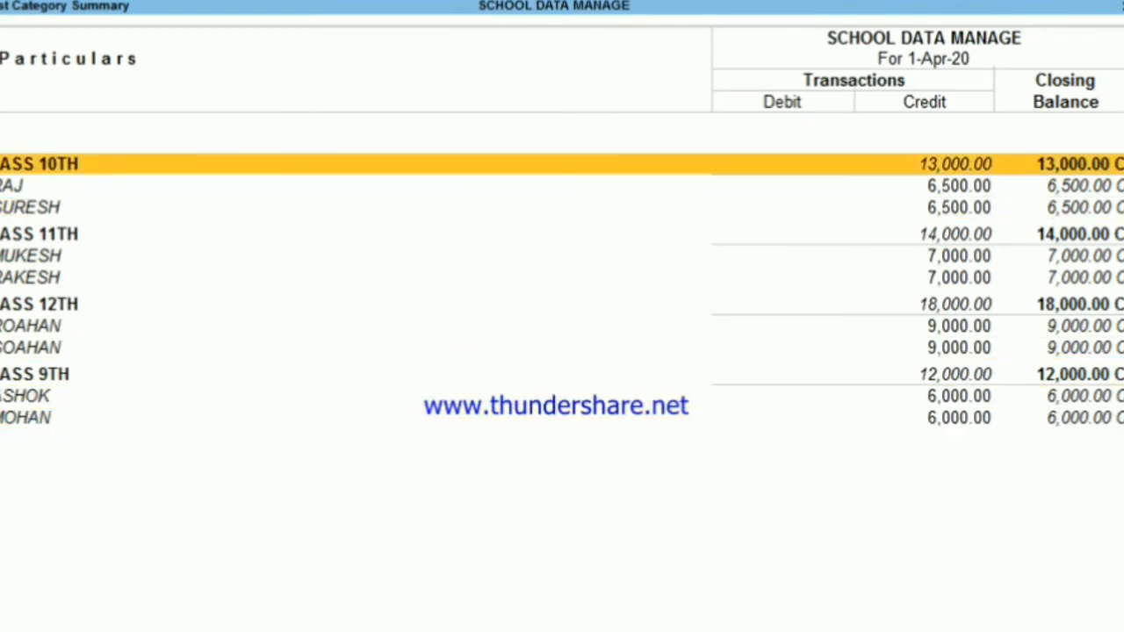
Step: Browse the cost centres in the Cost Centre Break-up report and view the break-up of the second CLASS 12TH student
key(Escape)
key(Down)
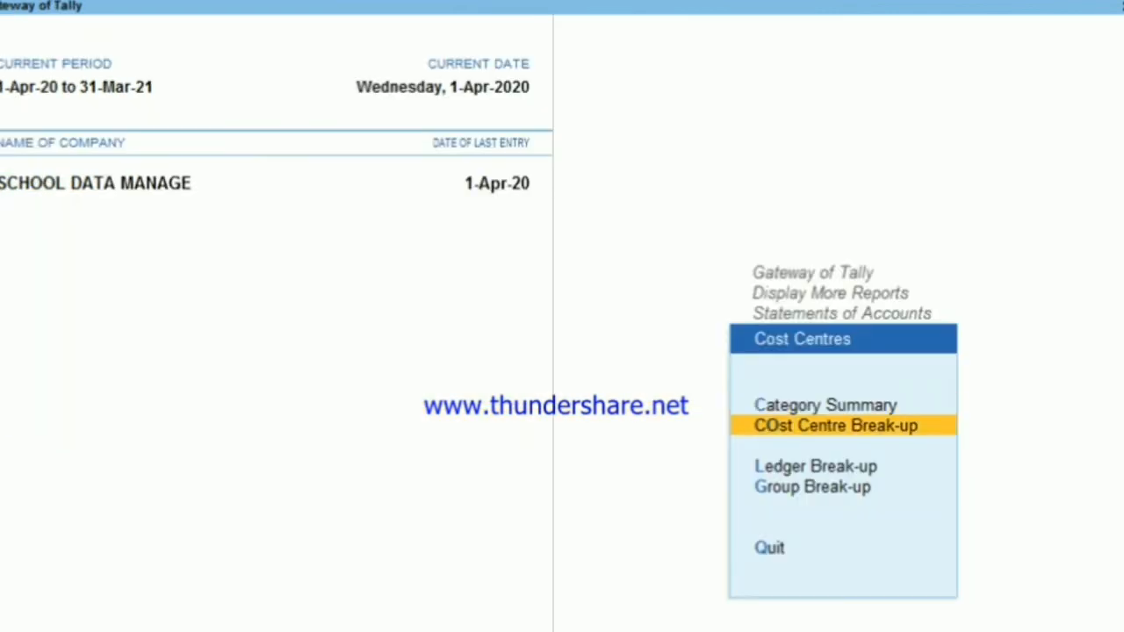
key(Return)
key(Down)
key(Down)
key(Down)
key(Down)
key(Down)
key(Down)
key(Down)
key(Down)
key(Down)
key(Down)
key(Down)
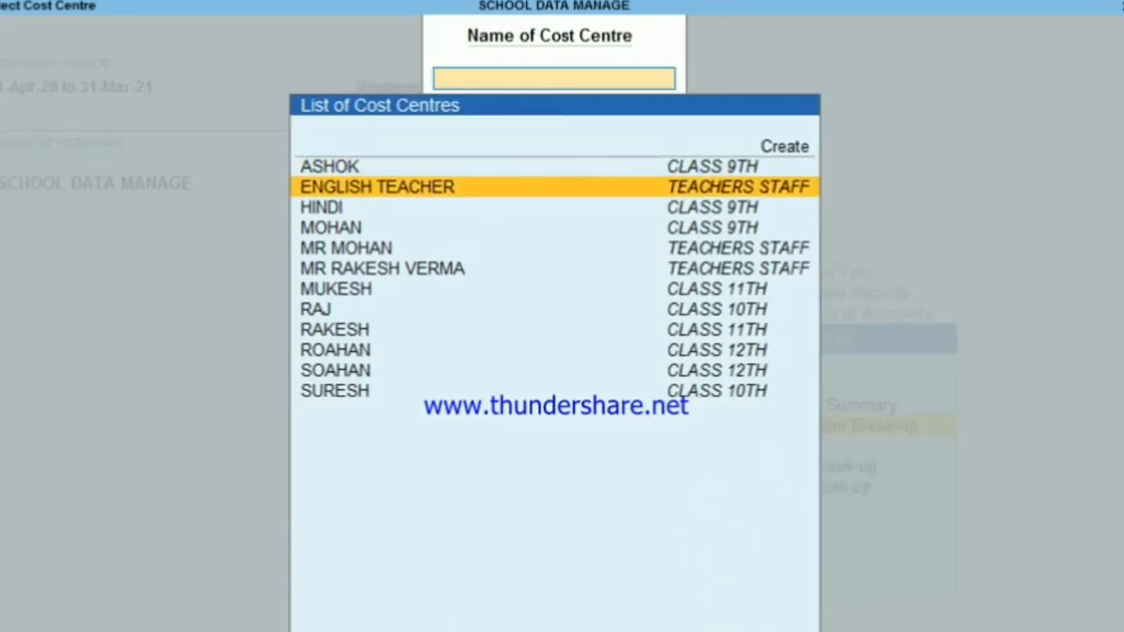
key(Up)
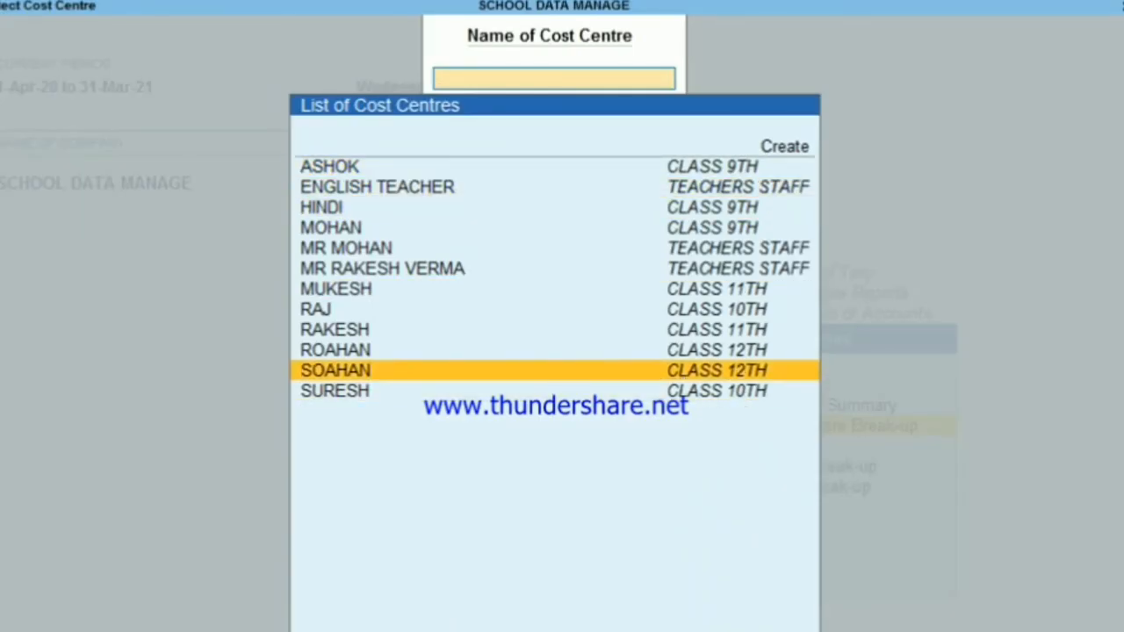
key(Return)
key(Escape)
key(Escape)
Step: Check which ledgers the Ledger Break-up report offers, without choosing one
key(Down)
key(Return)
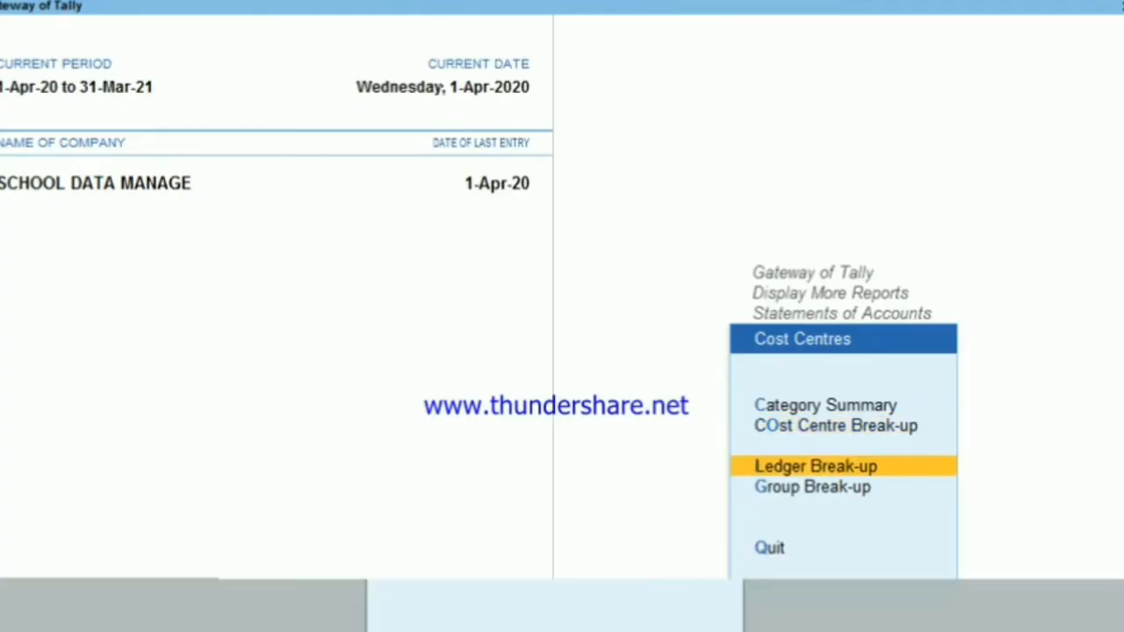
key(Return)
key(Escape)
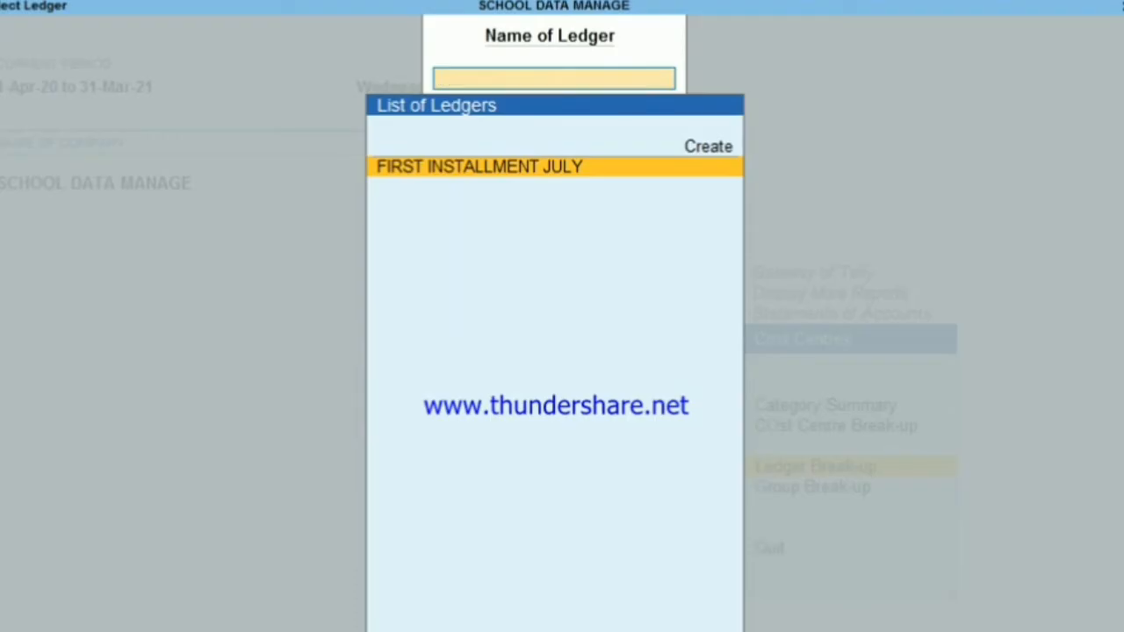
key(Escape)
Step: View the cost centre Group Break-up for the Direct Incomes group and return to the Gateway of Tally
key(Down)
key(Return)
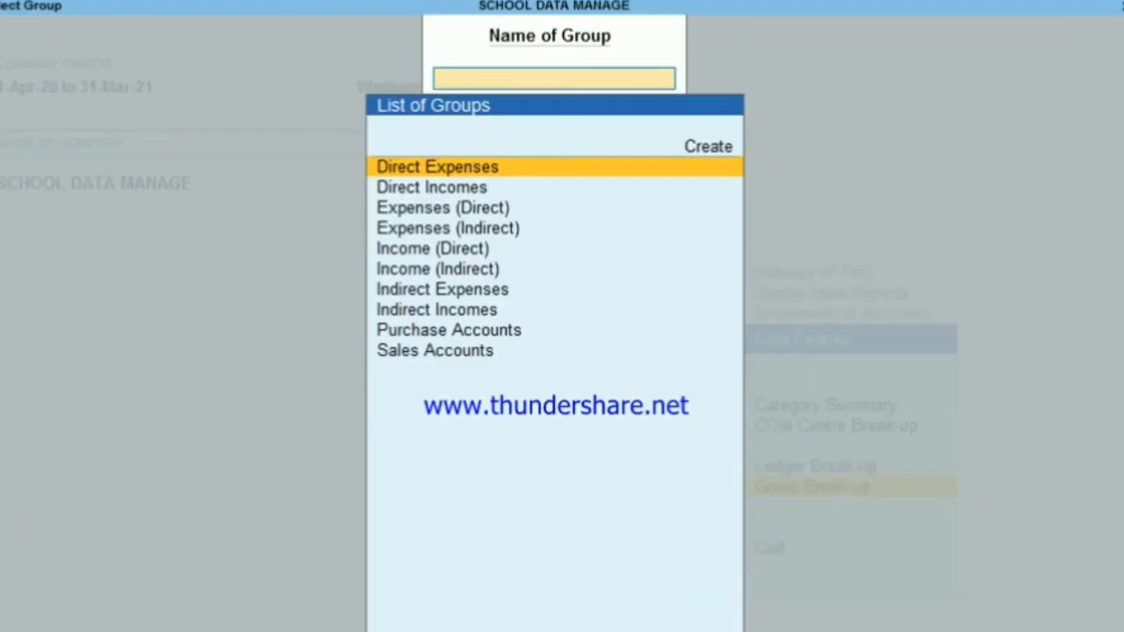
key(Down)
key(Return)
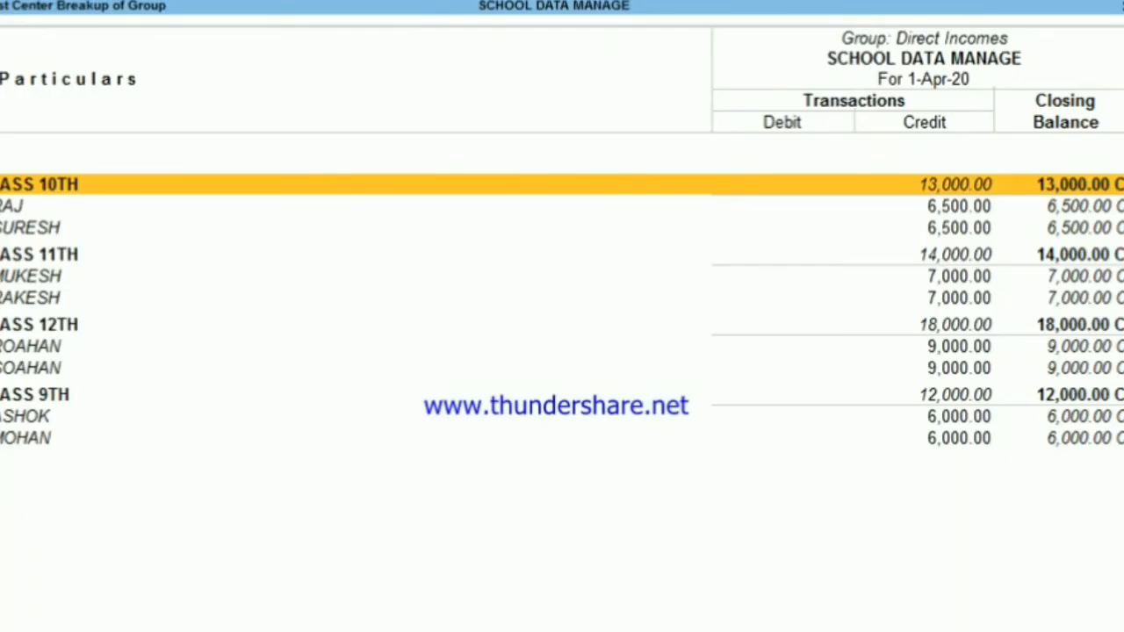
key(Escape)
key(Escape)
key(Escape)
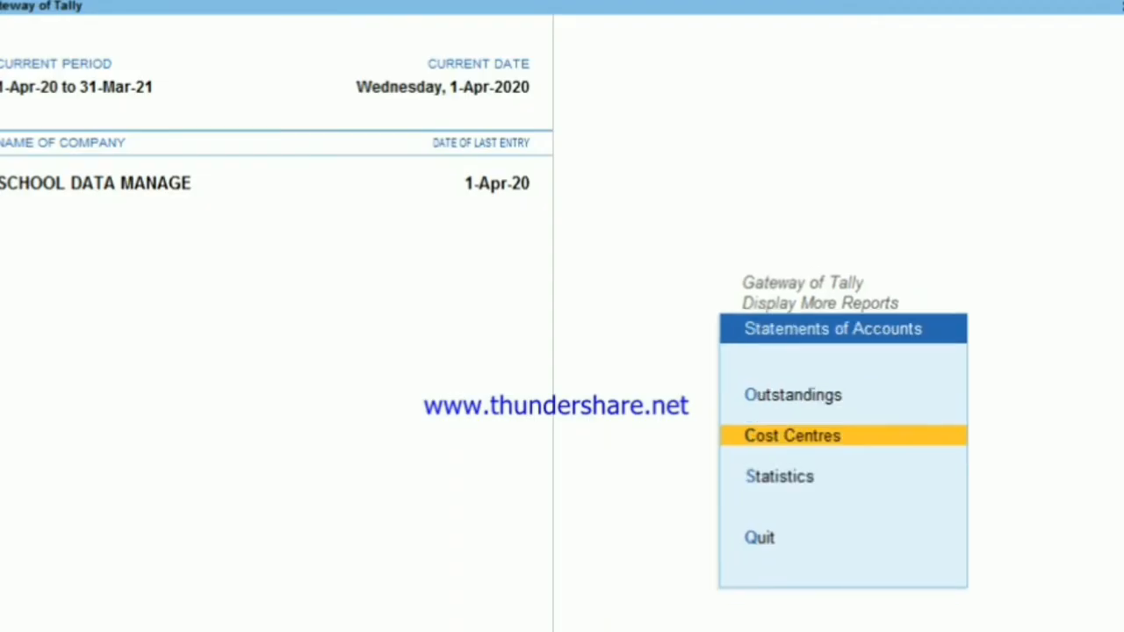
key(Escape)
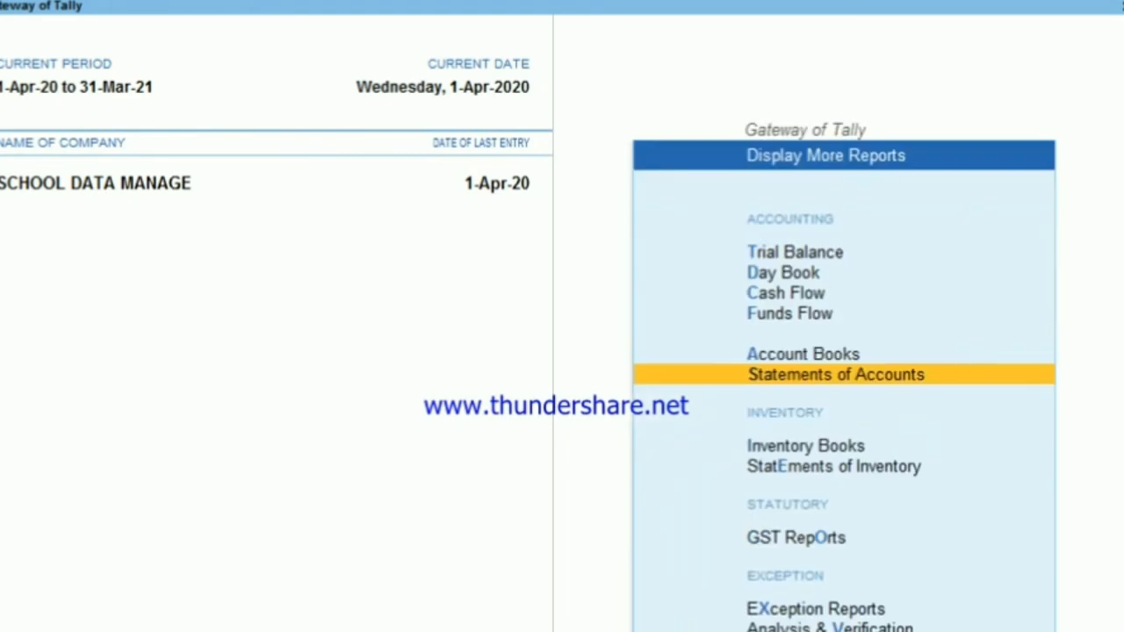
key(Escape)
Step: Start a payment voucher with Cash as its account
key(Up)
key(Up)
key(Up)
key(Up)
key(Up)
key(Up)
key(Up)
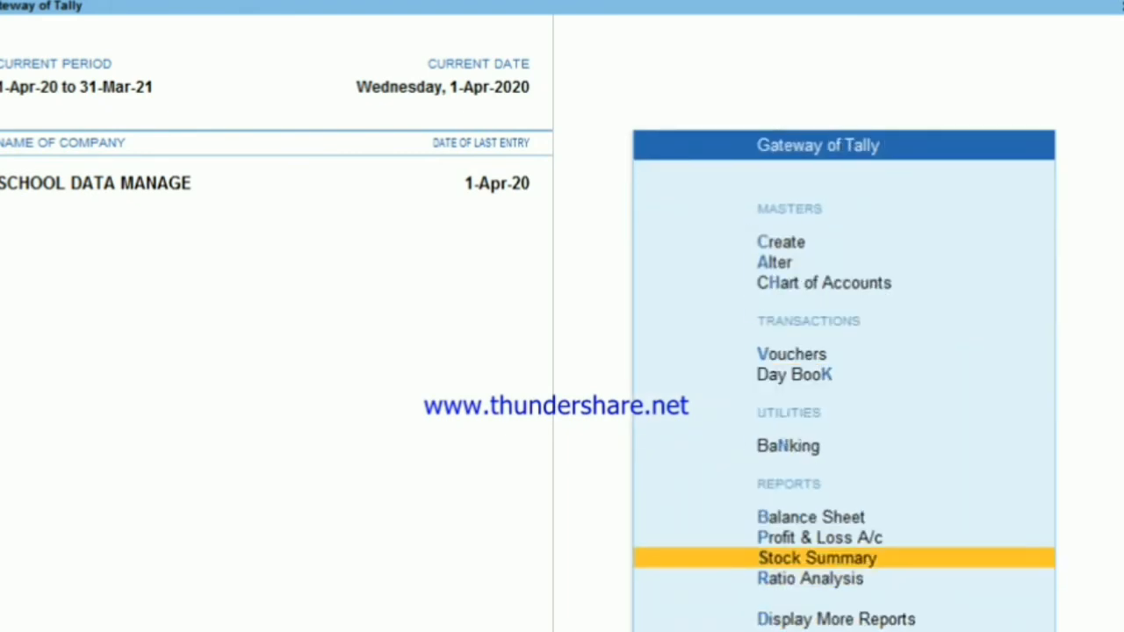
key(Return)
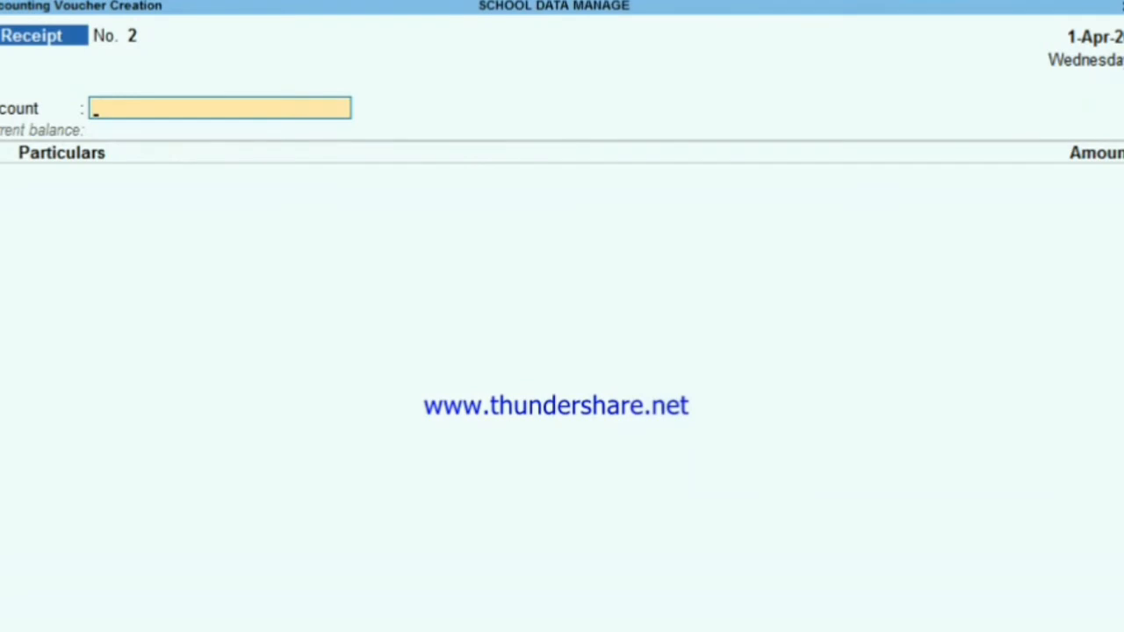
key(F5)
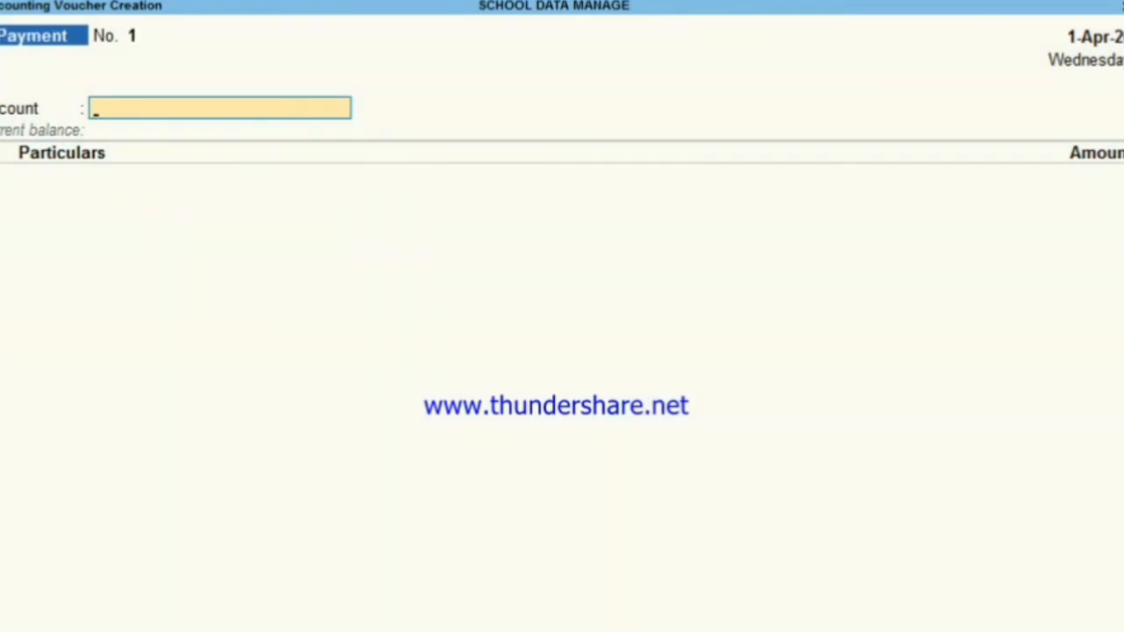
key(space)
key(Down)
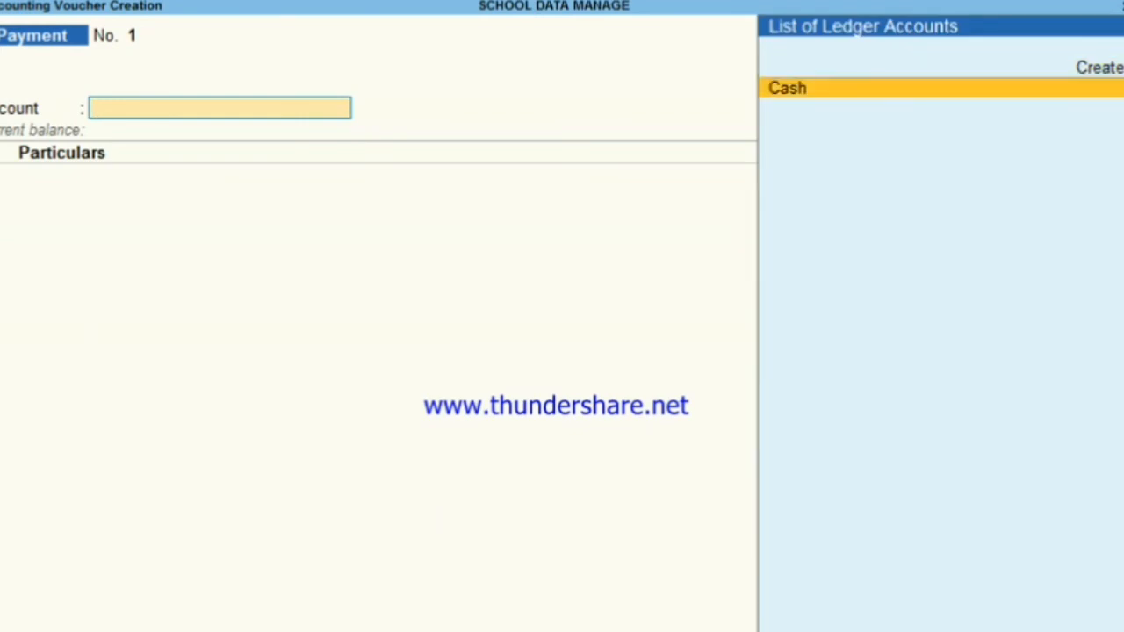
key(Return)
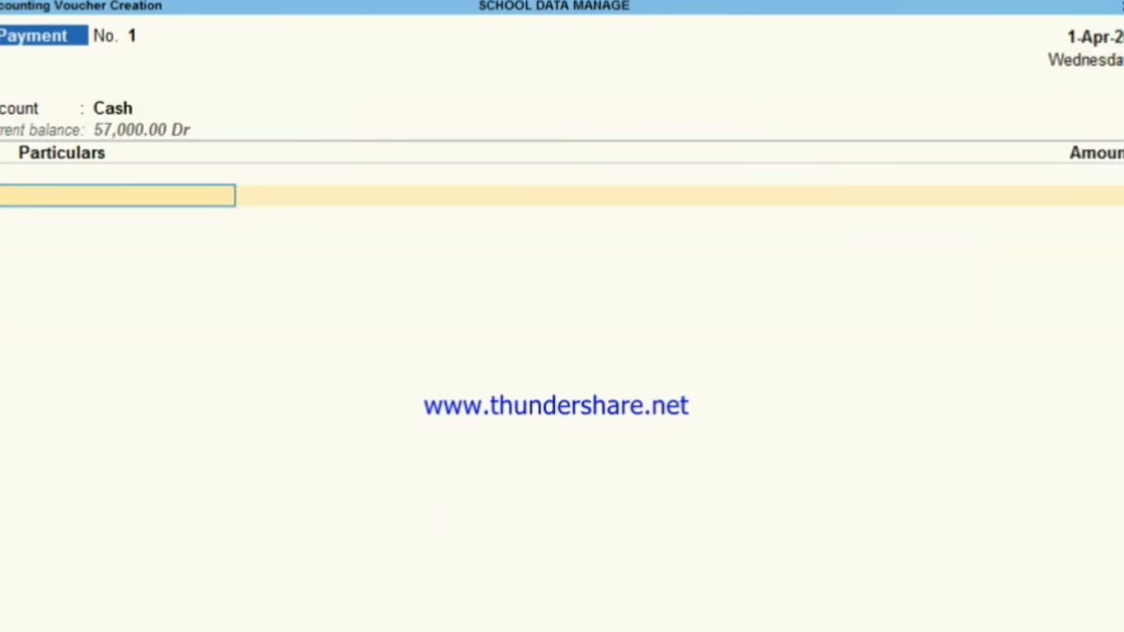
Step: Start a ledger named STAFF SALARY EXP under Direct Expenses, with type of ledger and GST set to Not Applicable
key(alt+c)
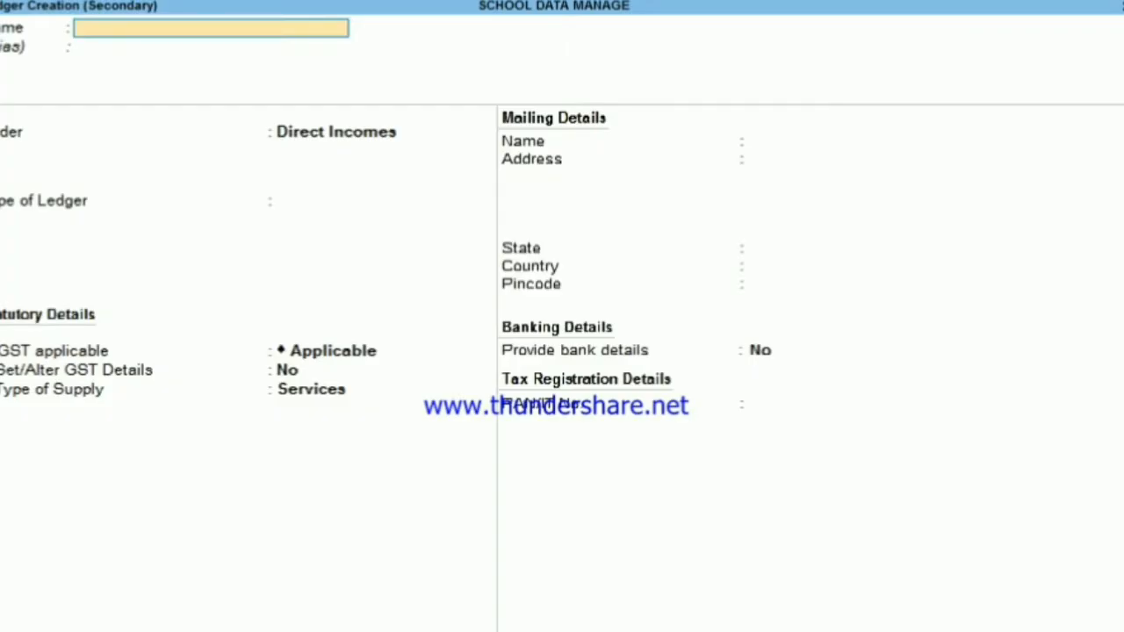
text(STAFF SALARY EXP)
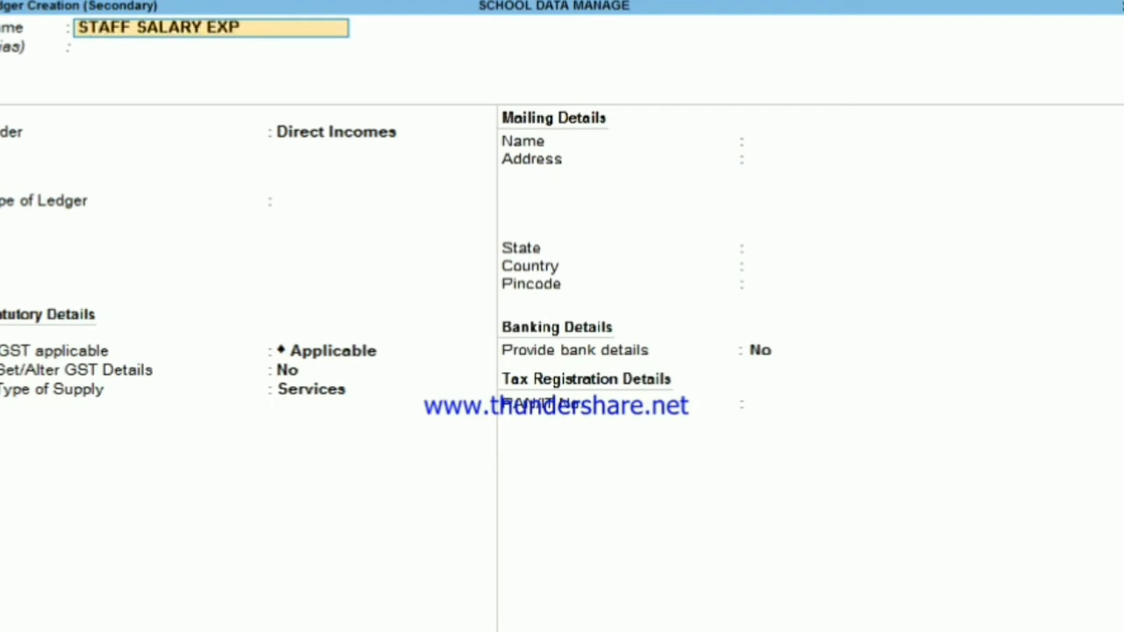
key(Return)
key(Return)
text(DI)
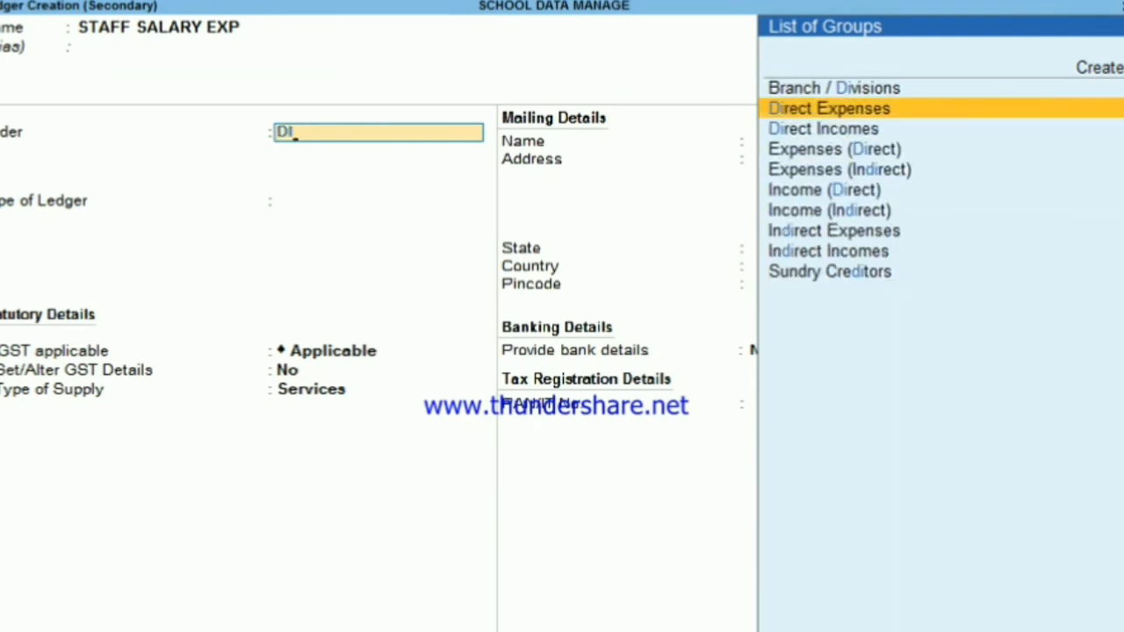
key(Return)
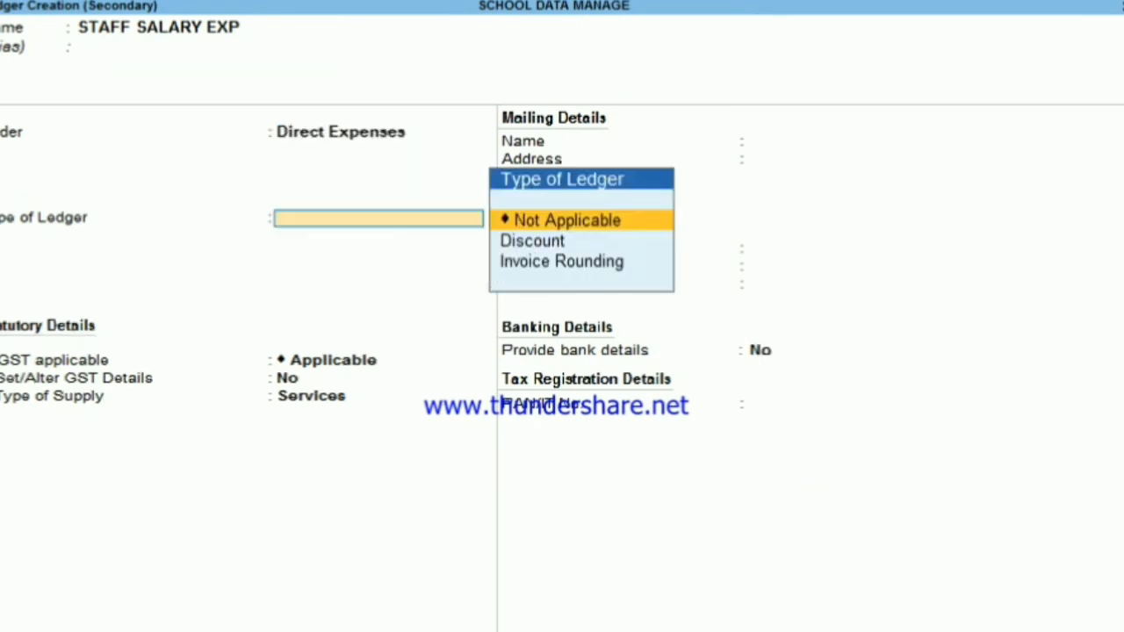
key(Return)
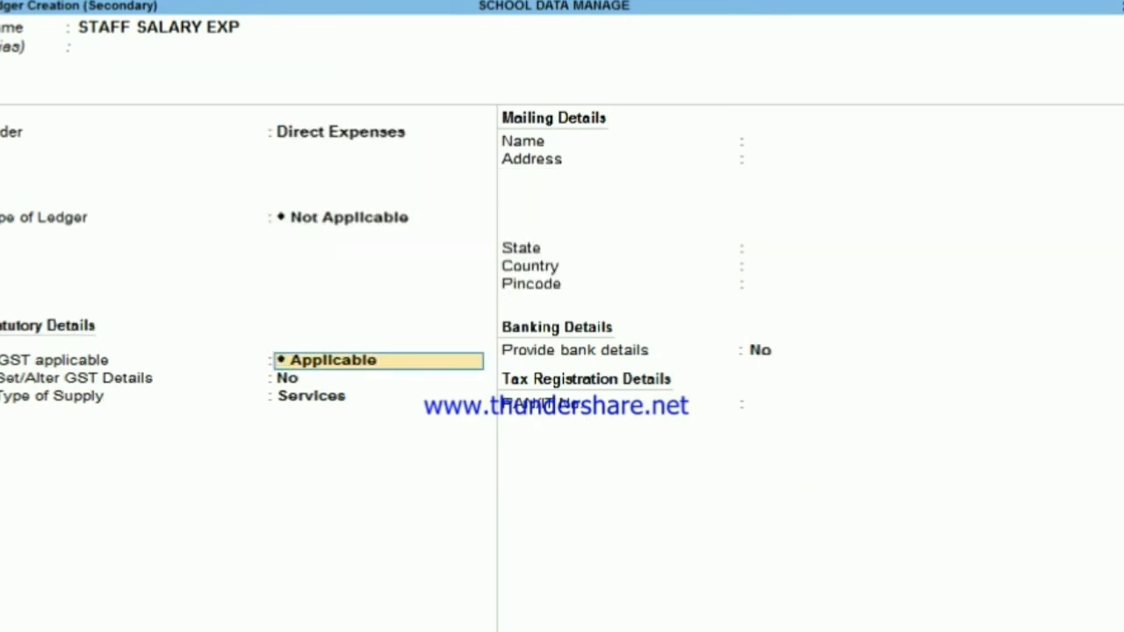
key(Down)
key(Return)
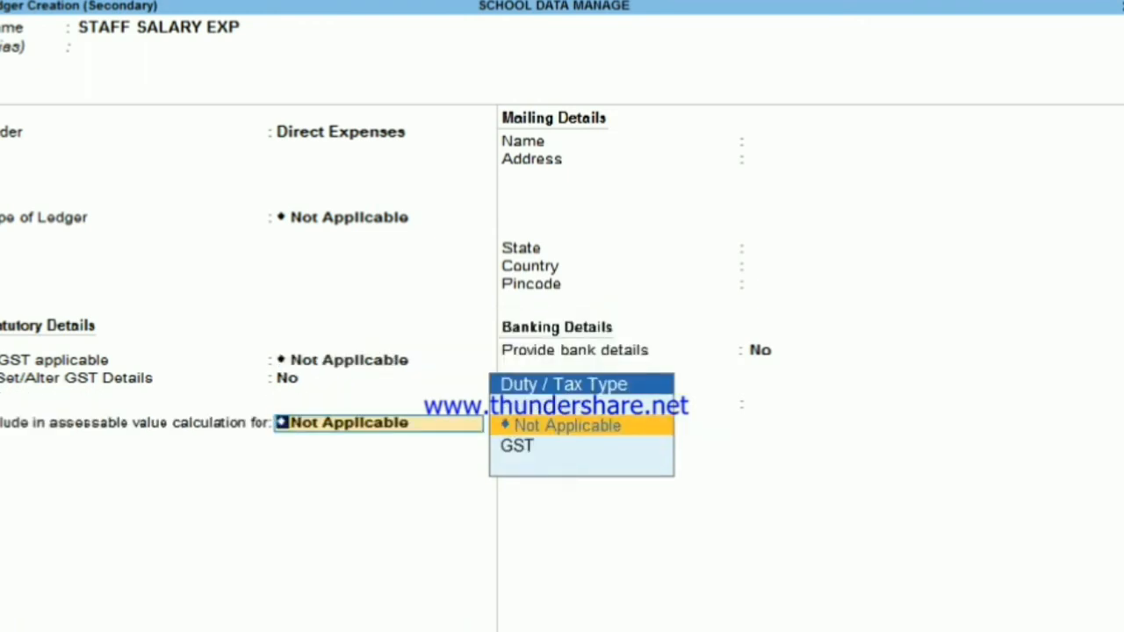
Step: Accept the new ledger's Name and Alias details as STAFF SALARY EXP with no alias
key(ctrl+i)
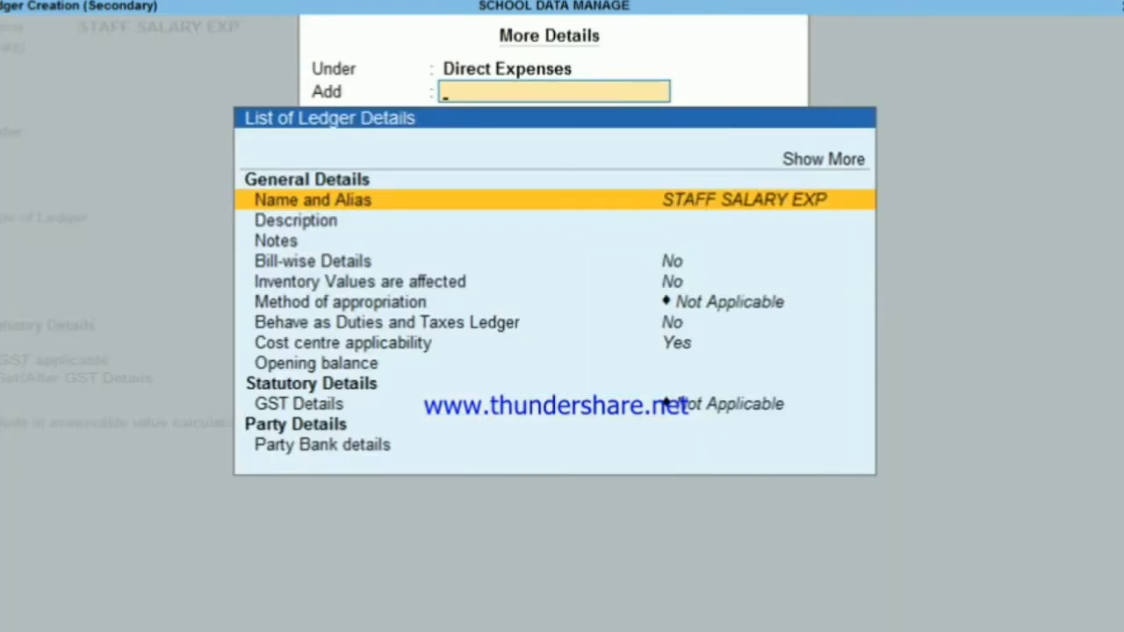
key(Return)
key(BackSpace)
key(Return)
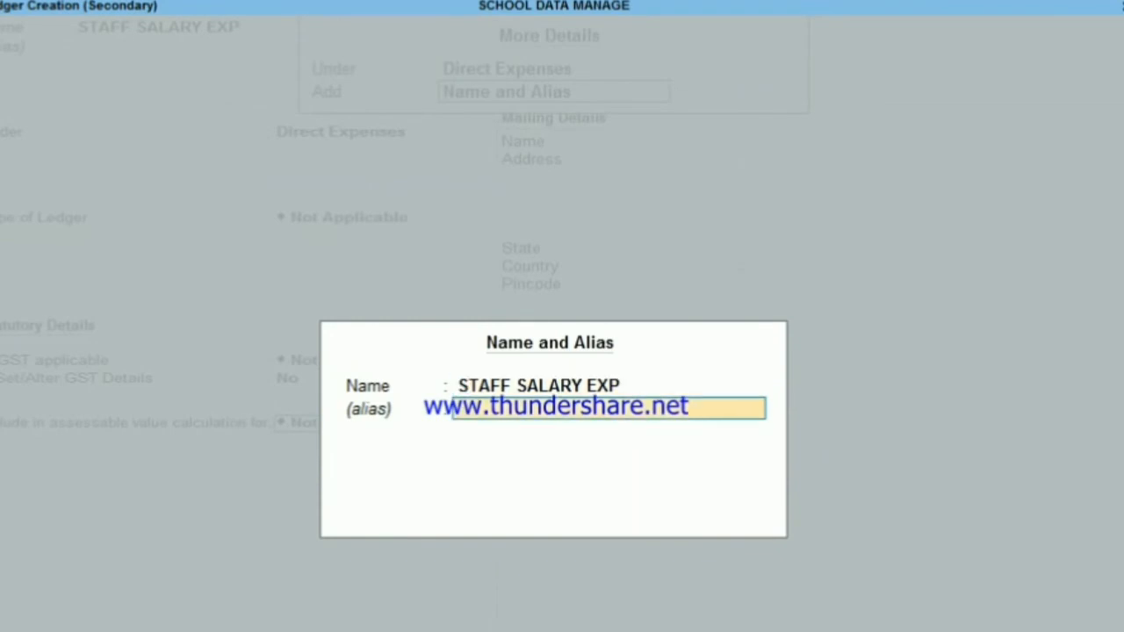
key(Return)
Step: Open the additional details of the STAFF SALARY EXP ledger and accept Yes for cost centre applicability
key(ctrl+i)
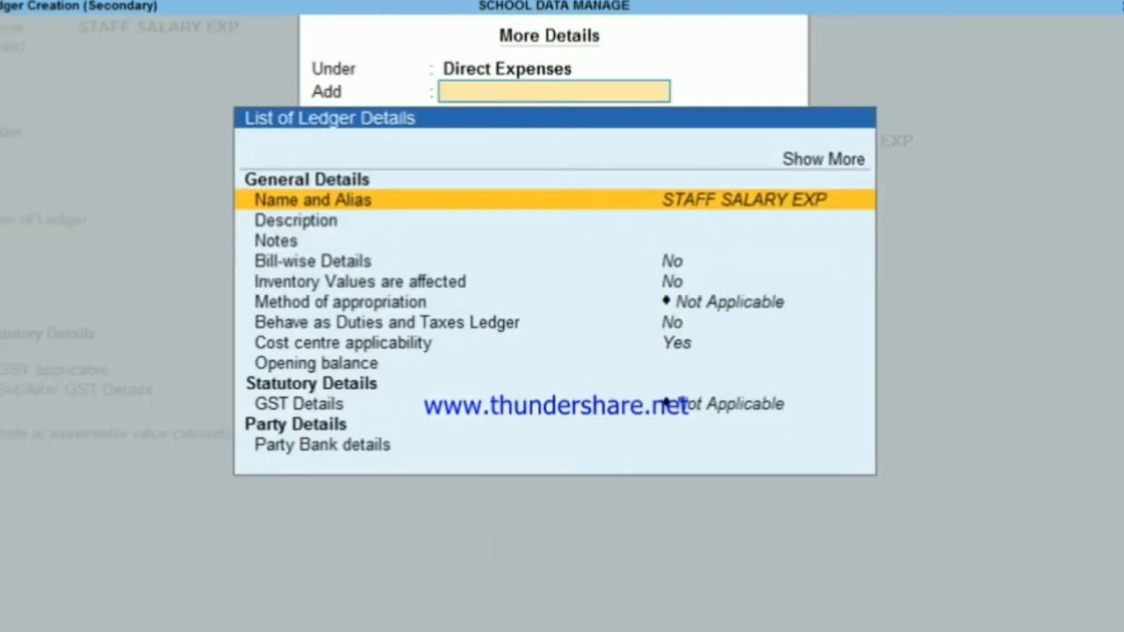
key(Down)
key(Down)
key(Down)
key(Down)
key(Down)
key(Down)
key(Down)
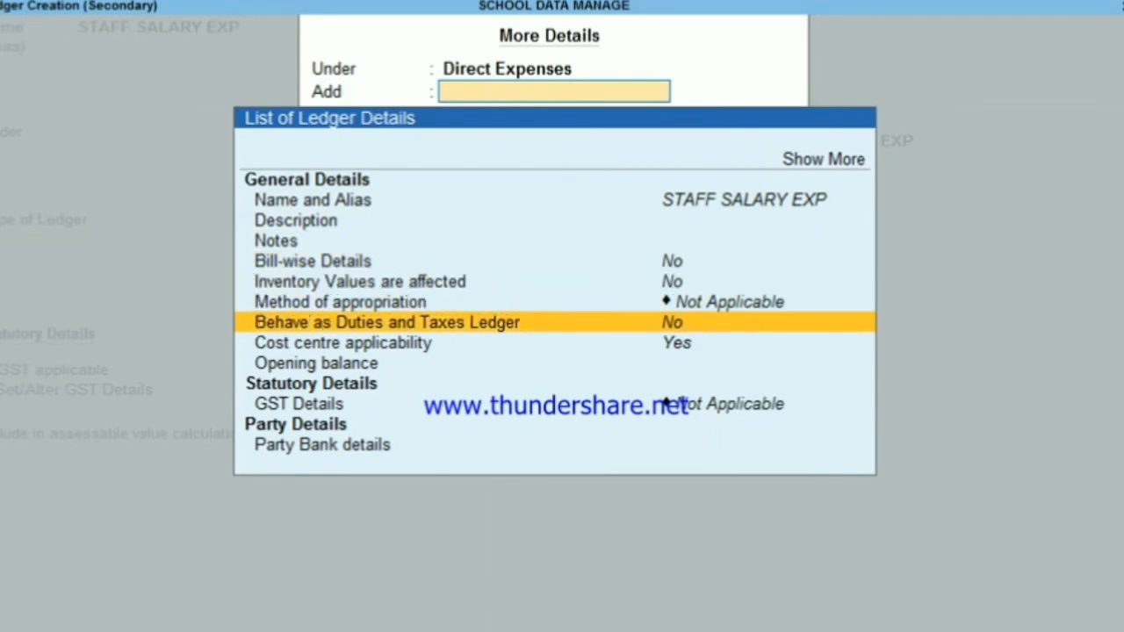
key(Return)
key(Return)
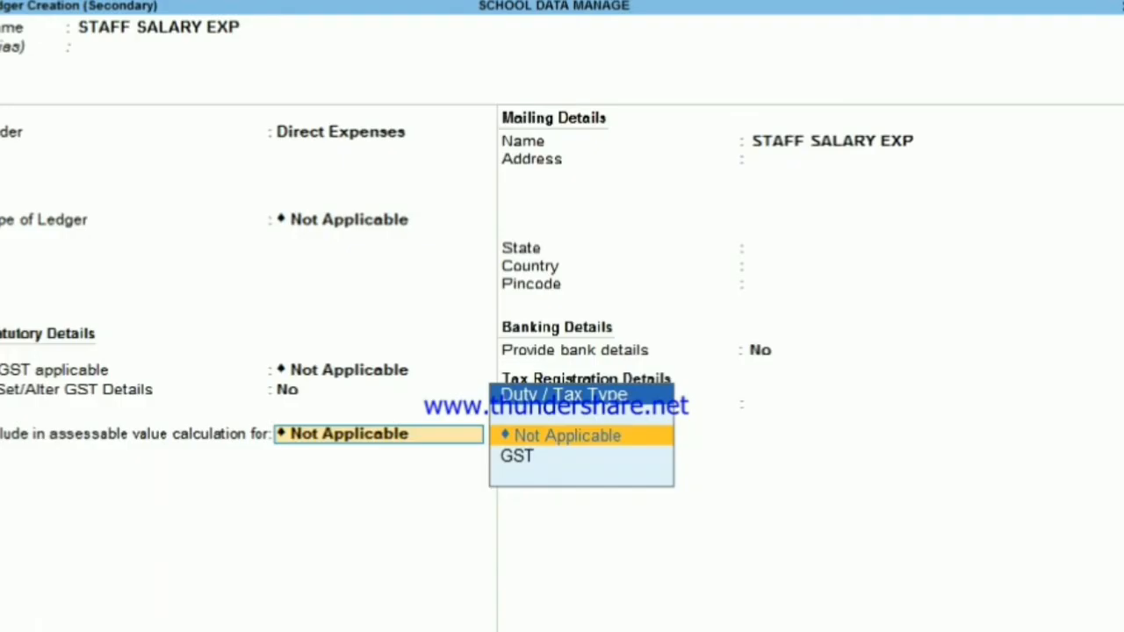
Step: Keep the STAFF SALARY EXP ledger's assessable value calculation as Not Applicable and save the ledger
key(Return)
key(Return)
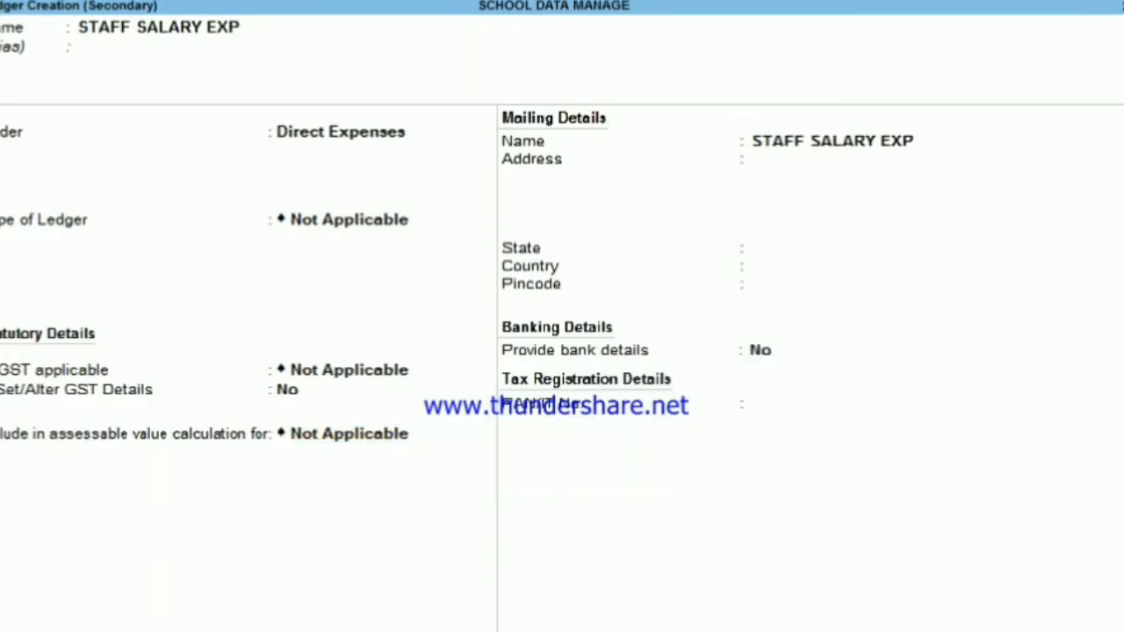
key(Return)
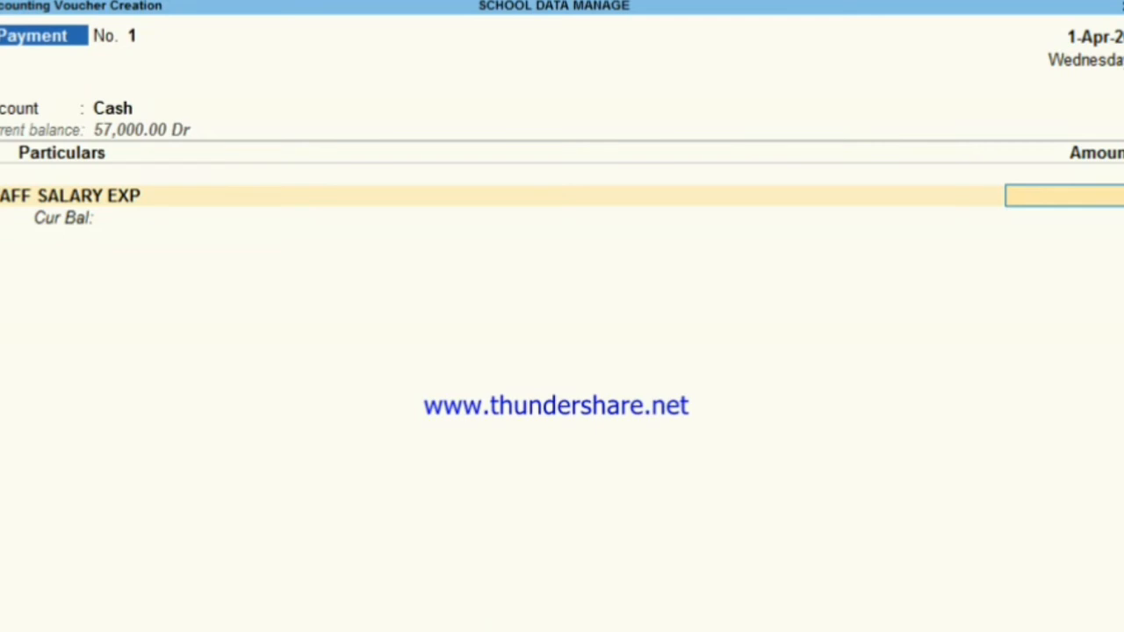
Step: Set the STAFF SALARY EXP payment amount to 20000 and choose TEACHERS STAFF as its cost category
text(20000)
key(Return)
key(Down)
key(Down)
key(Down)
key(Down)
key(Down)
key(Down)
key(Down)
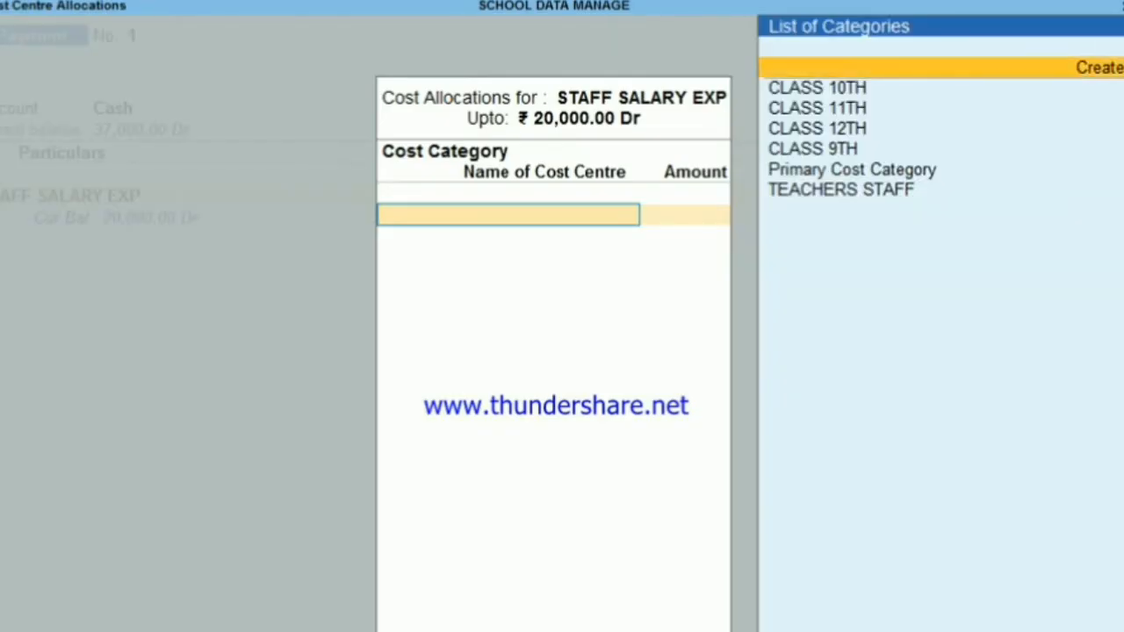
key(Return)
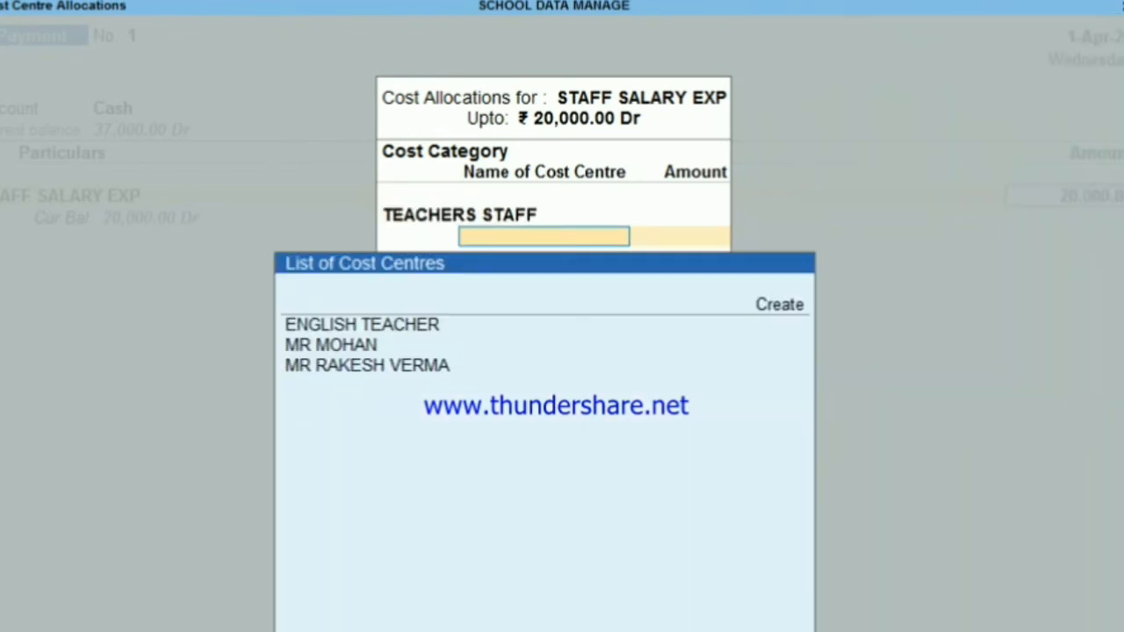
Step: Allocate 10000 of the salary to the first named teacher listed below ENGLISH TEACHER
key(Down)
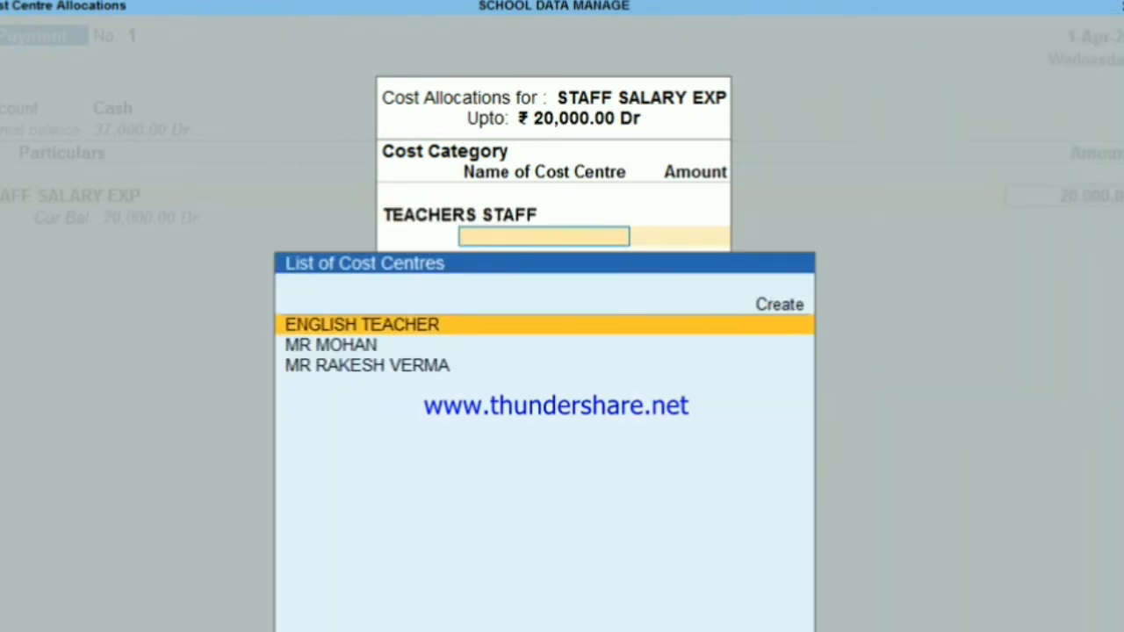
key(Down)
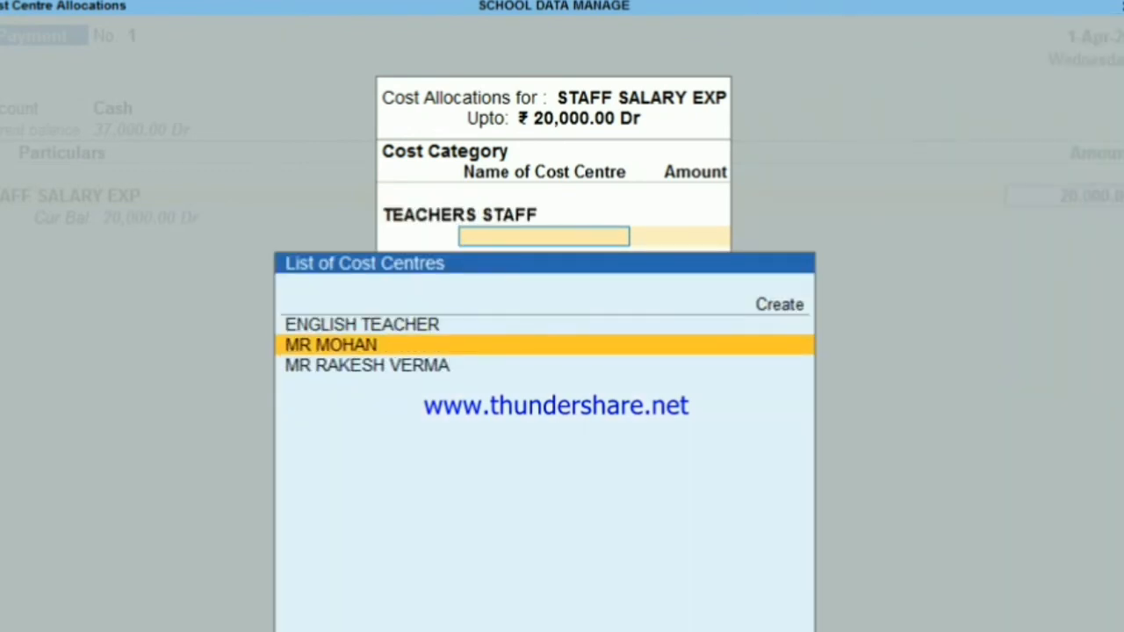
key(Return)
text(10000)
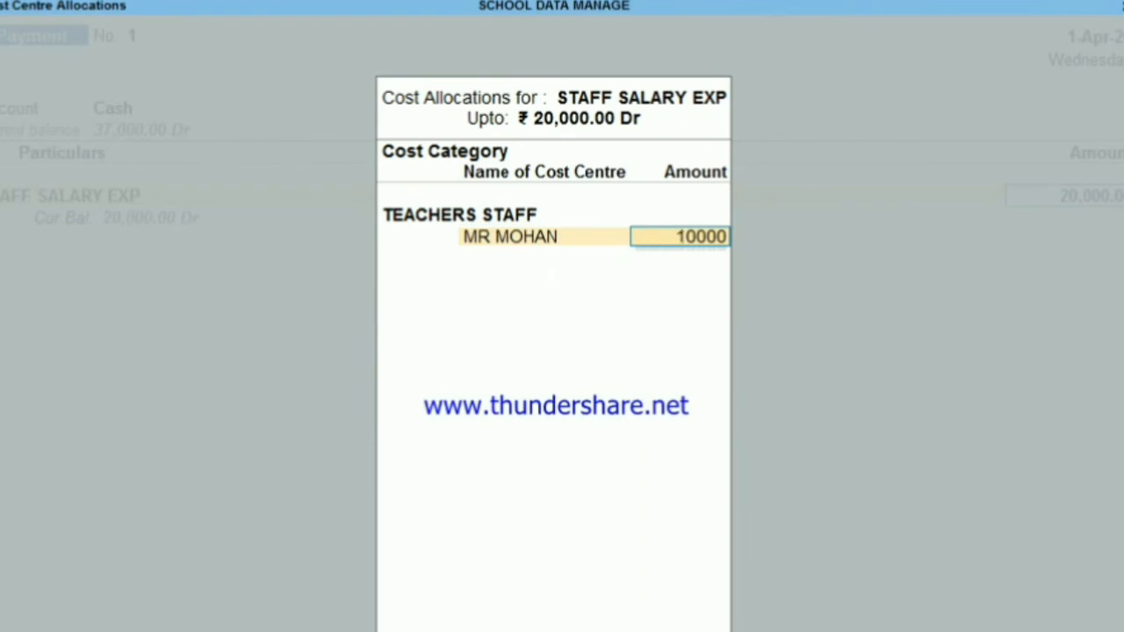
key(Return)
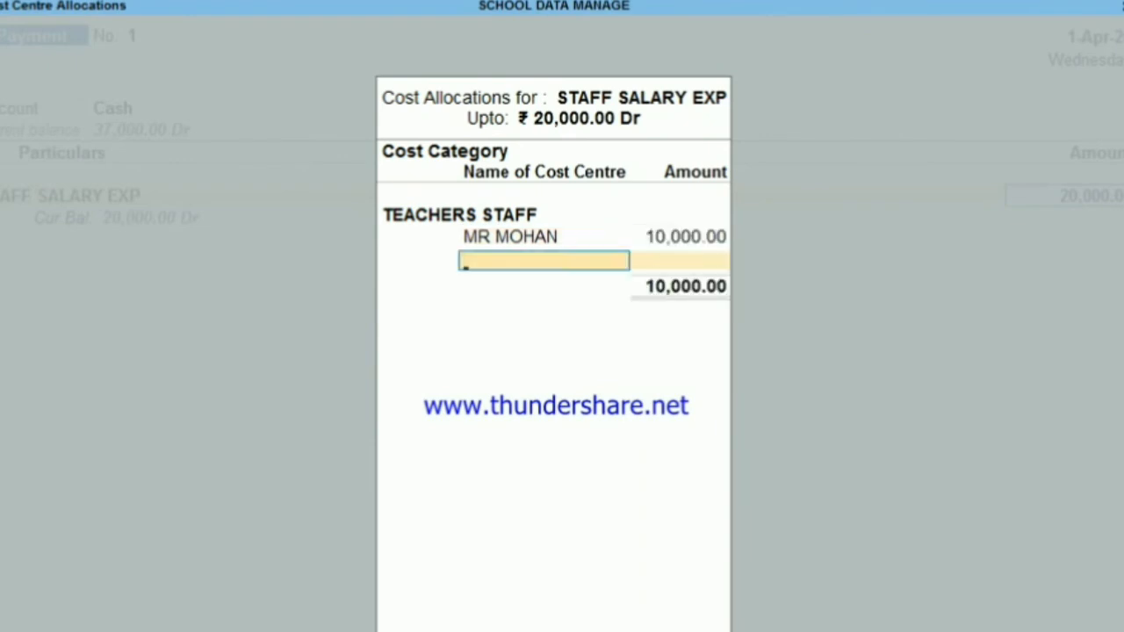
Step: Allocate the remaining 10,000.00 to the last teacher in the cost centre list and save the payment voucher
key(Down)
key(Down)
key(Return)
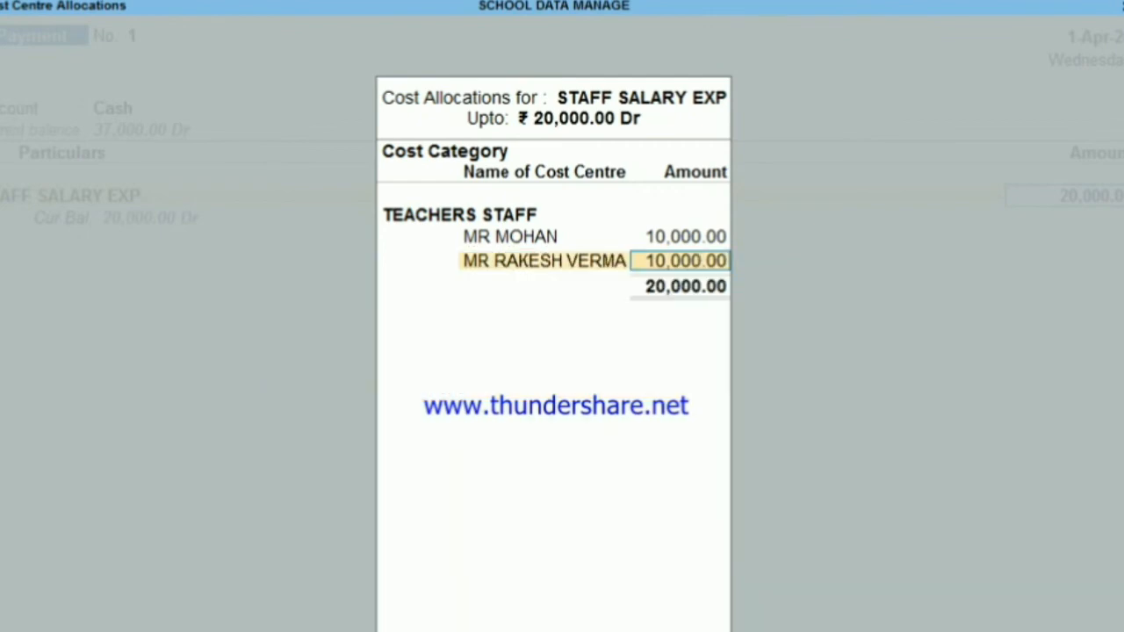
key(Return)
key(Return)
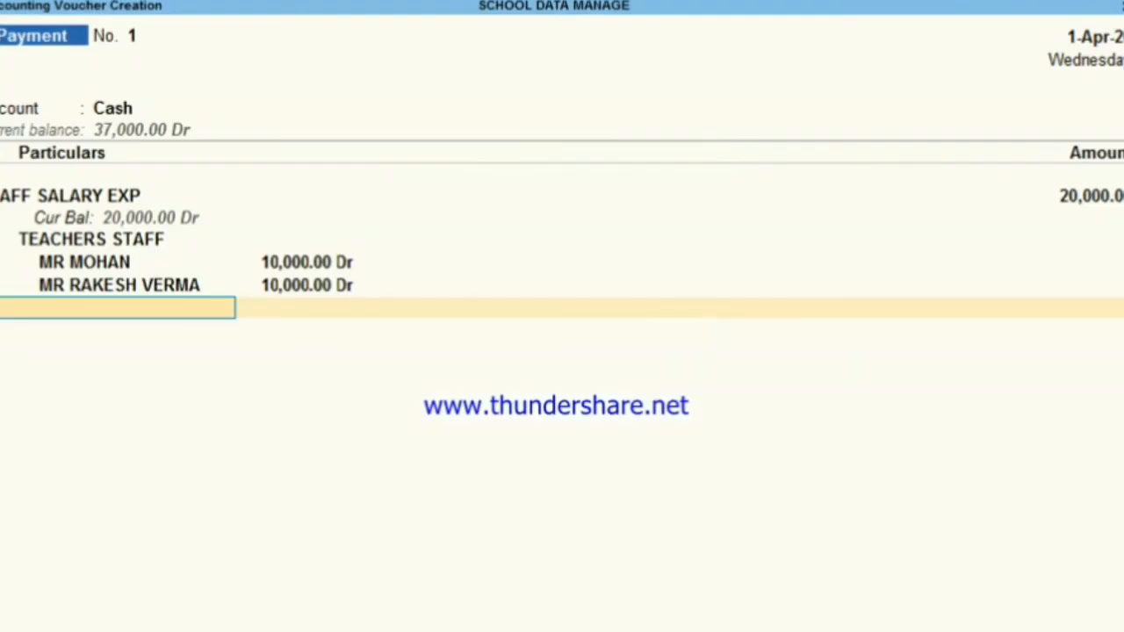
key(Return)
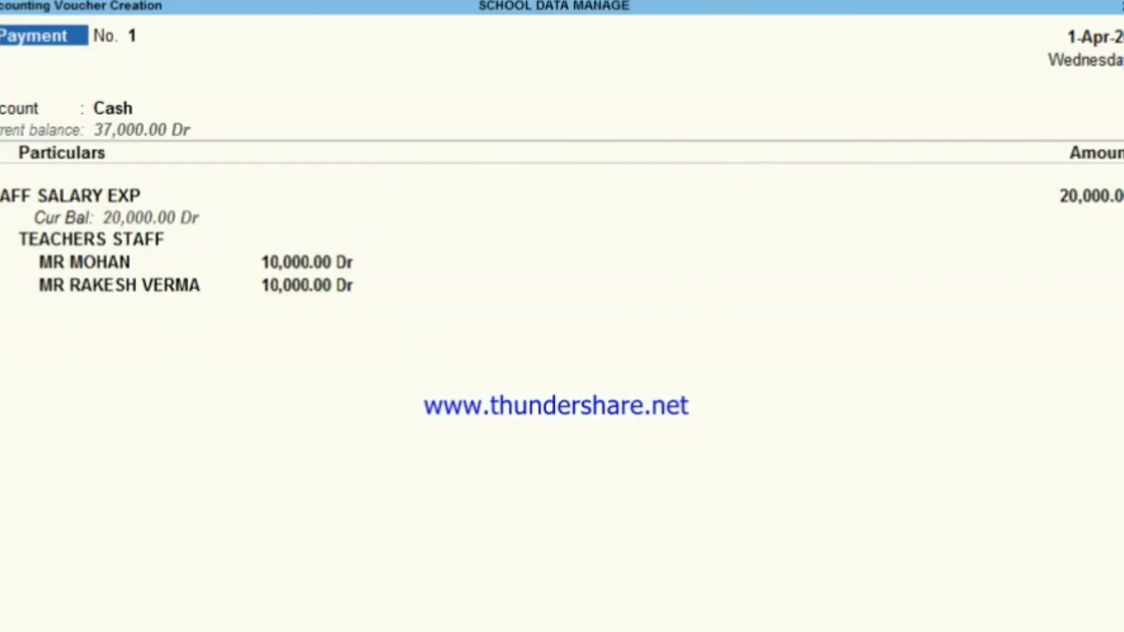
key(Return)
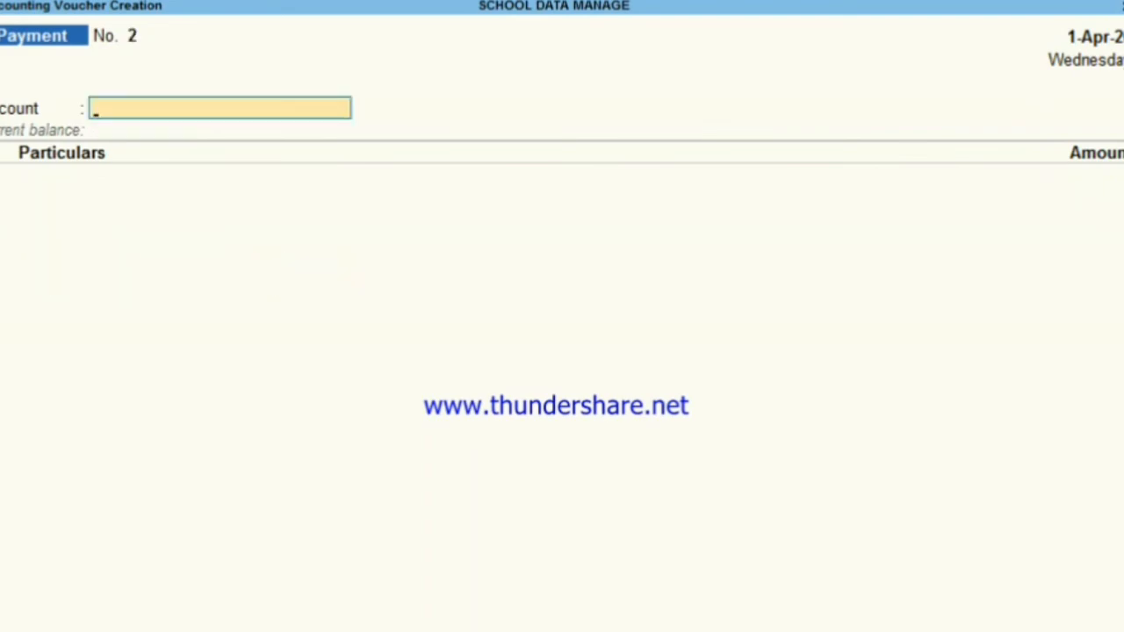
Step: Leave voucher entry and open the cost centre Category Summary report
key(Escape)
key(Down)
key(Down)
key(Down)
key(Down)
key(Down)
key(Down)
key(Down)
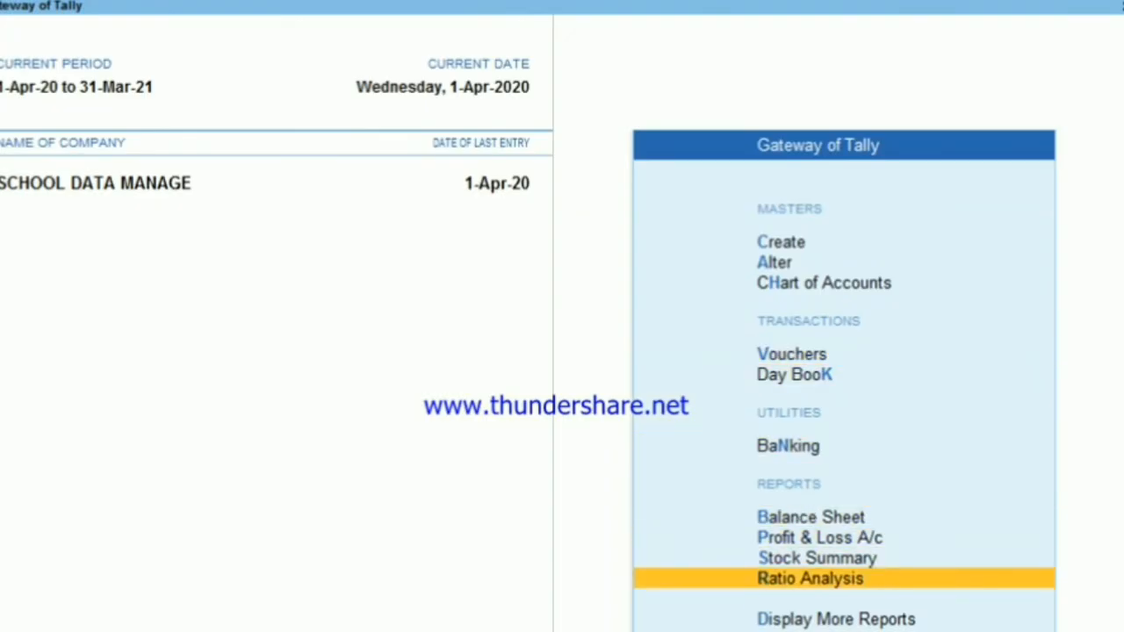
key(Return)
key(Down)
key(Down)
key(Down)
key(Down)
key(Down)
key(Down)
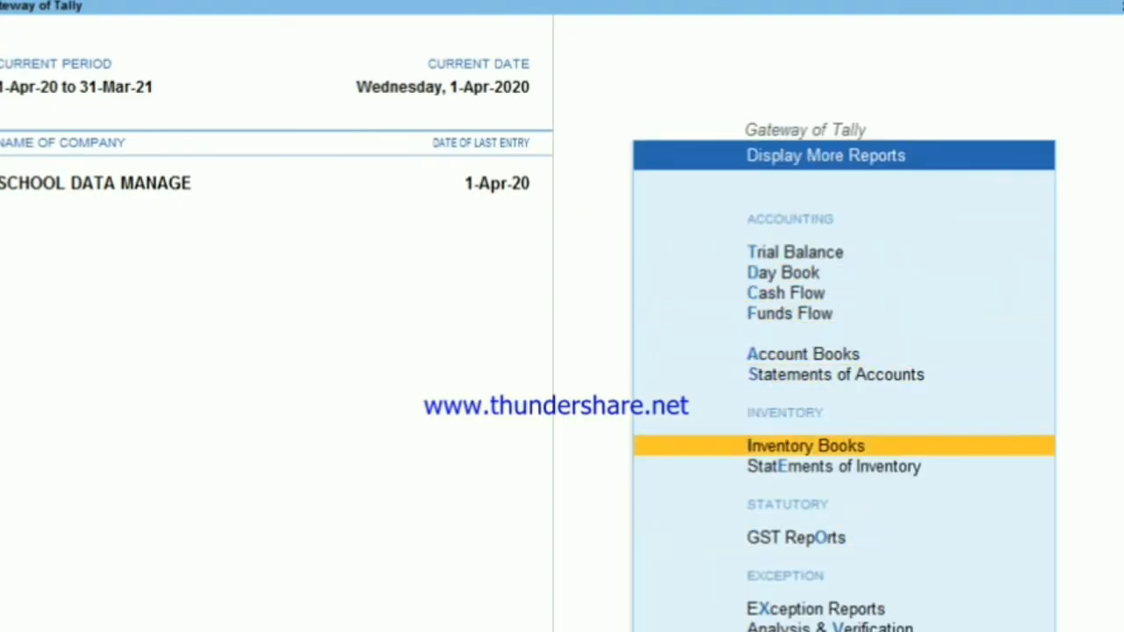
key(Up)
key(Return)
key(Down)
key(Return)
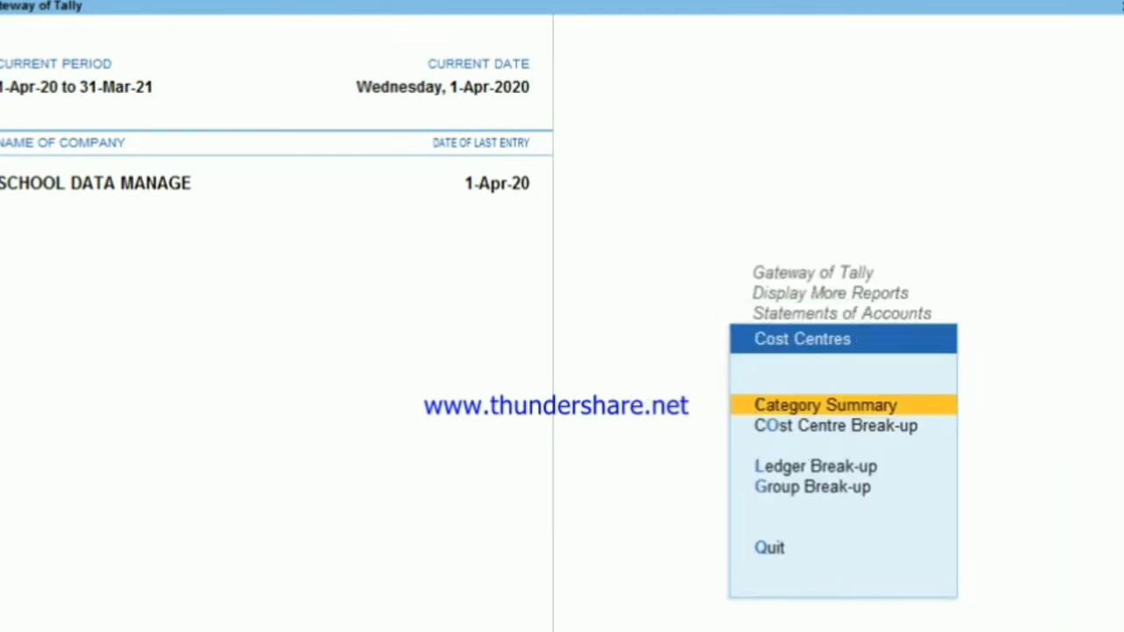
key(Return)
Step: Examine the student fee entries by class and the TEACHERS STAFF salary entries in the Category Summary, and close the report
key(Down)
key(Down)
key(Down)
key(Down)
key(Down)
key(Down)
key(Down)
key(Down)
key(Down)
key(Down)
key(Down)
key(Down)
key(Down)
key(Down)
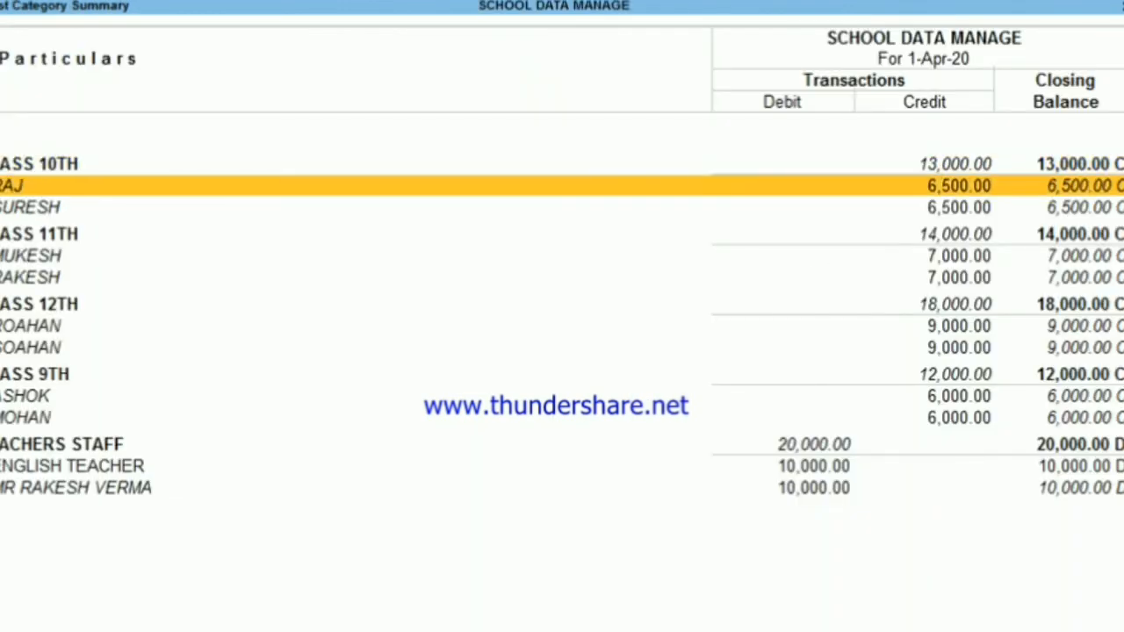
key(Up)
key(Up)
key(Up)
key(Up)
key(Up)
key(Up)
key(Up)
key(Up)
key(Up)
key(Up)
key(Up)
key(Up)
key(Up)
key(Up)
key(Down)
key(Down)
key(Down)
key(Down)
key(Down)
key(Down)
key(Down)
key(Down)
key(Down)
key(Down)
key(Down)
key(Down)
key(Down)
key(Down)
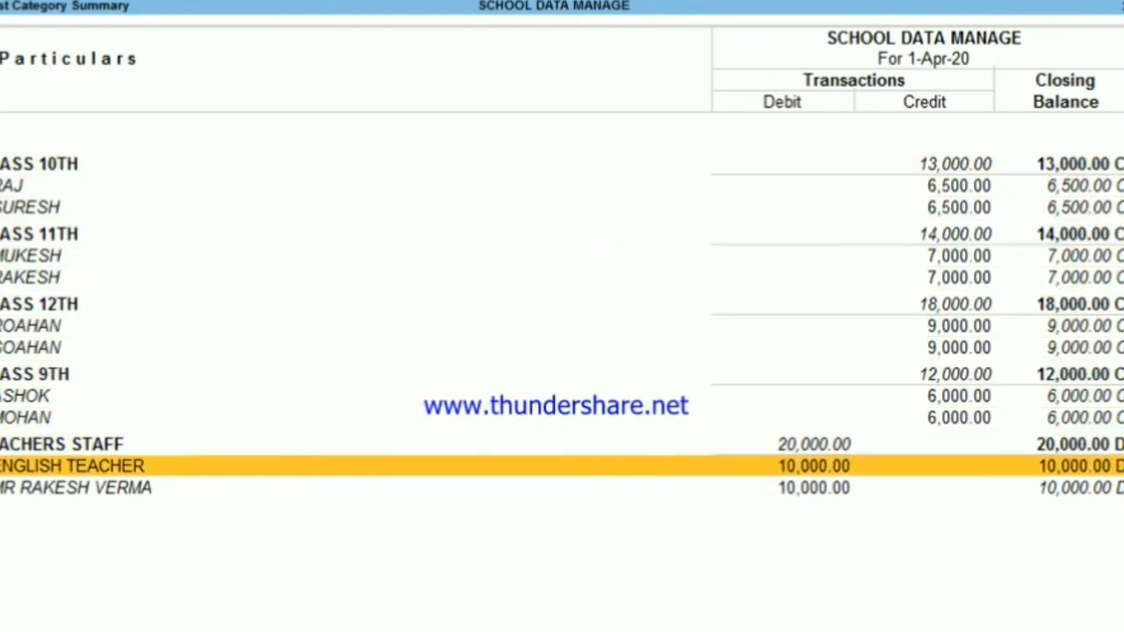
key(Escape)
key(Escape)
key(Escape)
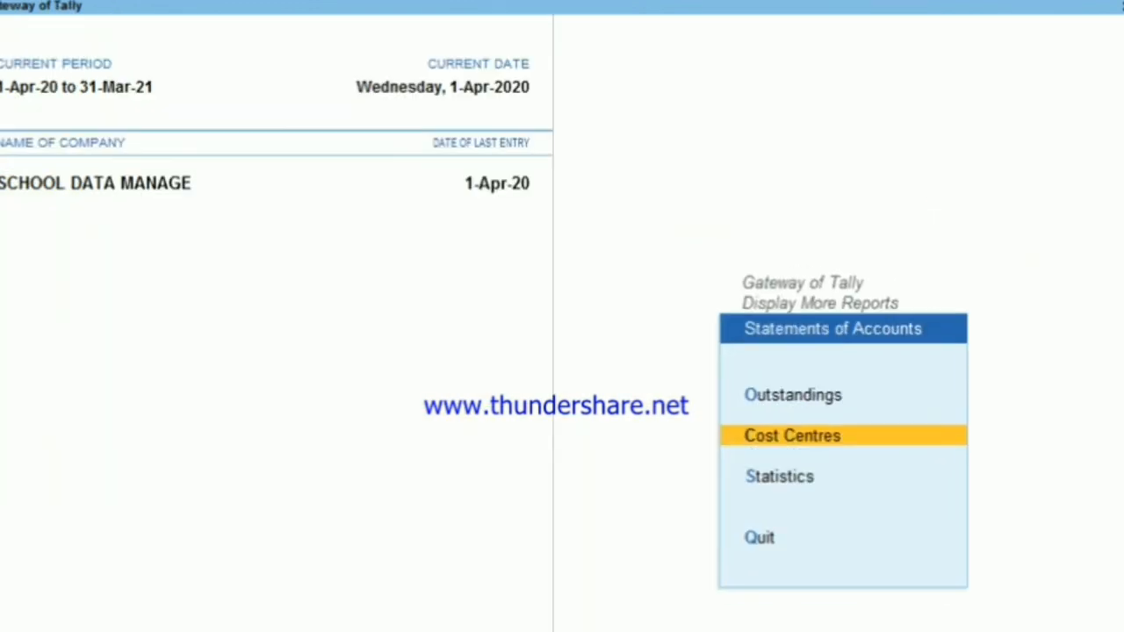
key(Escape)
Step: Open the Balance Sheet and review its liabilities down to the Profit & Loss A/c entry
key(Up)
key(Up)
key(Up)
key(Up)
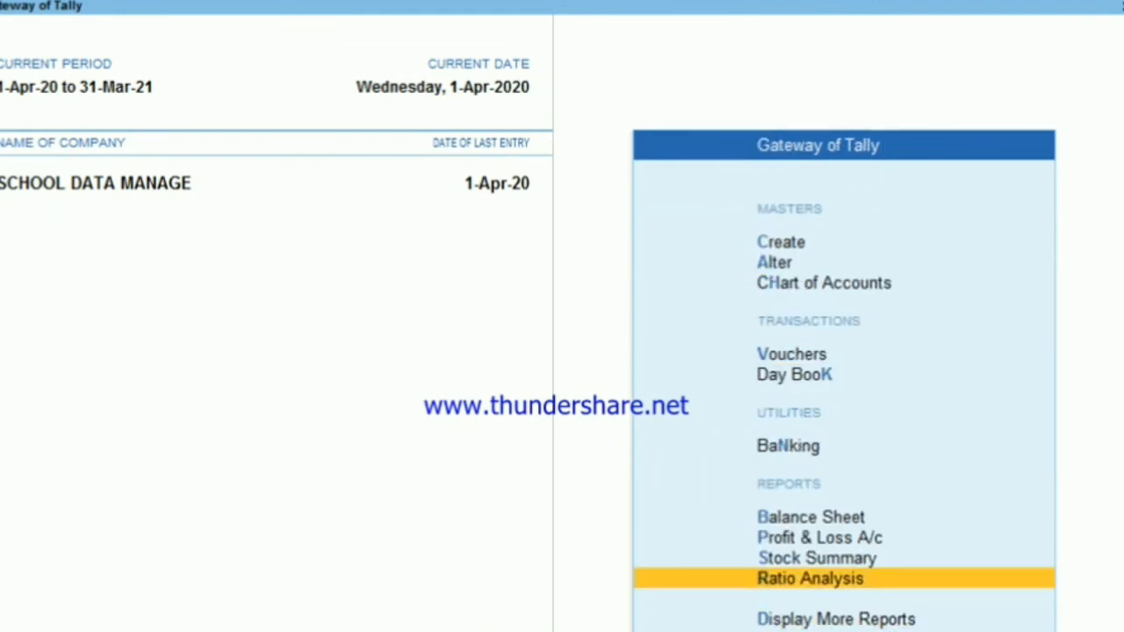
key(Return)
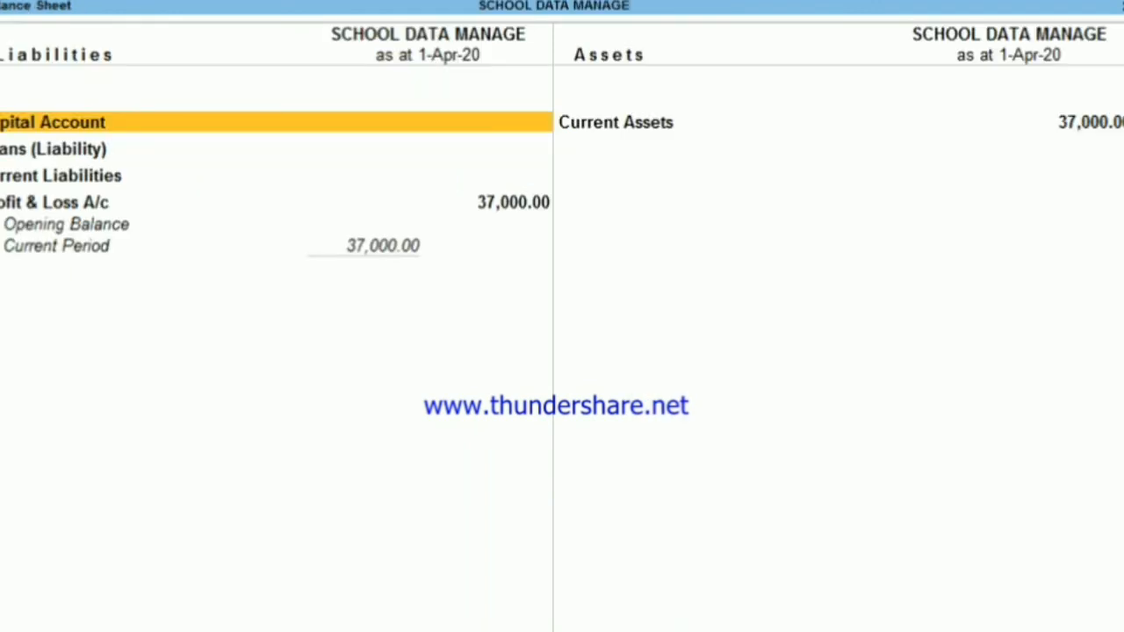
key(Down)
key(Down)
key(Down)
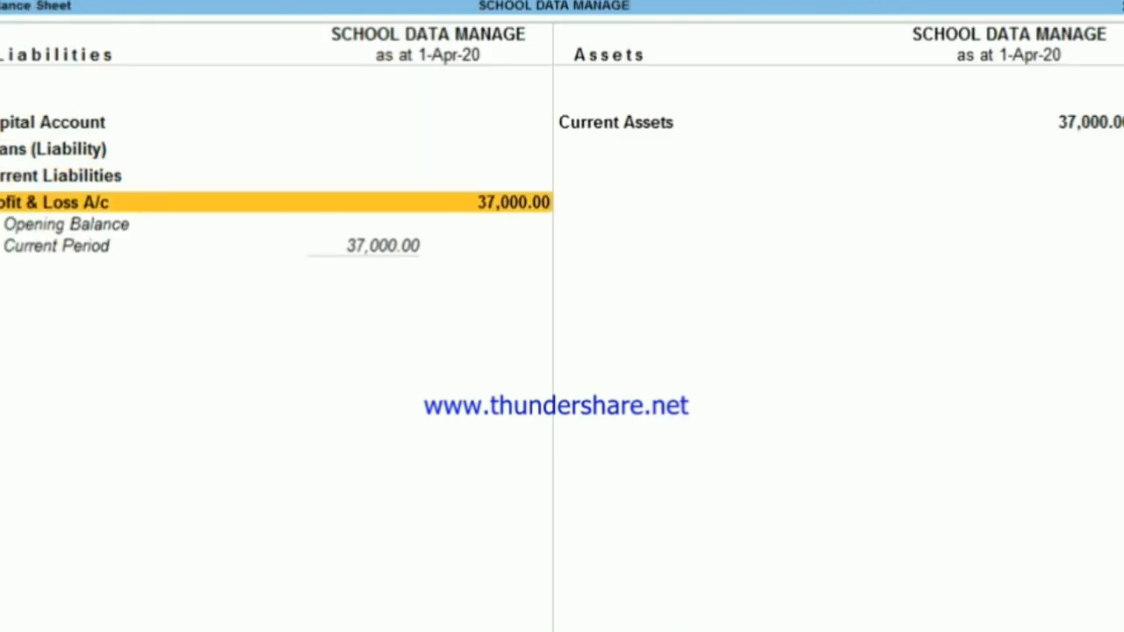
key(Escape)
Step: Open the Profit & Loss A/c in detailed form and review the ledgers under Direct Expenses and Direct Incomes
key(Down)
key(Return)
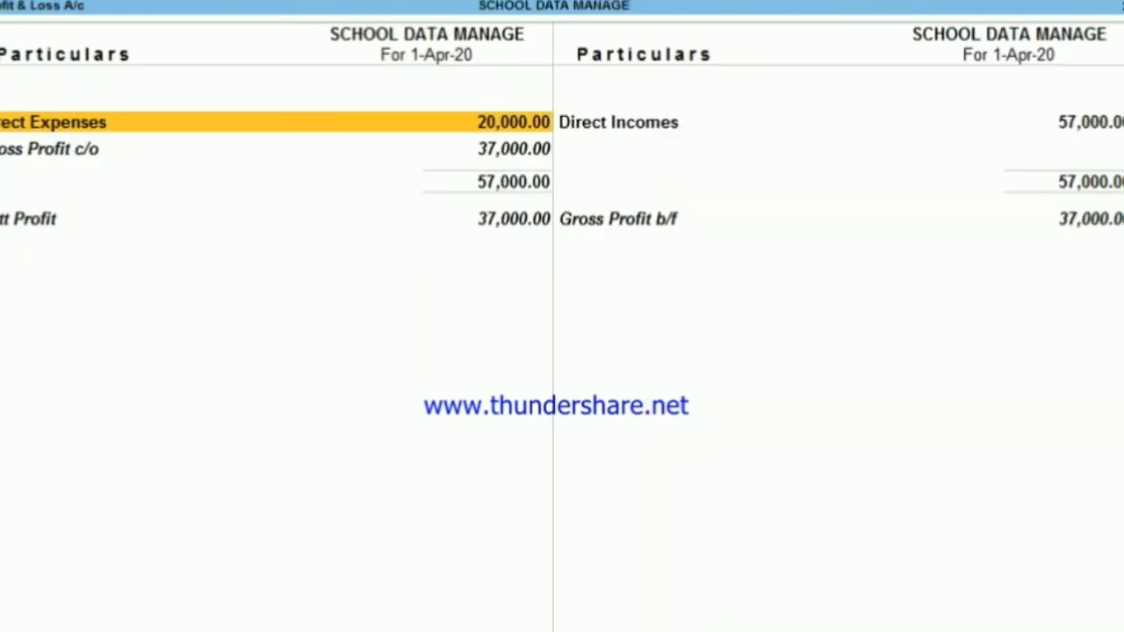
key(alt+F1)
key(Down)
key(Right)
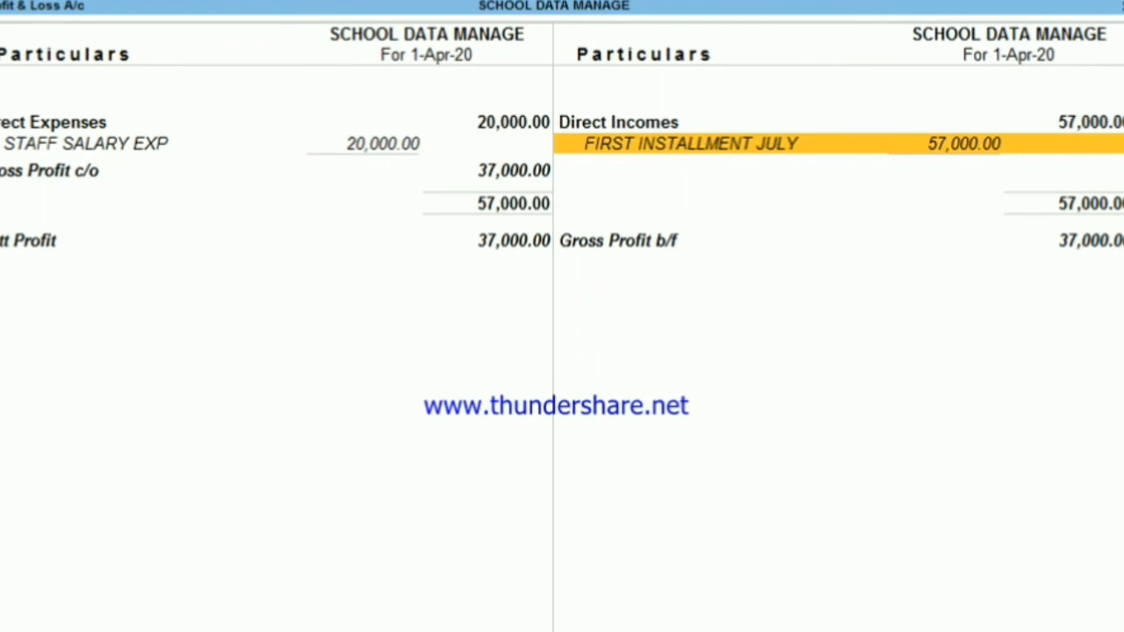
key(Escape)
Step: Start another payment voucher with Cash as its account
key(Up)
key(Up)
key(Up)
key(Up)
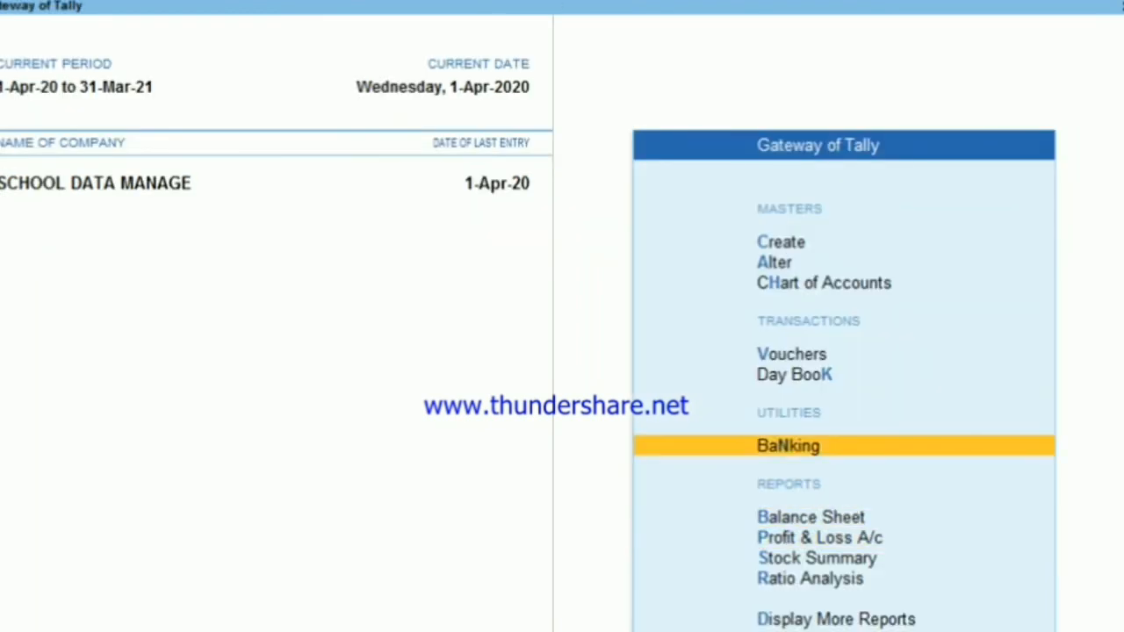
key(Return)
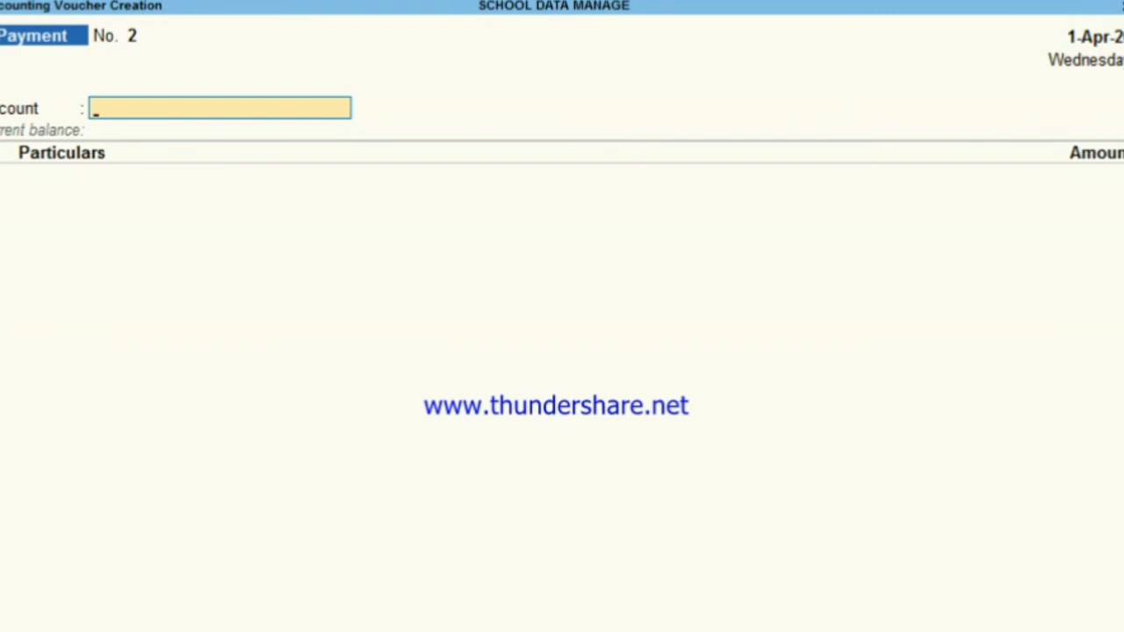
key(Down)
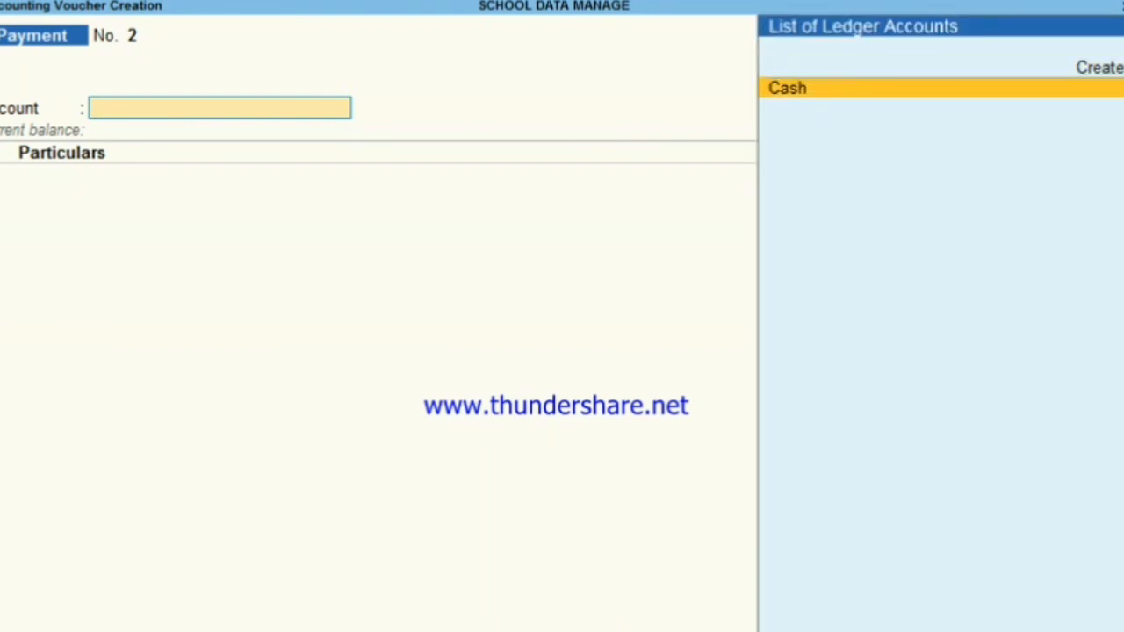
key(Return)
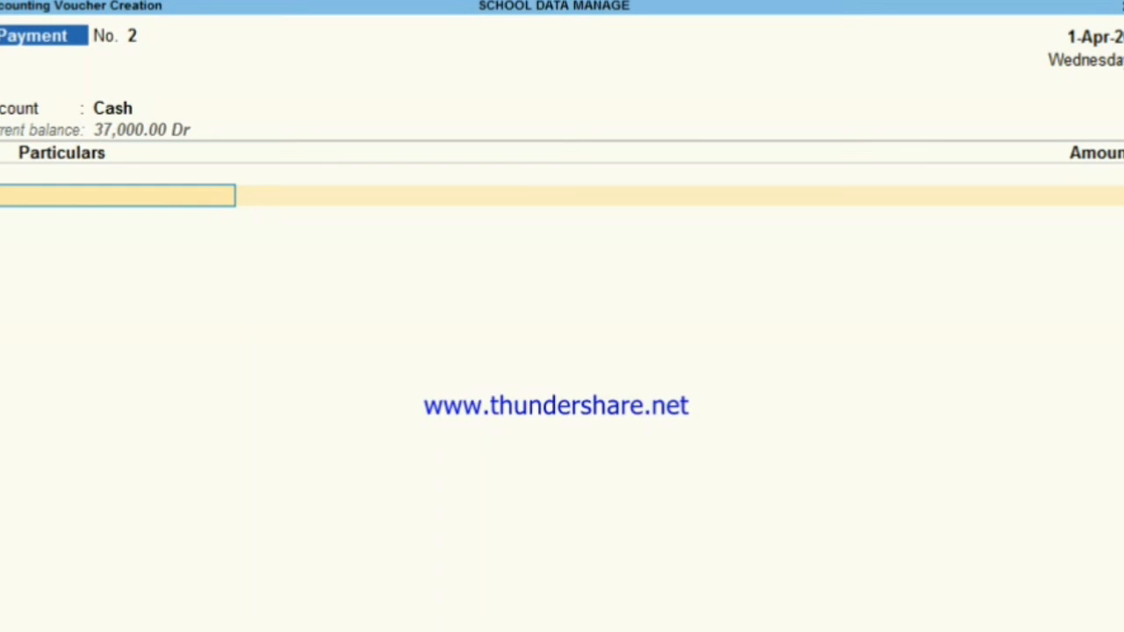
Step: Start a ledger named OTHER EXP under Indirect Expenses, with type of ledger Not Applicable
key(alt+c)
text(OT)
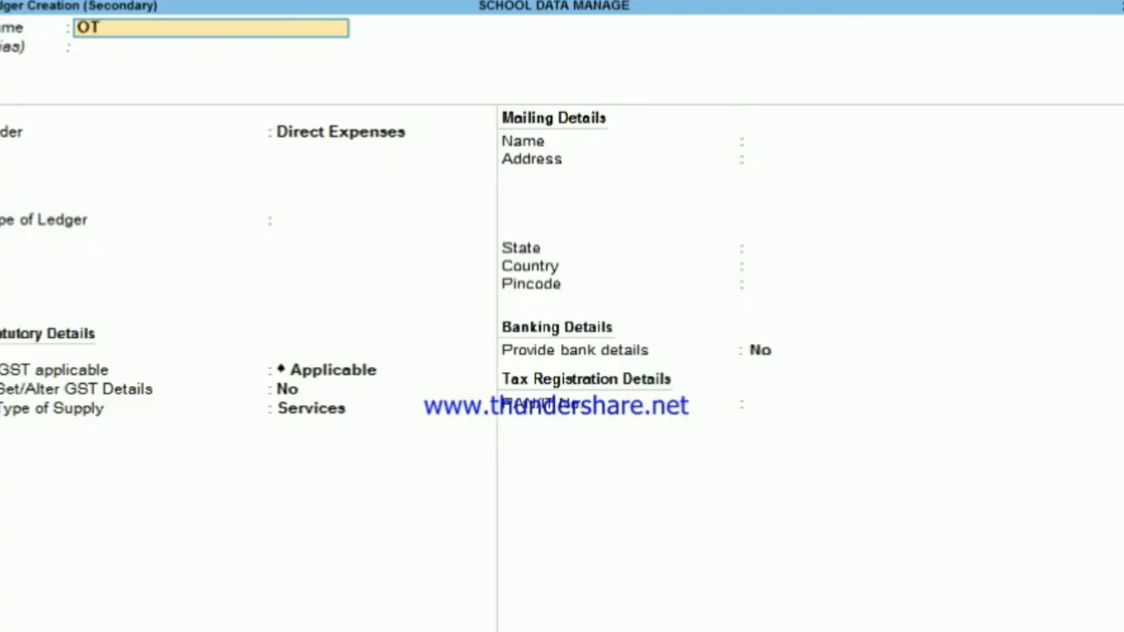
text(HER EXP)
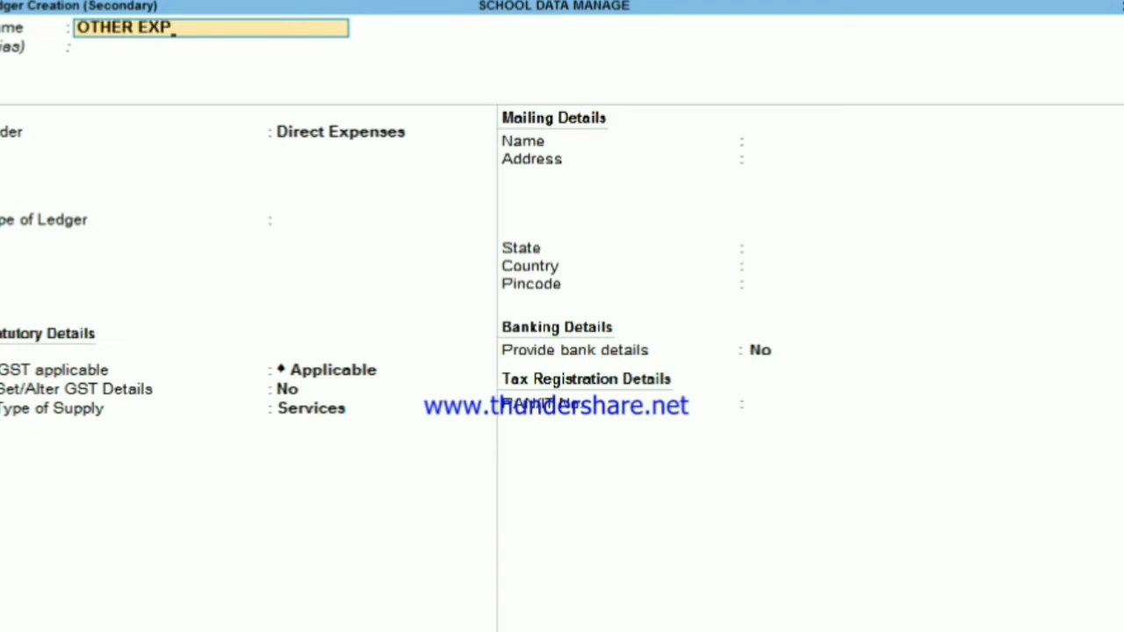
key(Return)
text(IN)
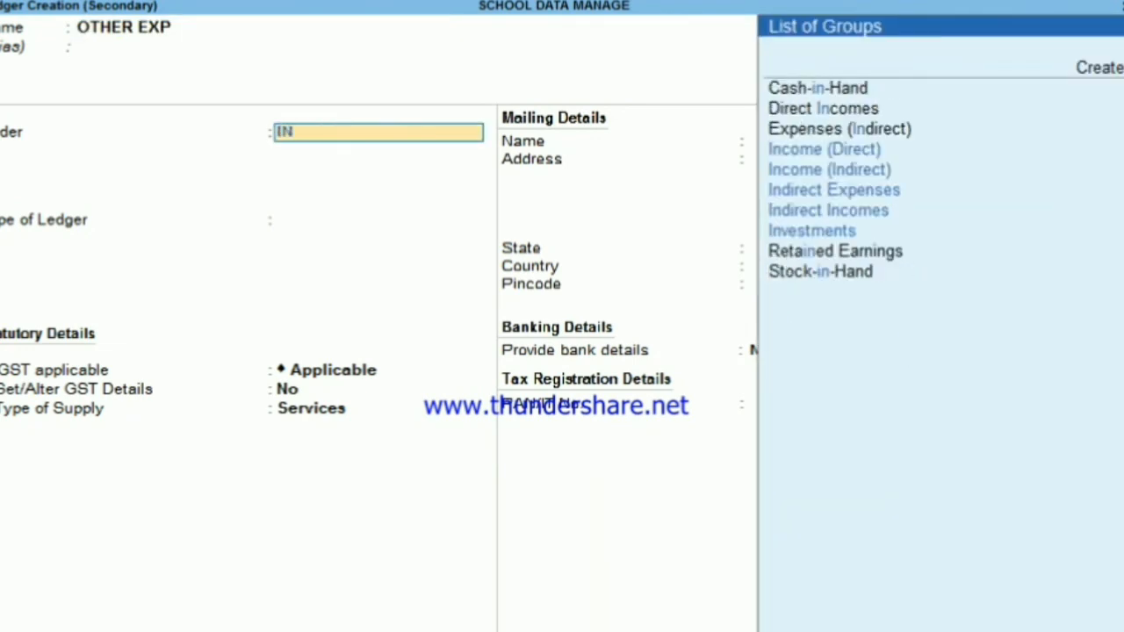
key(Down)
key(Down)
key(Down)
key(Down)
key(Down)
key(Down)
key(Down)
key(Up)
key(Up)
key(Up)
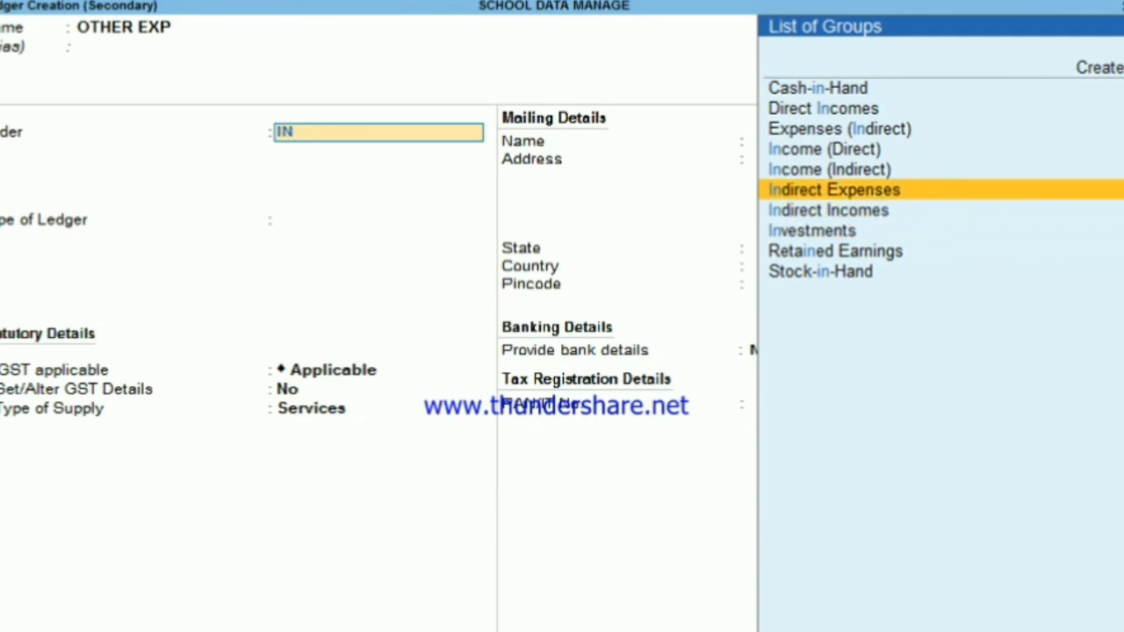
key(Down)
key(Return)
key(Return)
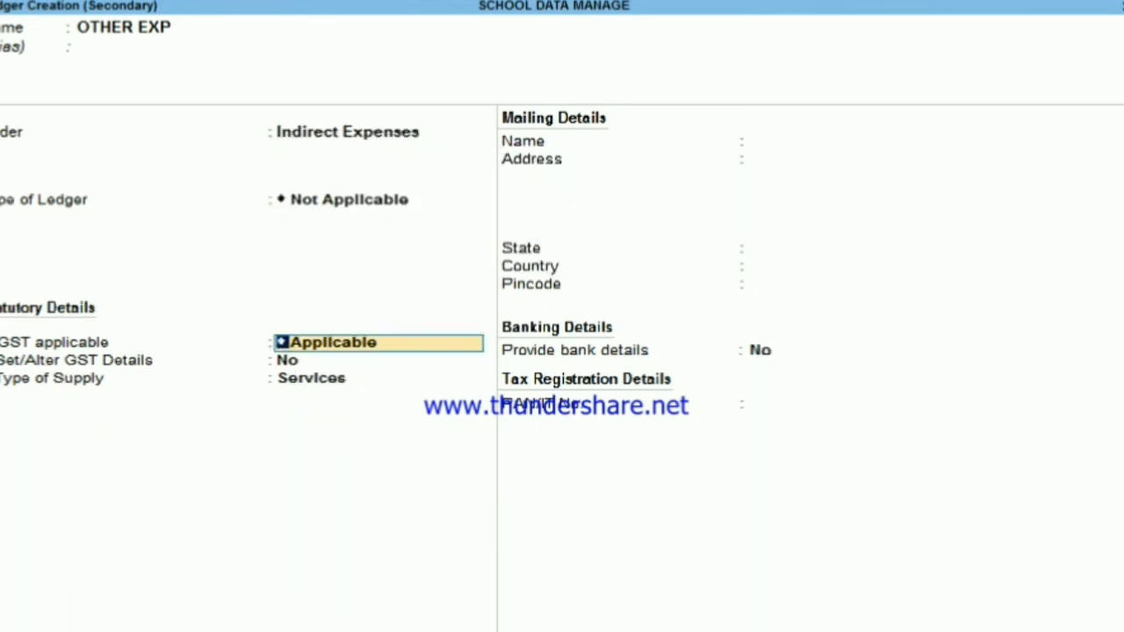
Step: Set GST applicability and the assessable value calculation of the OTHER EXP ledger to Not Applicable
key(Down)
key(Return)
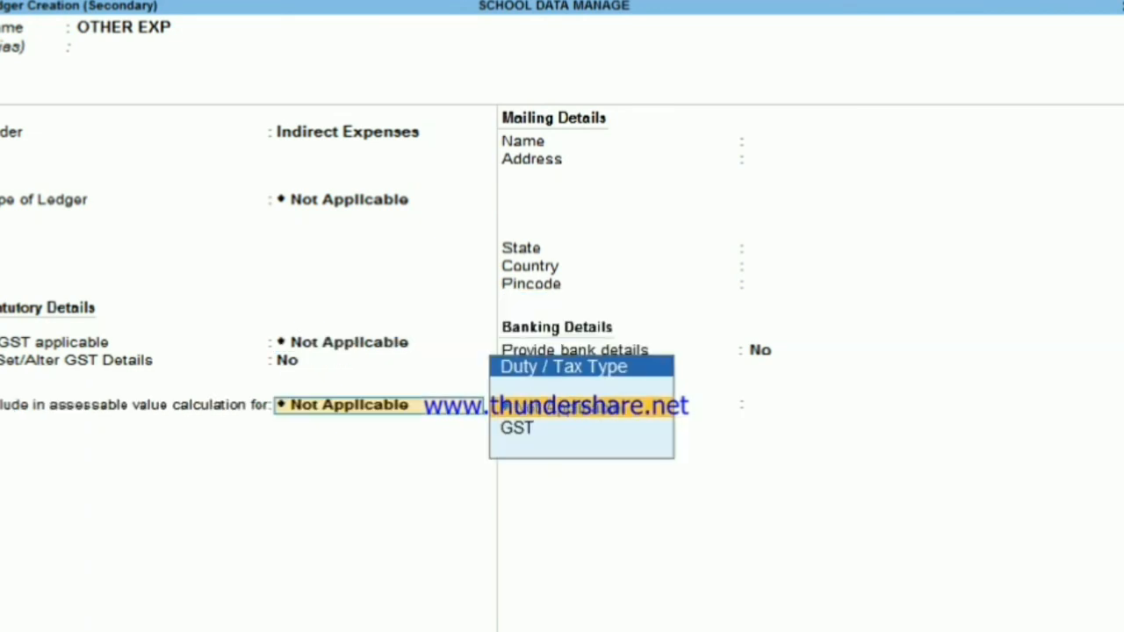
key(Return)
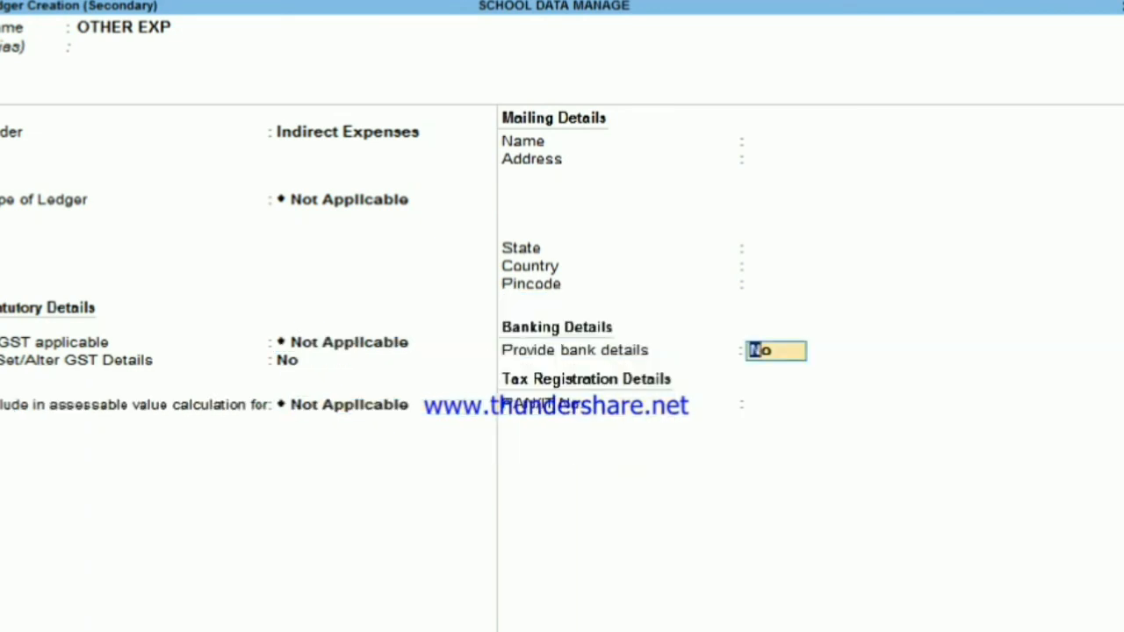
Step: Turn off cost centre applicability for the OTHER EXP ledger in its additional details and save the ledger
key(ctrl+i)
key(Down)
key(Down)
key(Down)
key(Down)
key(Down)
key(Down)
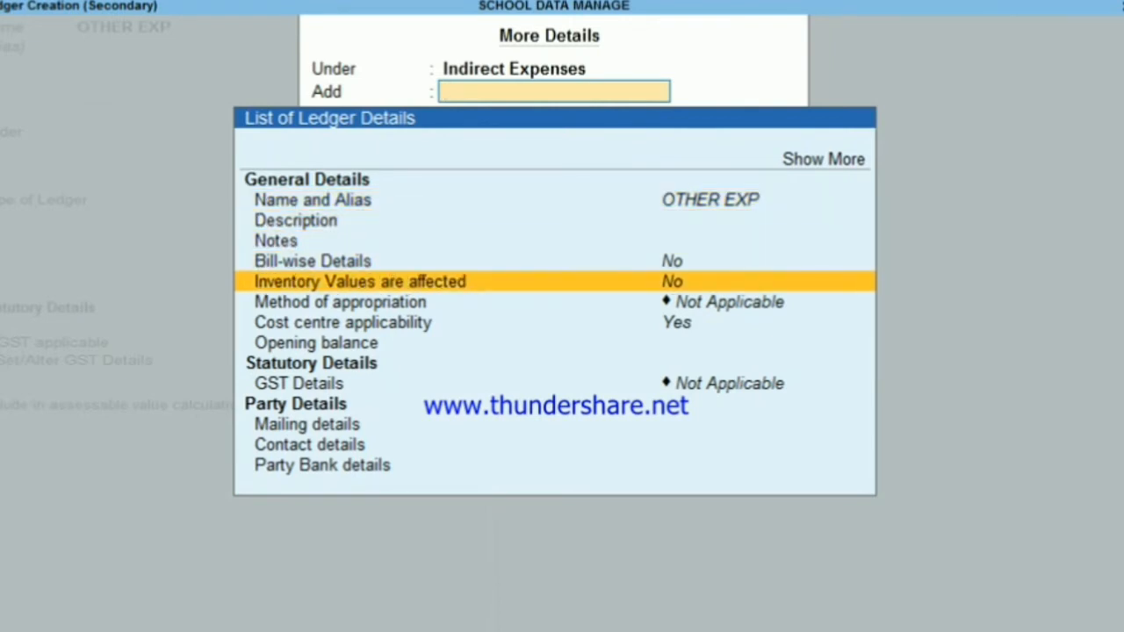
key(Return)
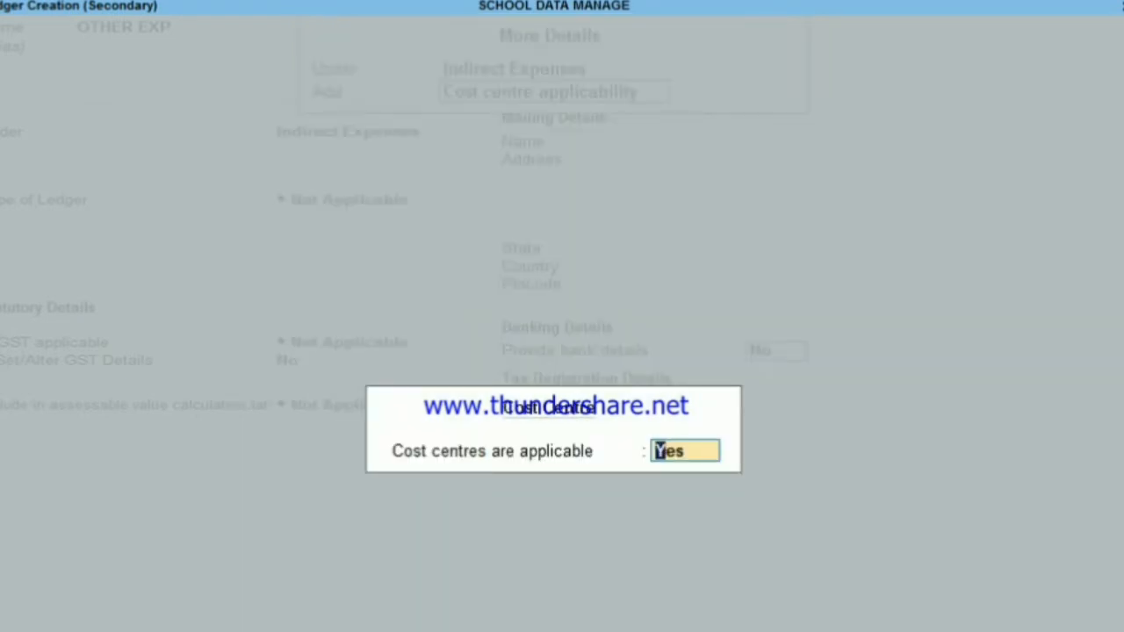
text(N)
key(Return)
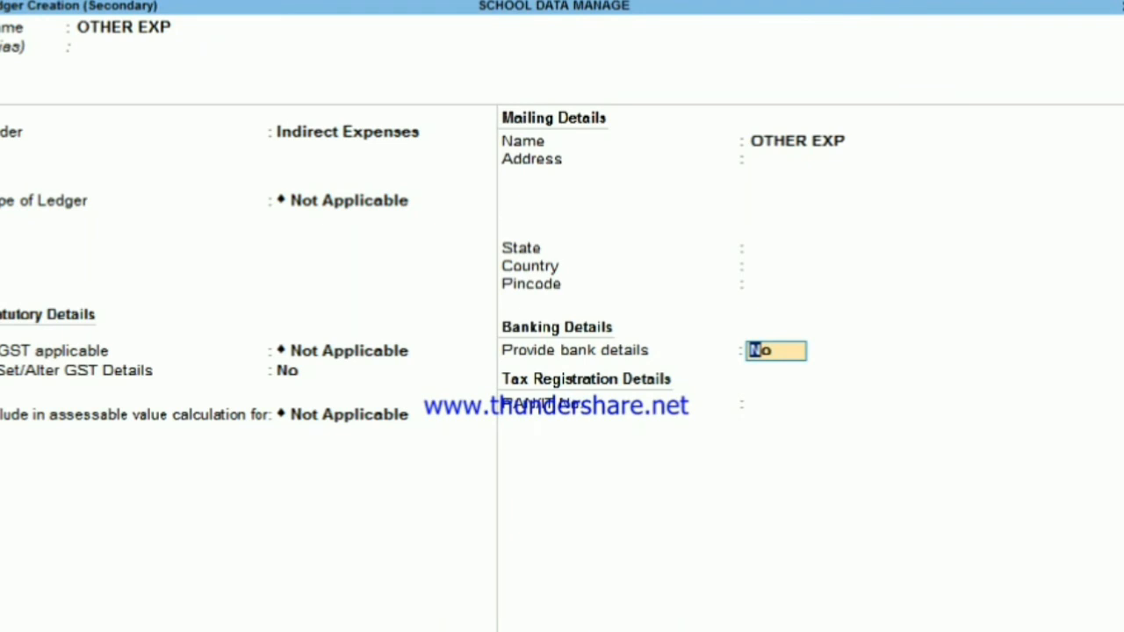
key(Return)
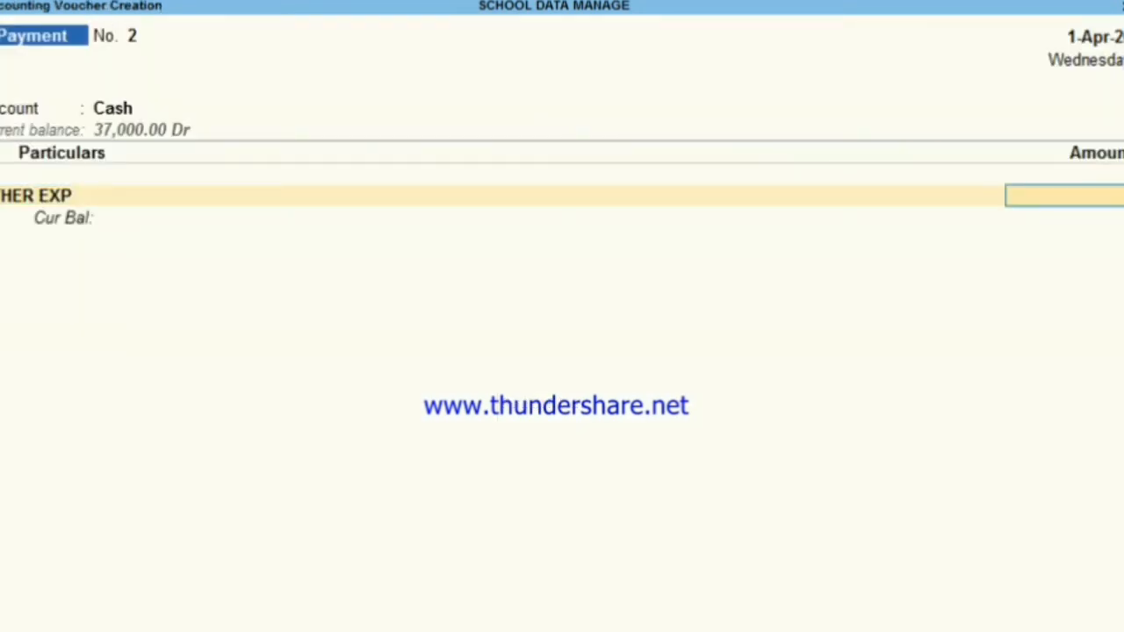
Step: Enter 10,000 as the amount paid against OTHER EXP and save the payment voucher
text(10000)
key(Return)
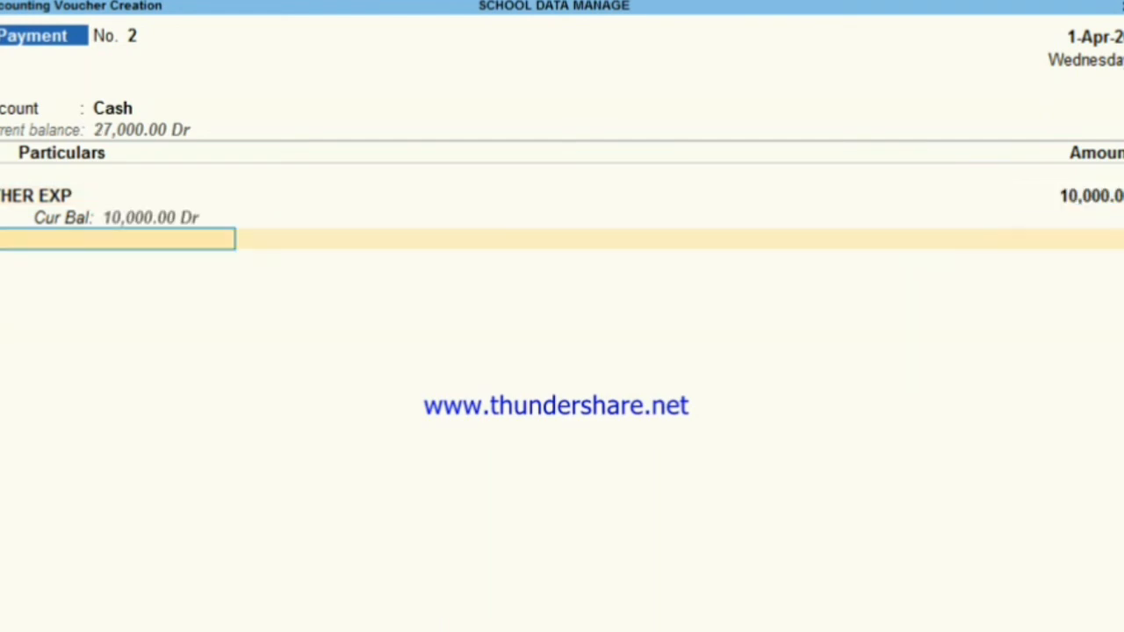
key(Return)
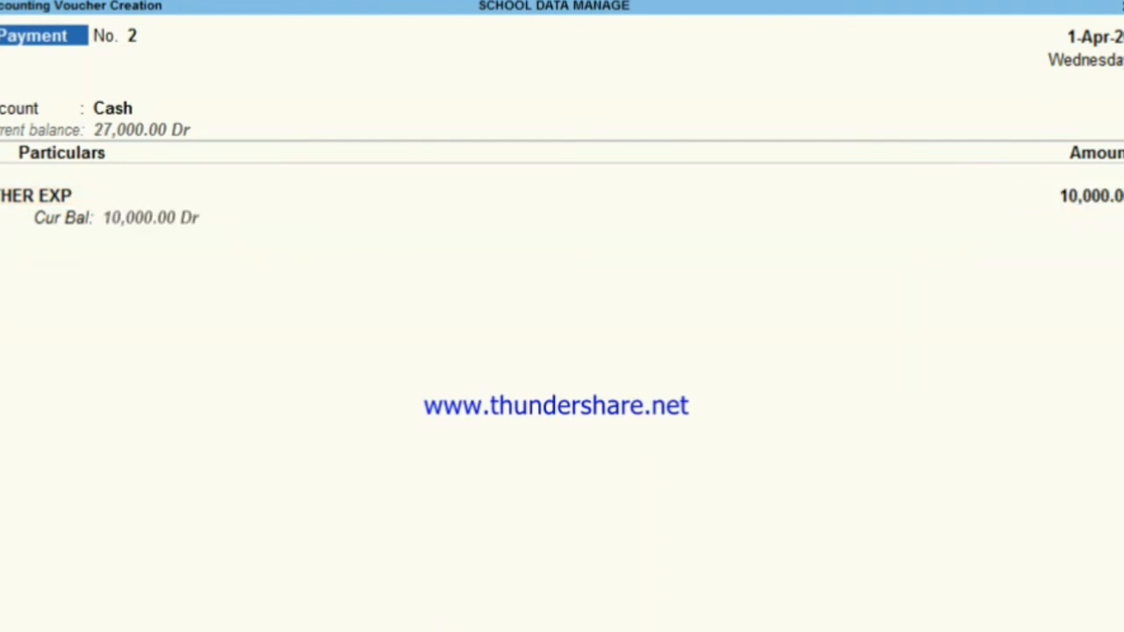
key(Return)
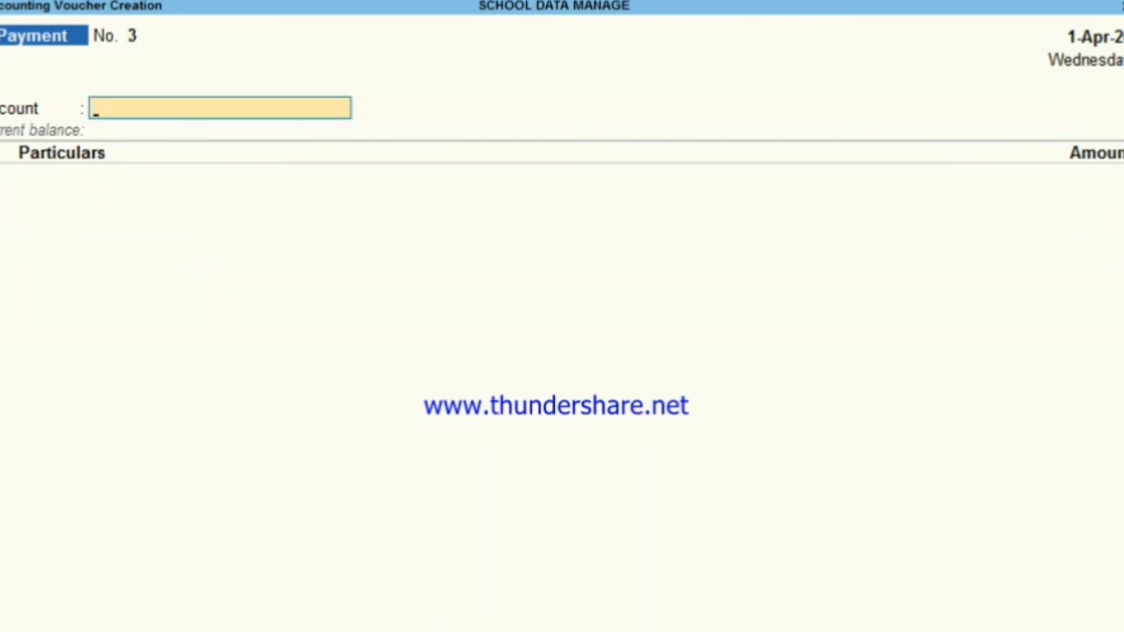
Step: Leave voucher entry, open the Profit & Loss A/c in detailed form and review the entries down to Nett Profit
key(Escape)
key(Down)
key(Down)
key(Down)
key(Down)
key(Down)
key(Down)
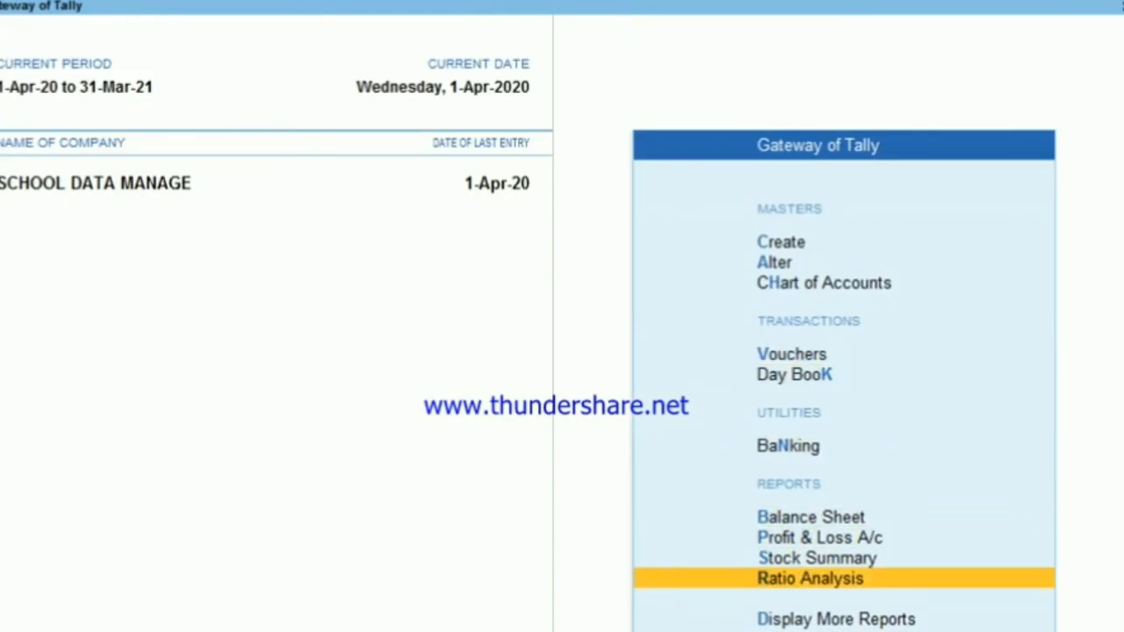
key(Down)
key(Up)
key(Up)
key(Up)
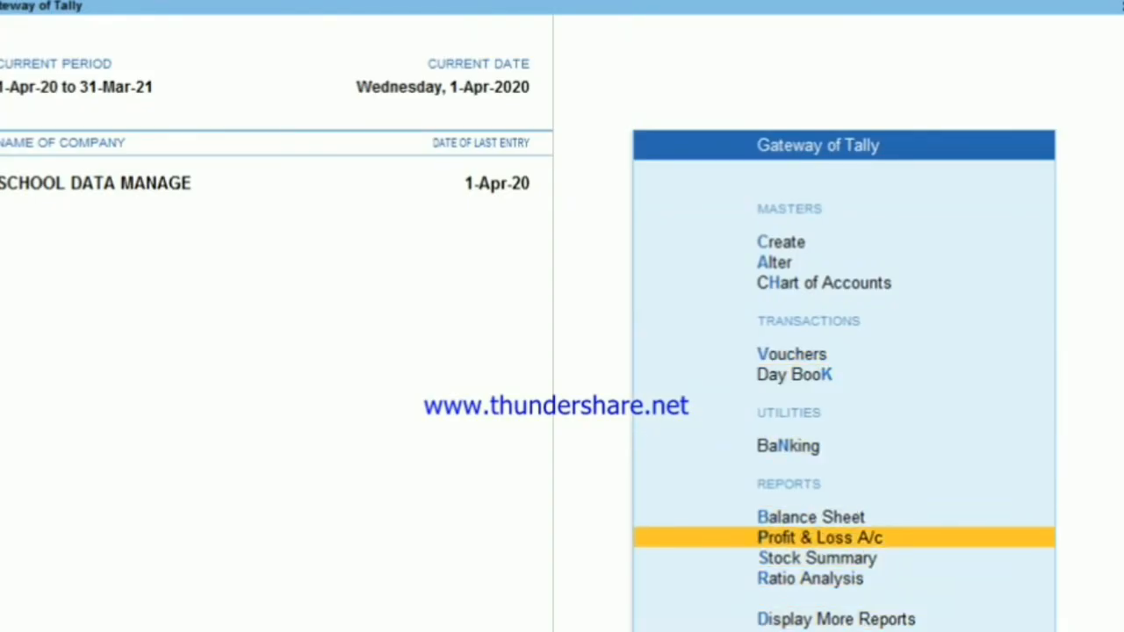
key(Return)
key(alt+F5)
key(Down)
key(Down)
key(Down)
key(Down)
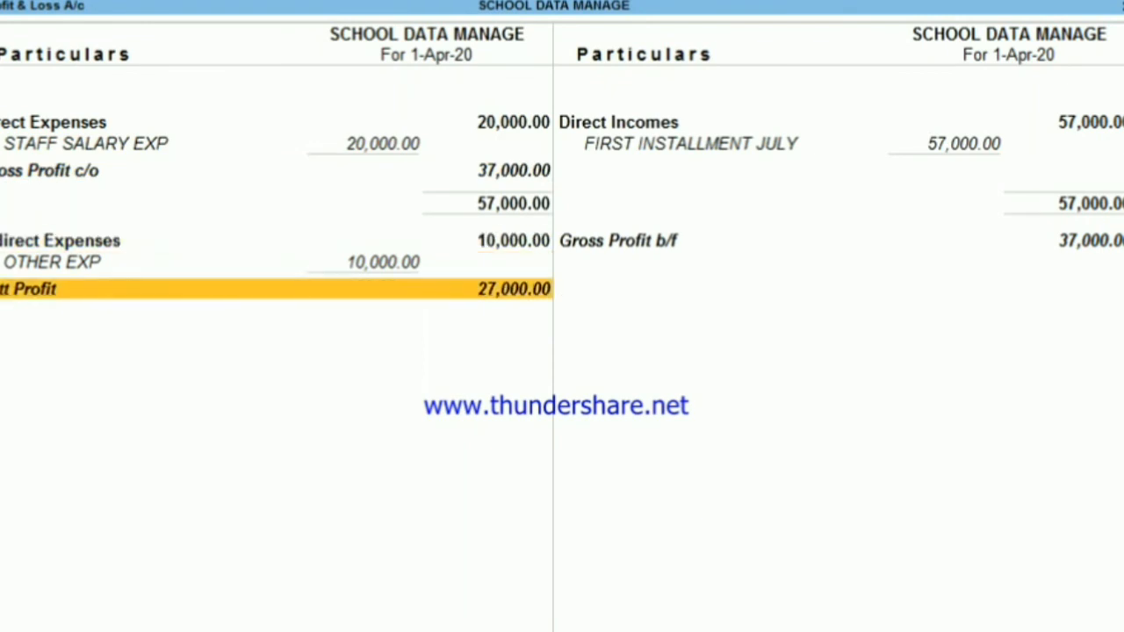